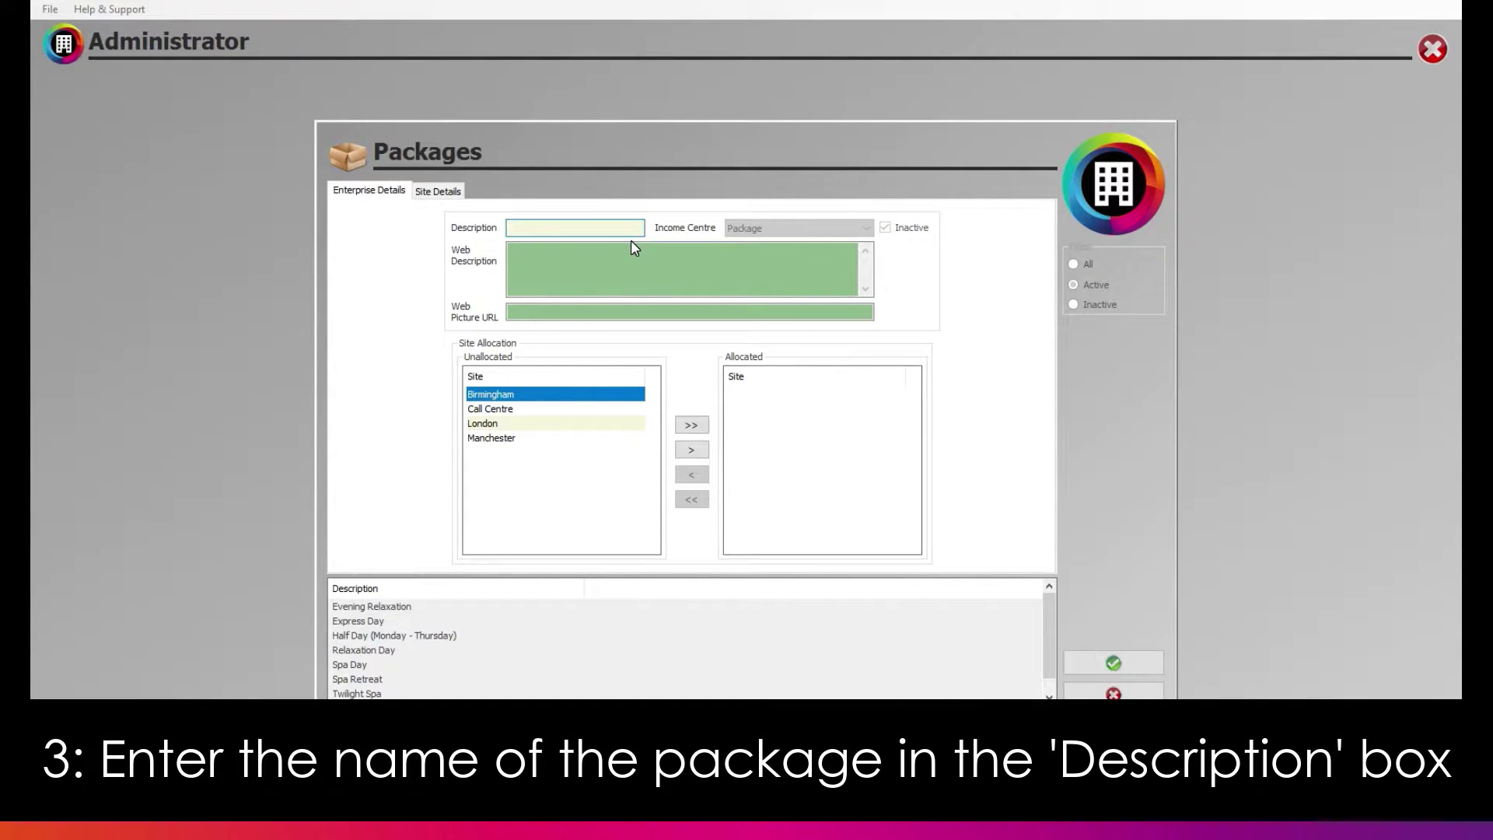
Step: Name the package Post Lockdown Relaxation and set its web description to 'Involves hydrotherapy, massage and foot soak.'
type("Re")
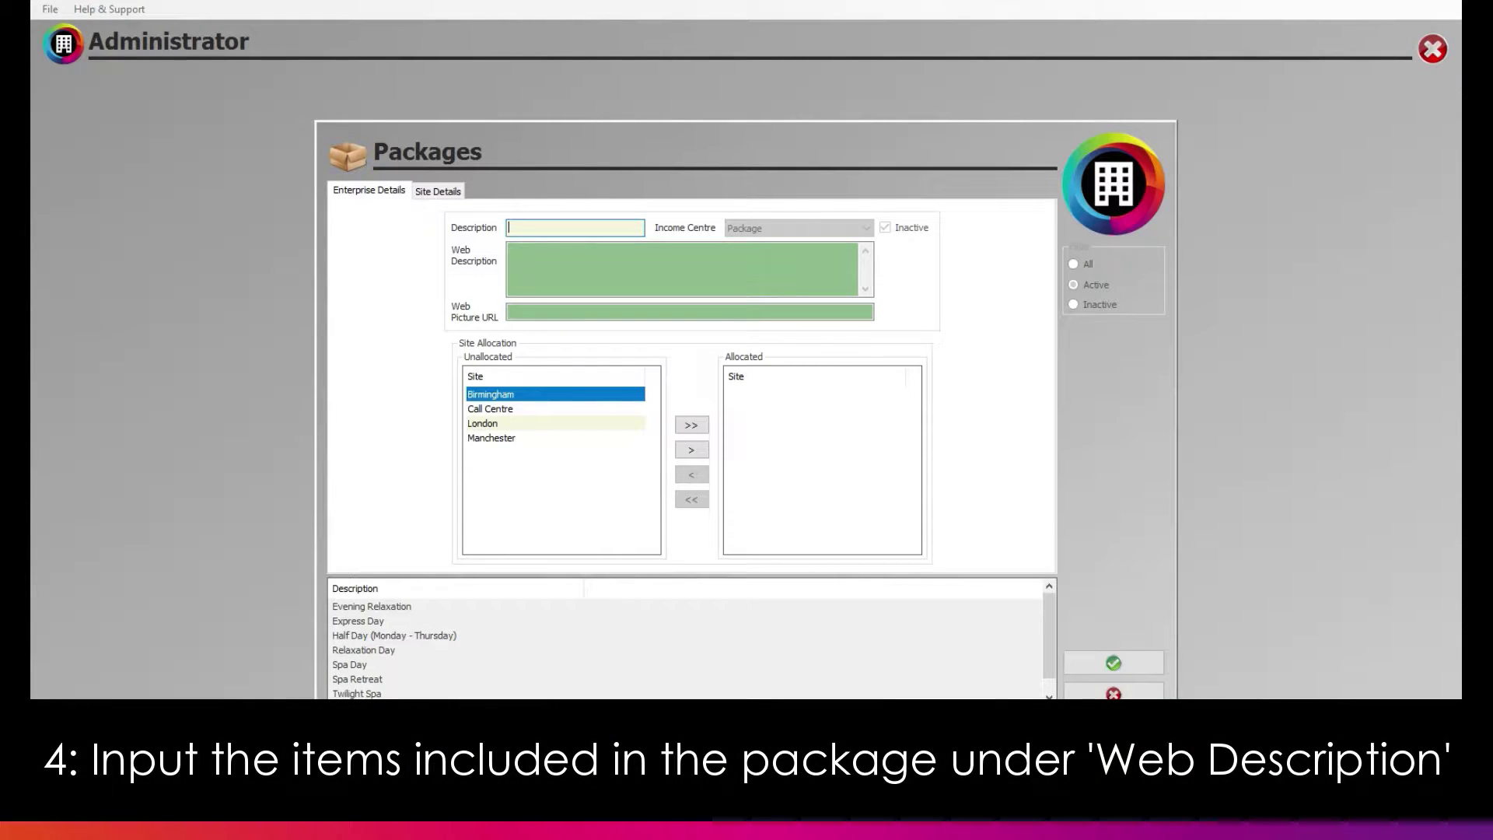
key("Tab")
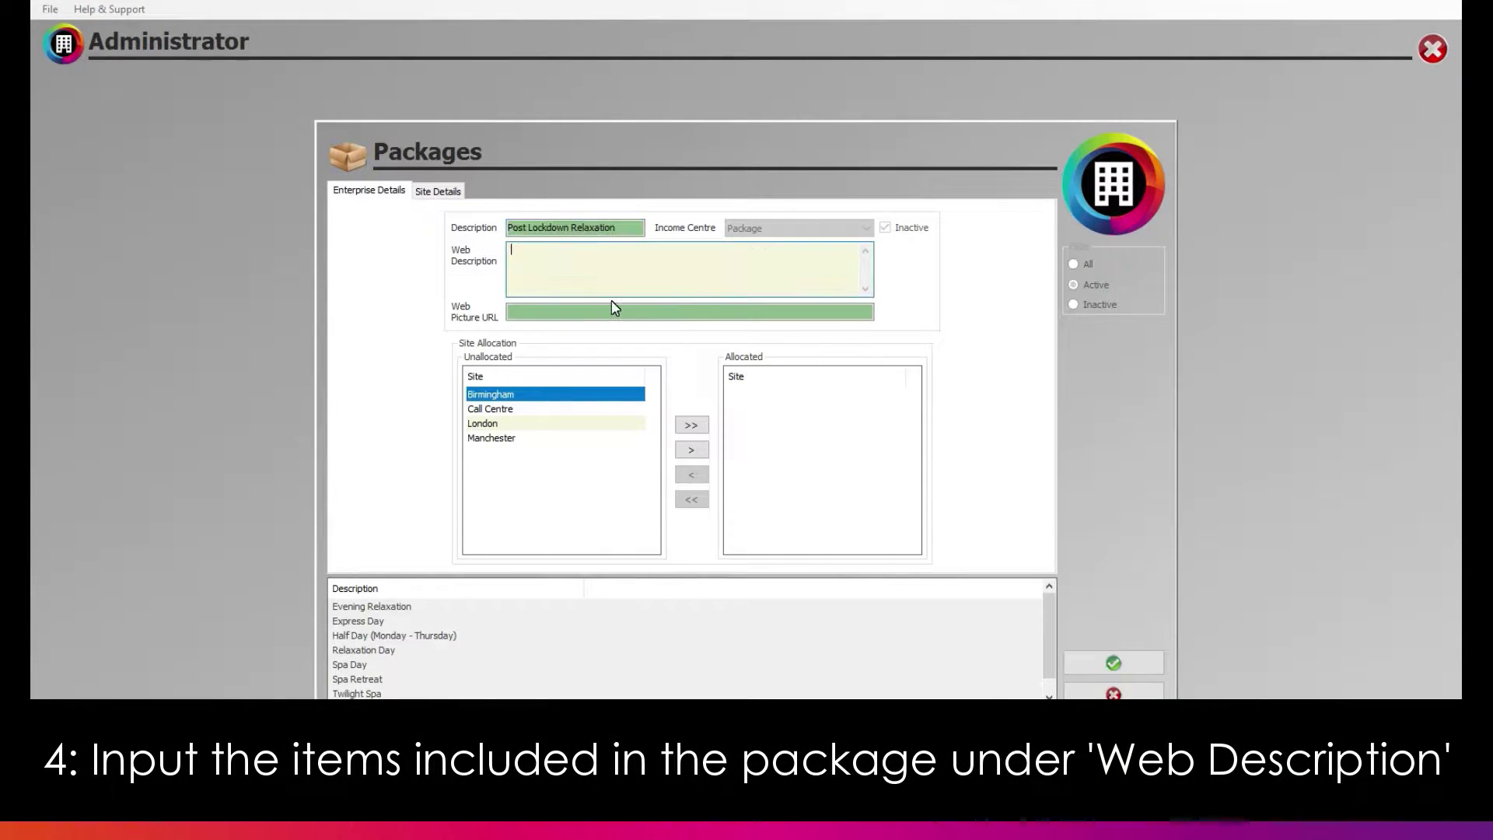
left_click(622, 228)
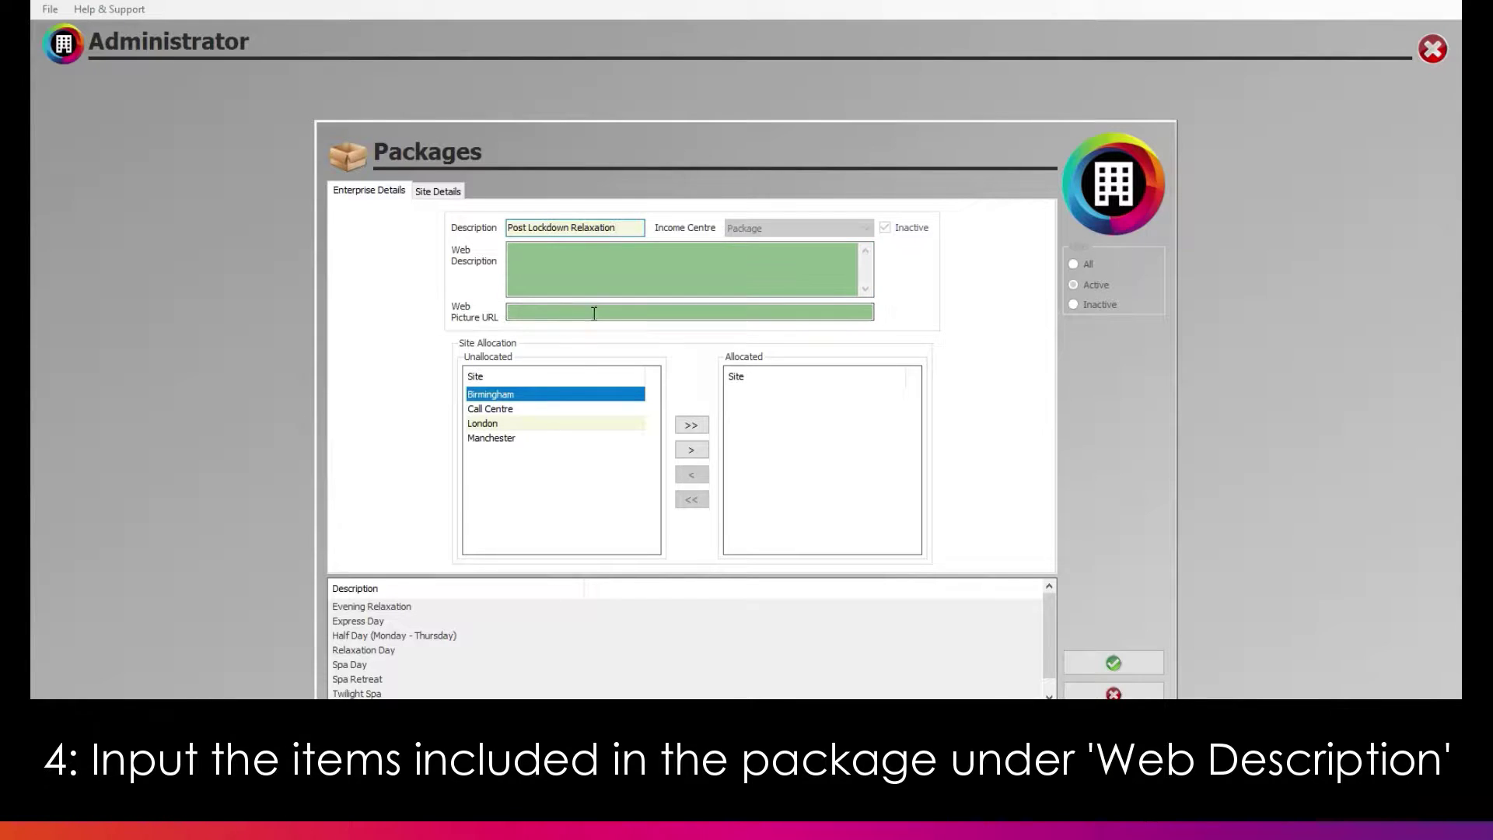
left_click(589, 258)
type("Involves hydrotherapy, massage and foot soak.")
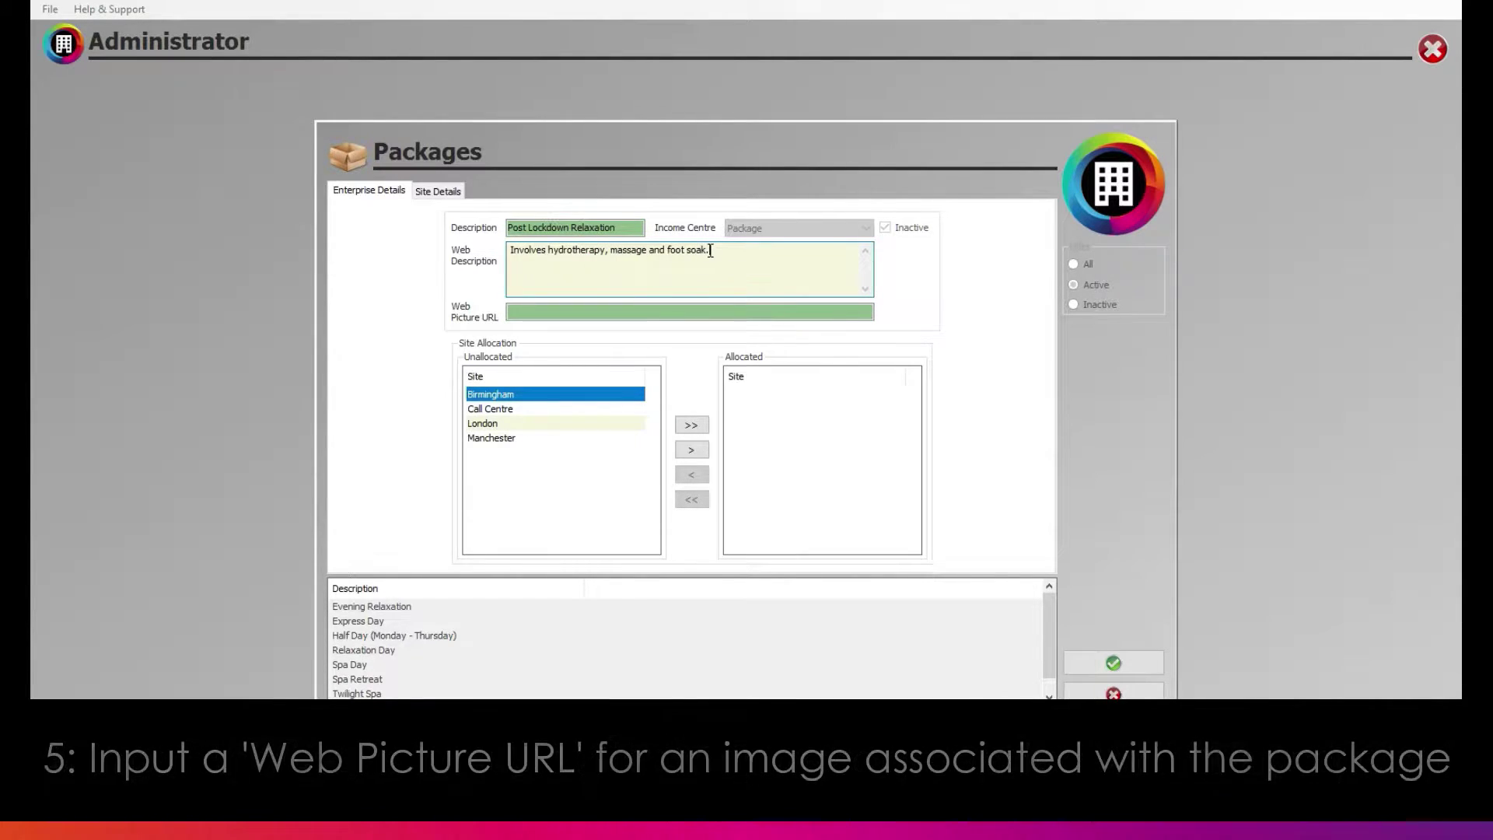
left_click(537, 312)
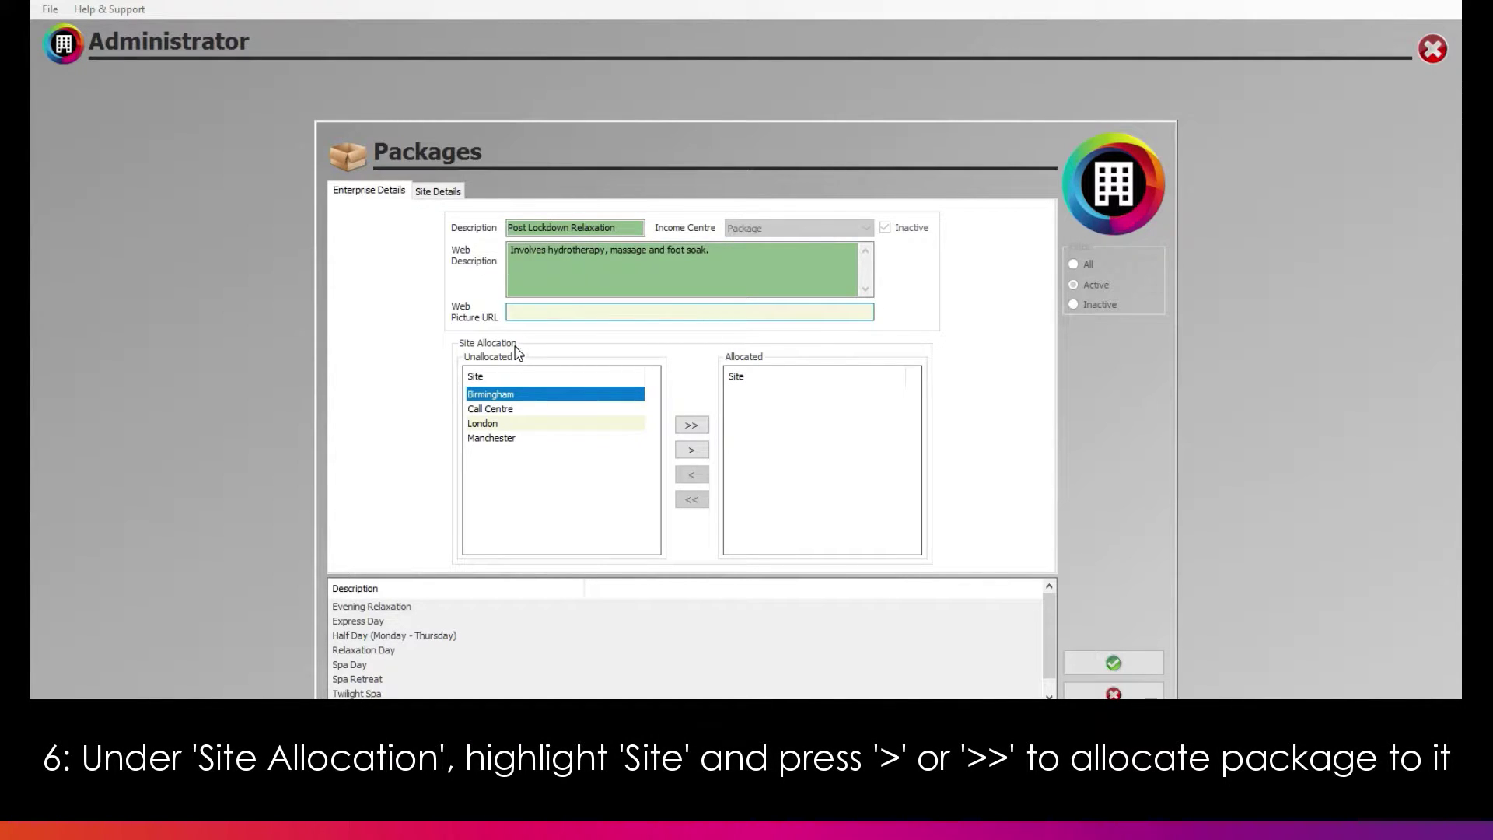
Step: Allocate Birmingham, Call Centre, London and Manchester to the package and save it
left_click(503, 397)
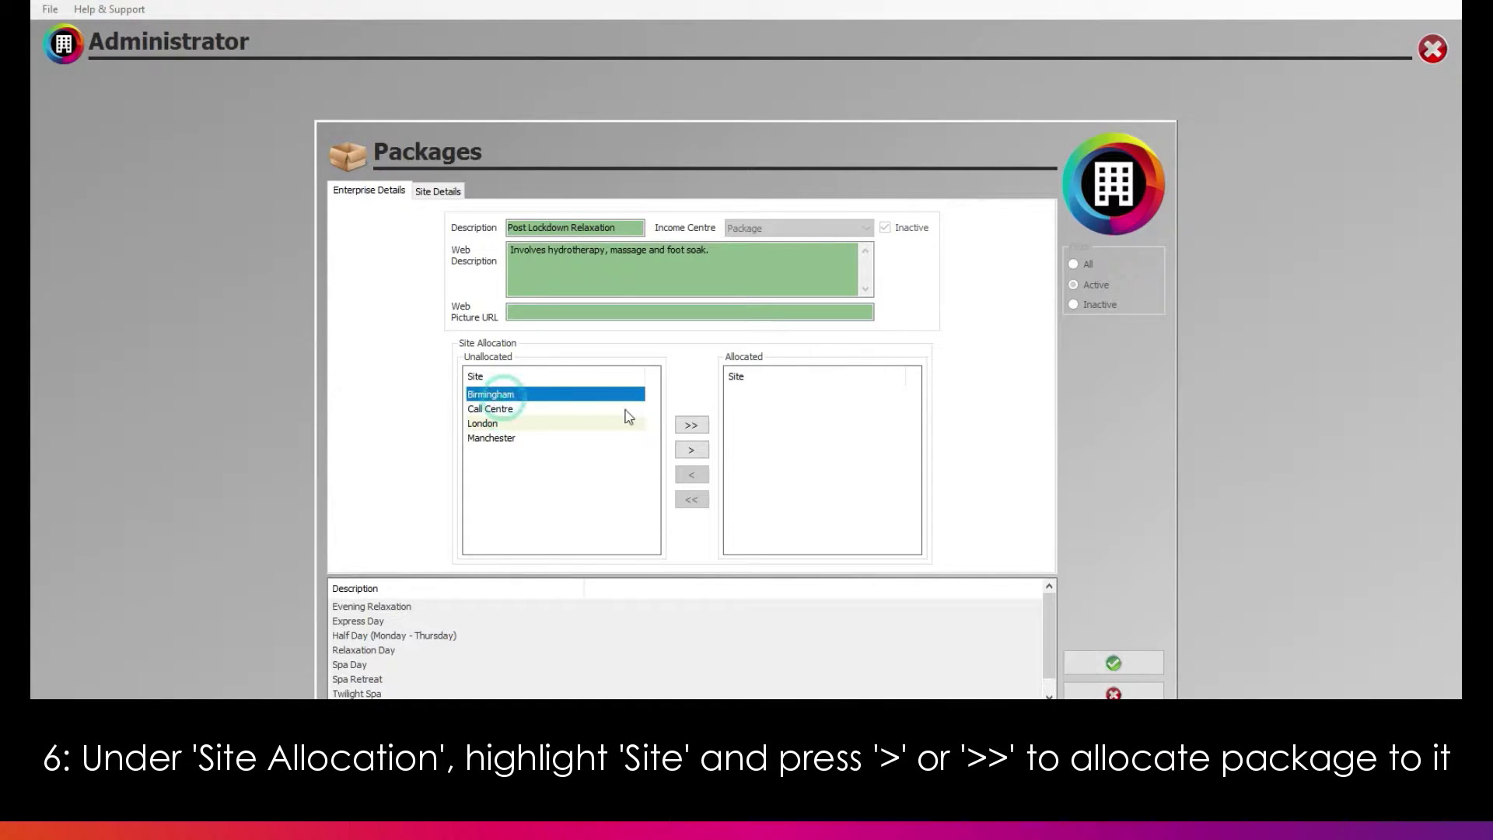
left_click(693, 451)
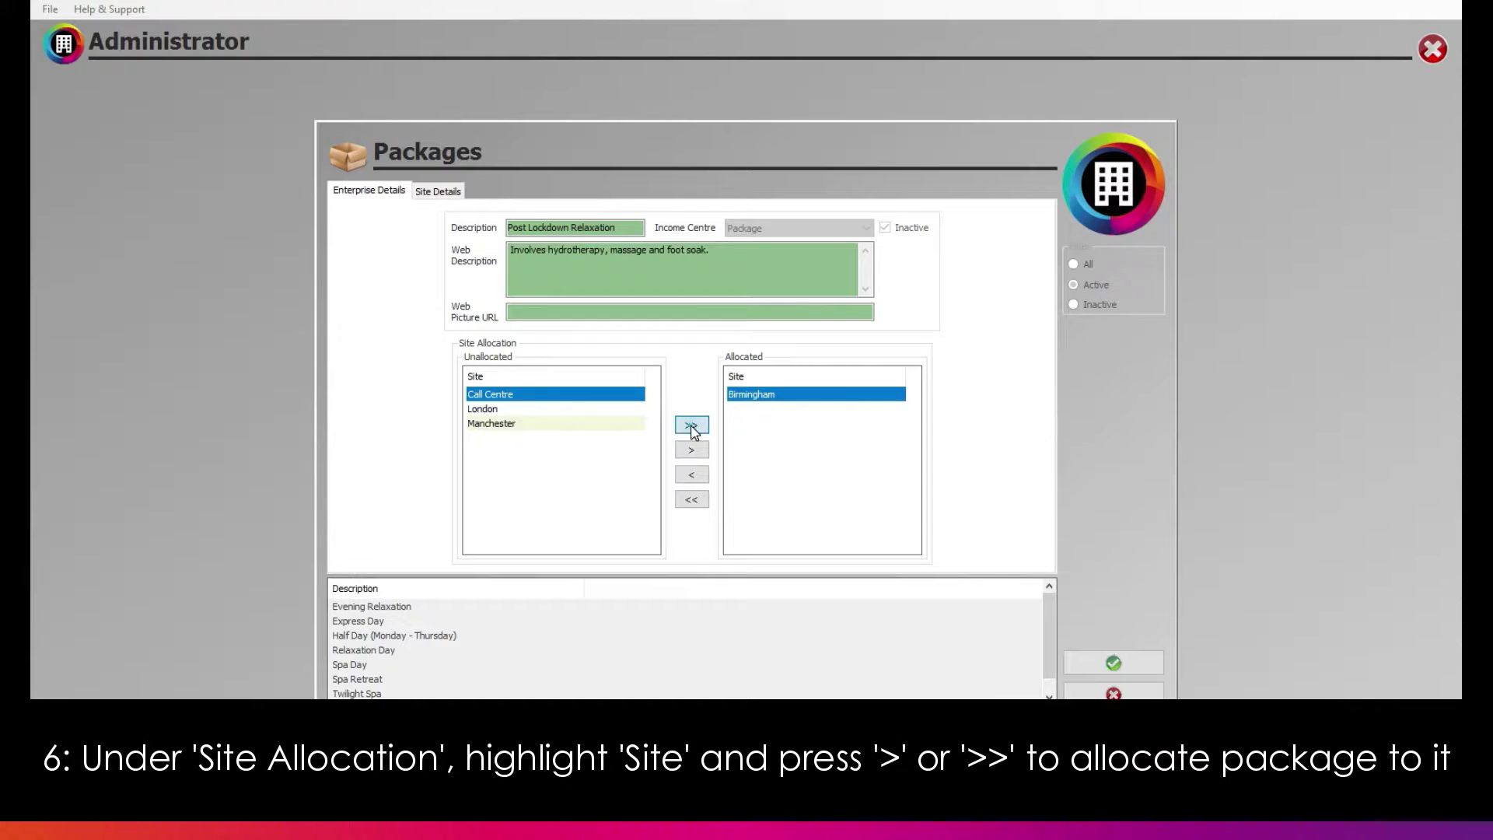
left_click(691, 427)
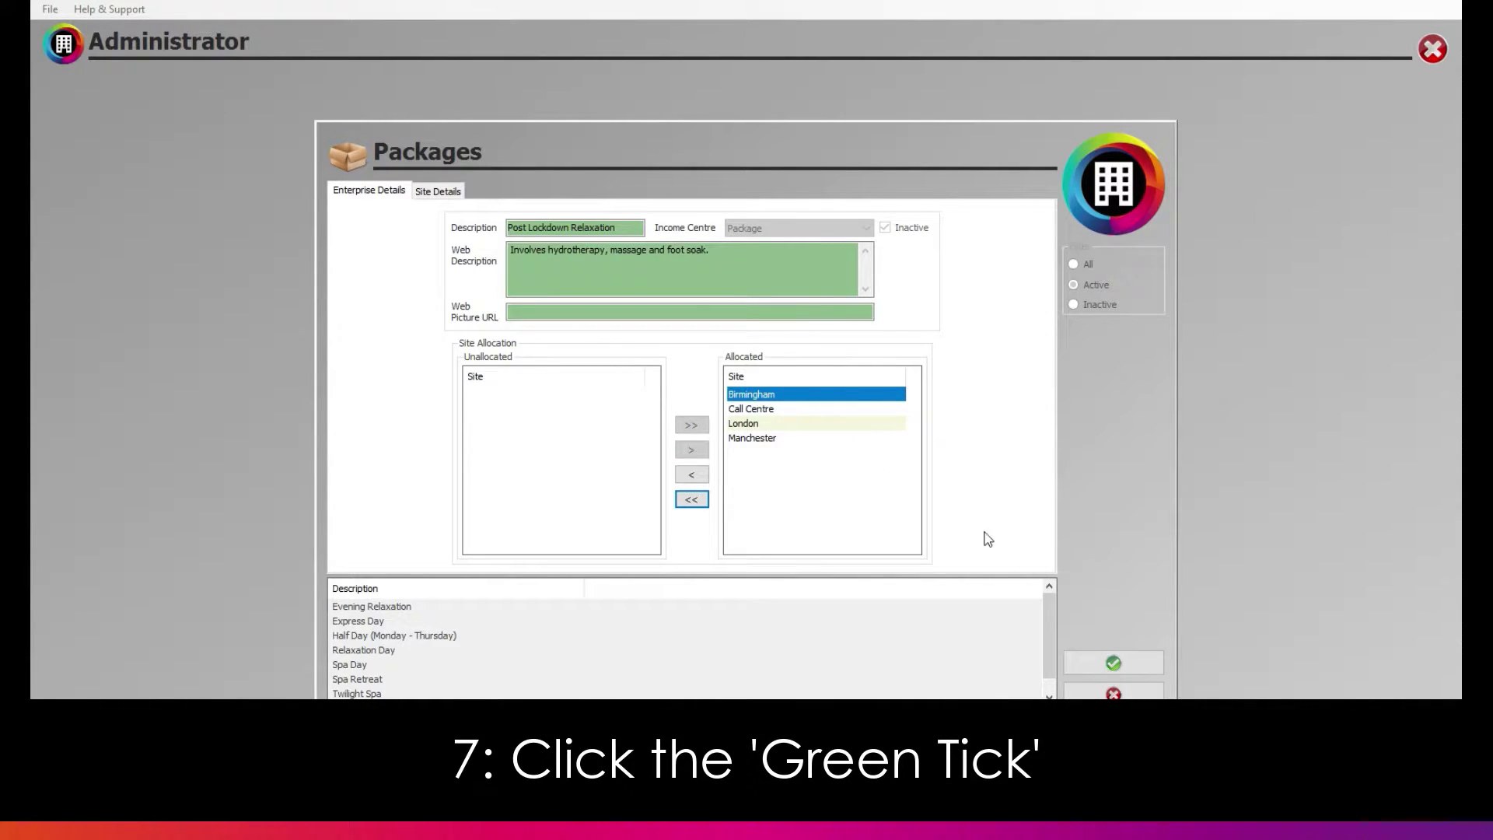
left_click(1119, 665)
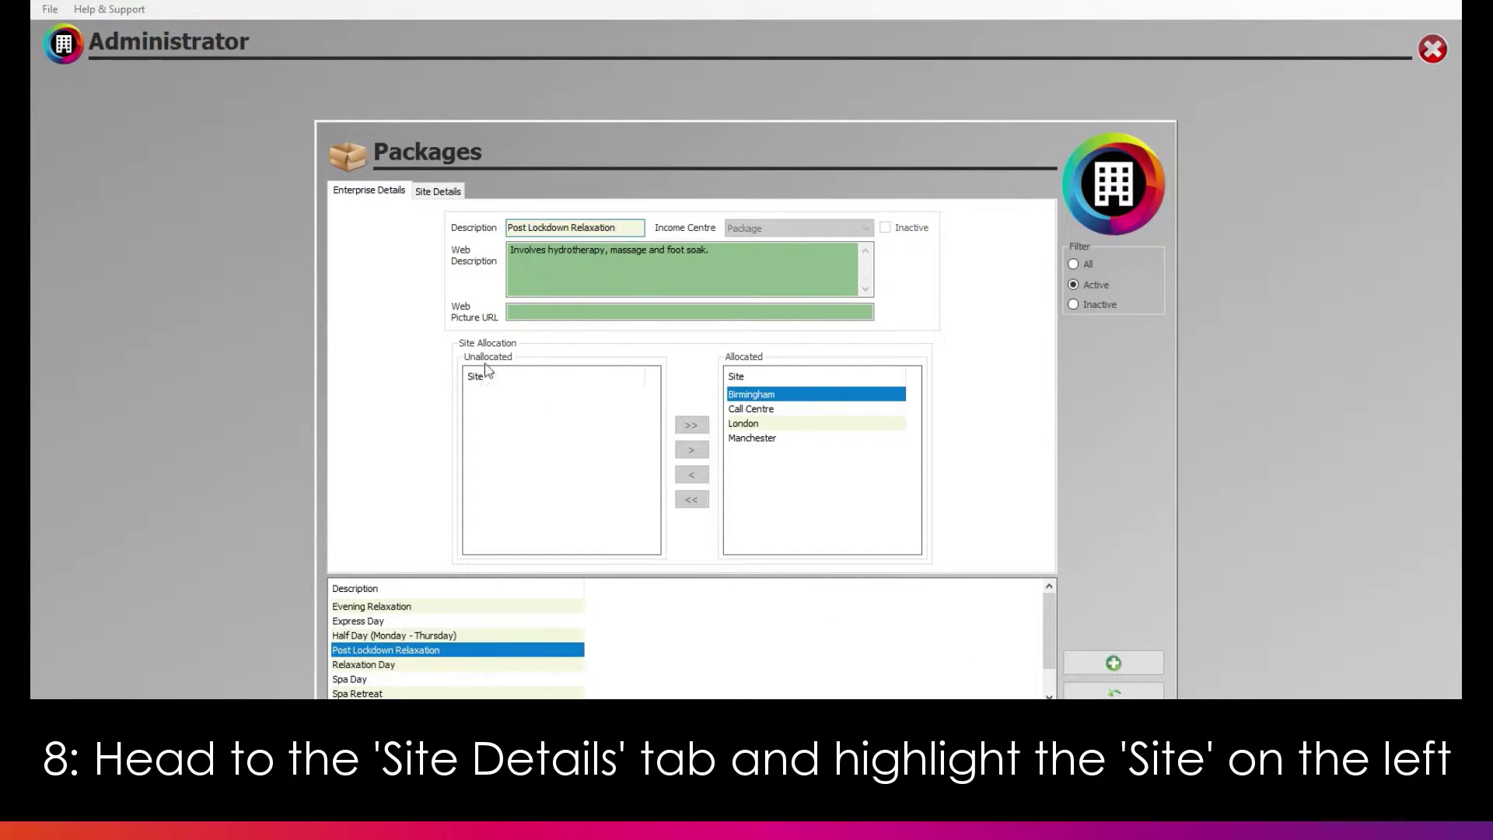
Step: Set Birmingham's package price to 100.00, loyalty points earned and used to 100, and 1 day
left_click(430, 194)
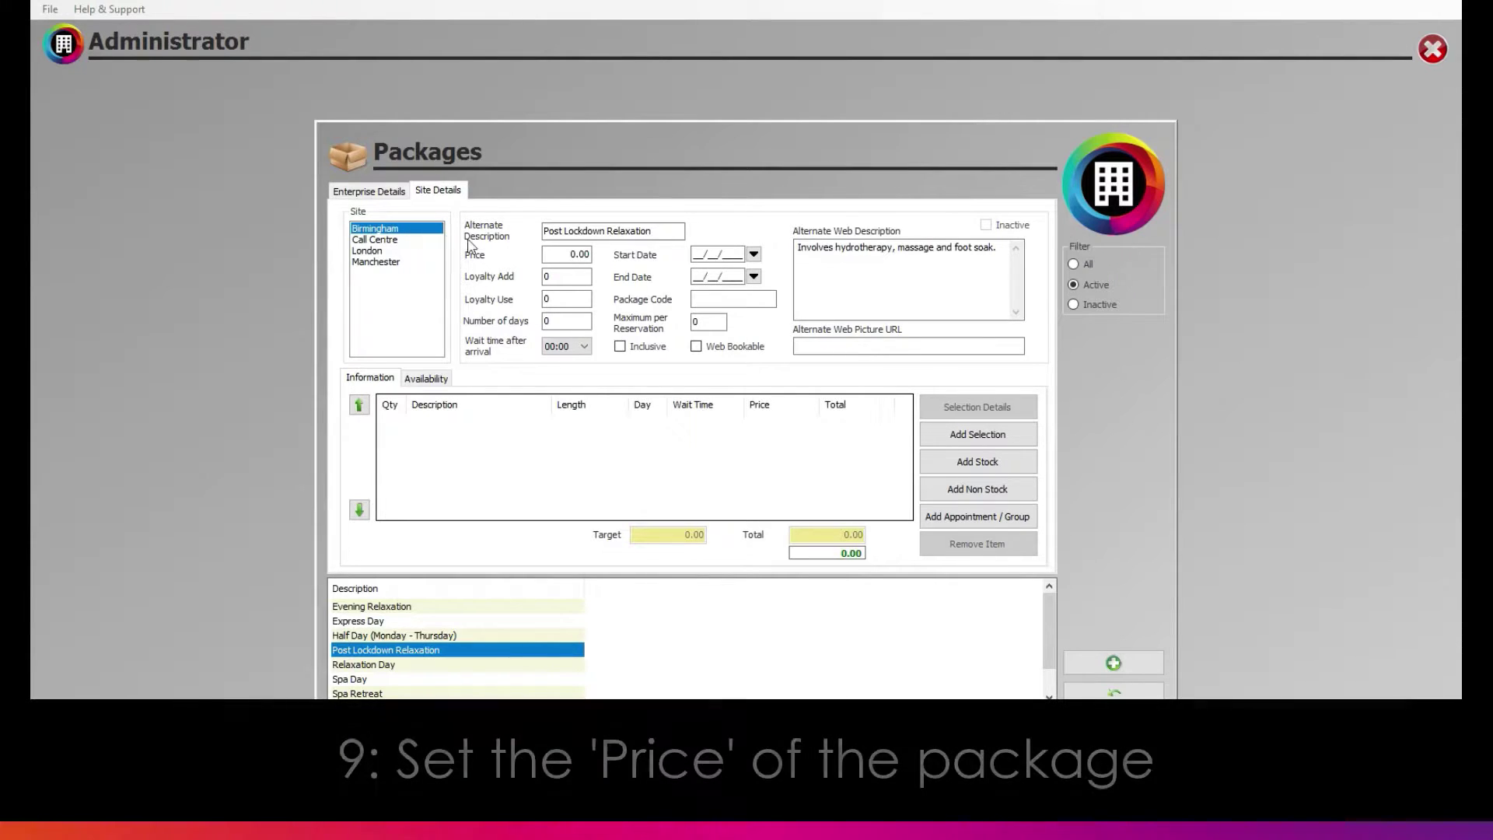
left_click(579, 255)
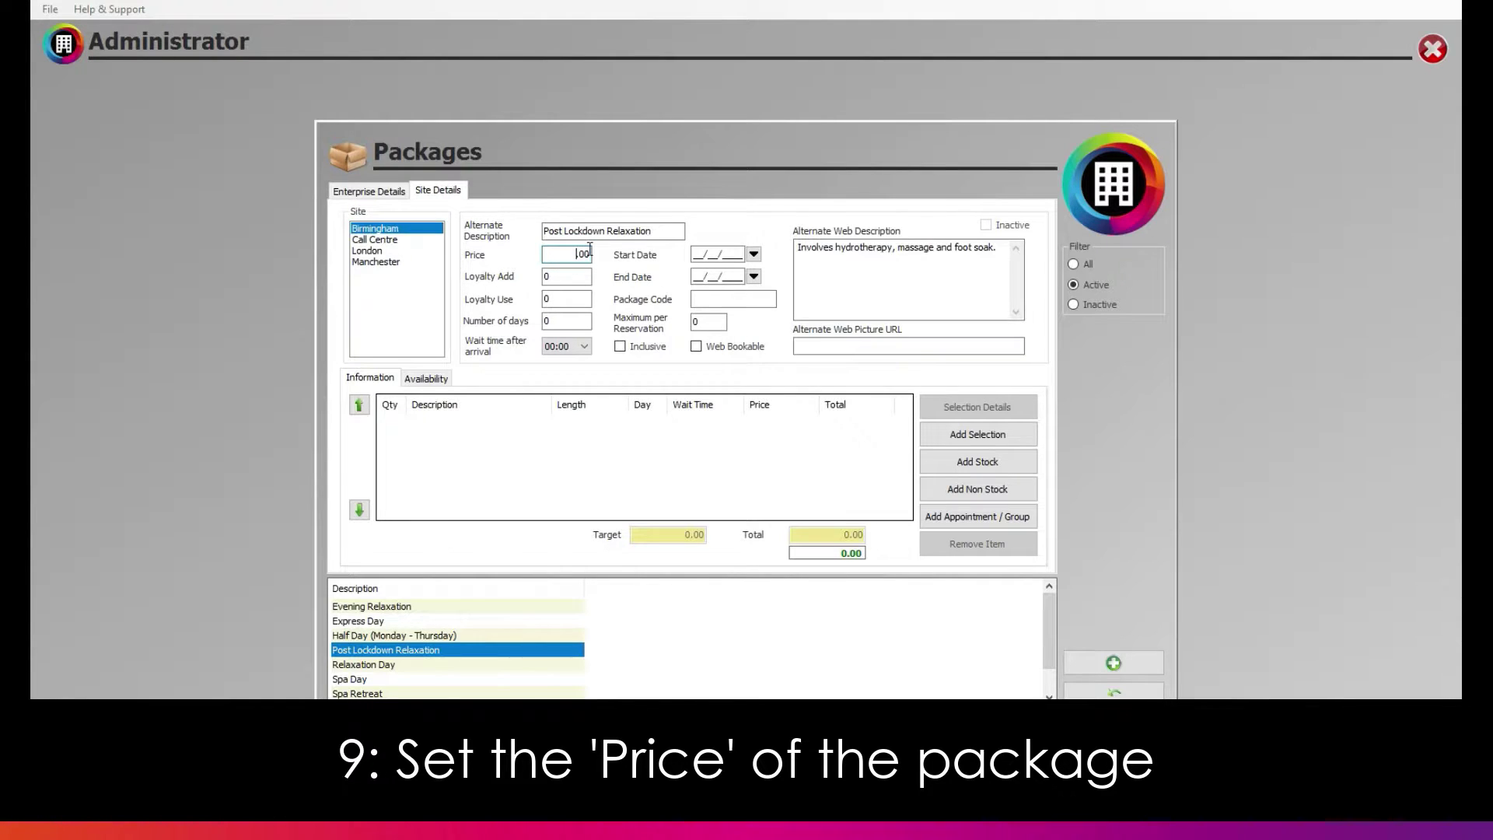
key("Delete")
type("1")
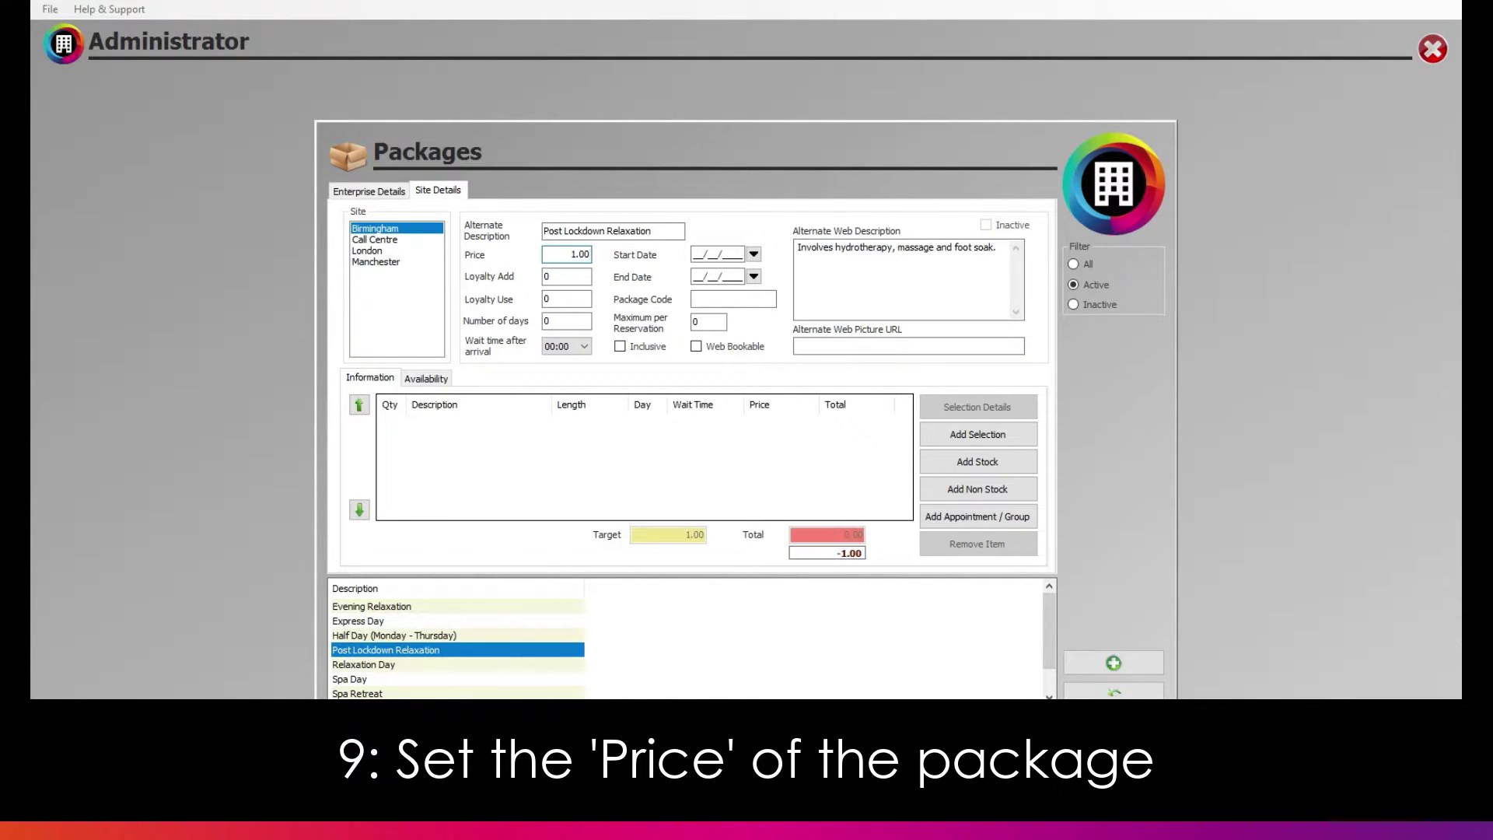
type("00")
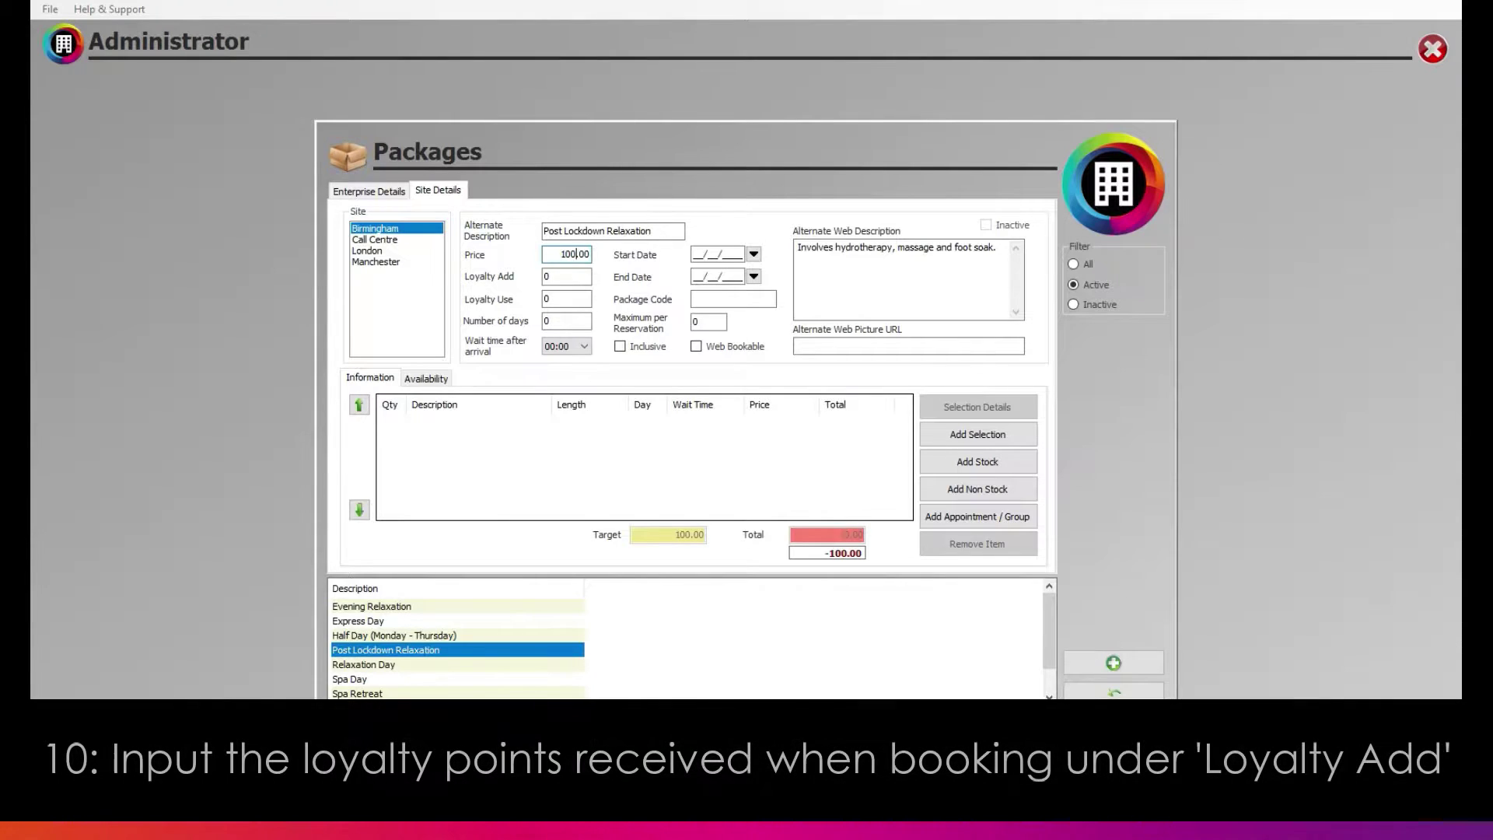
left_click(575, 276)
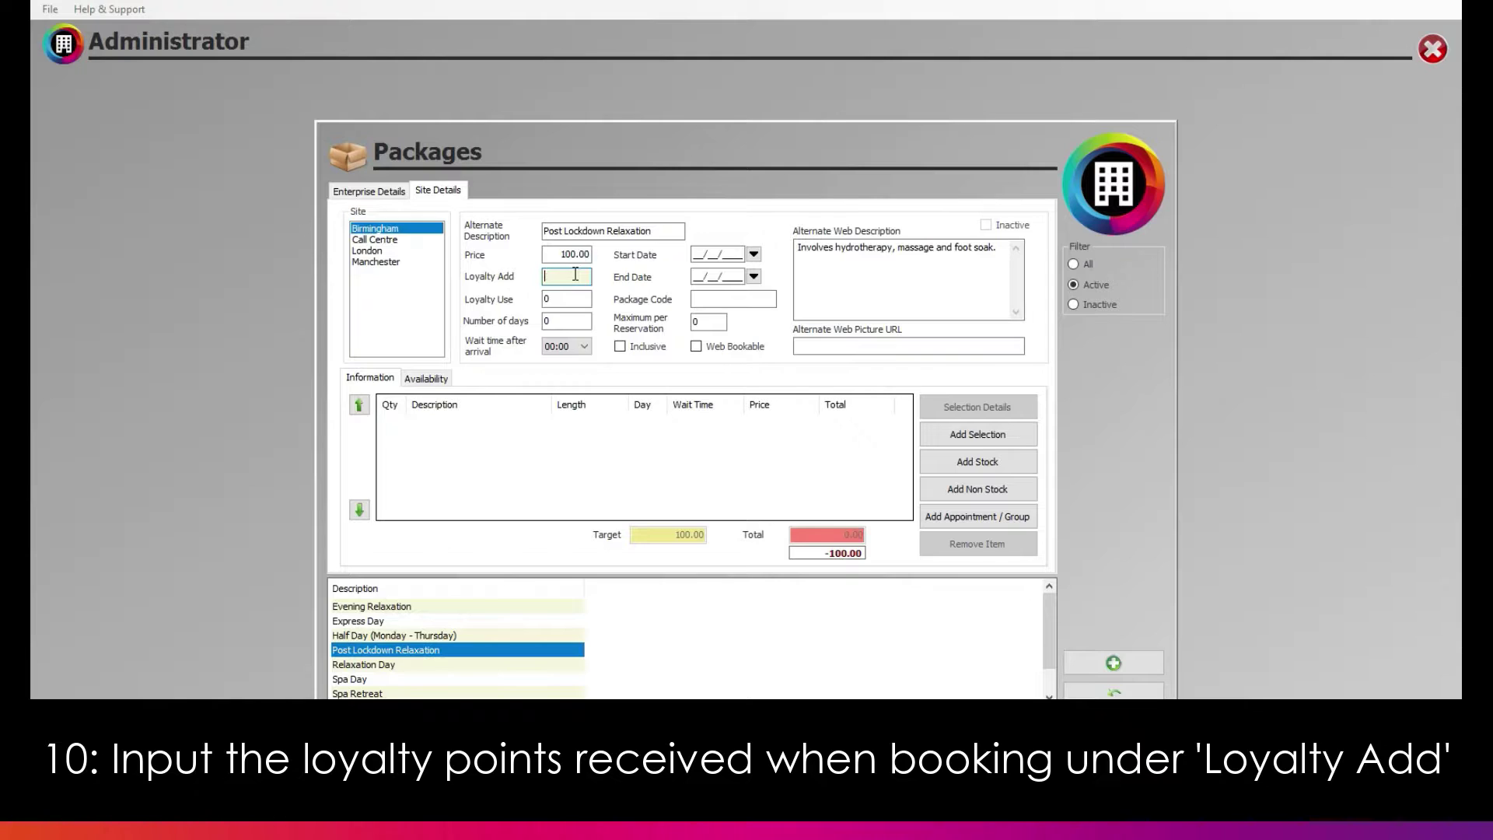
key("BackSpace")
left_click(581, 302)
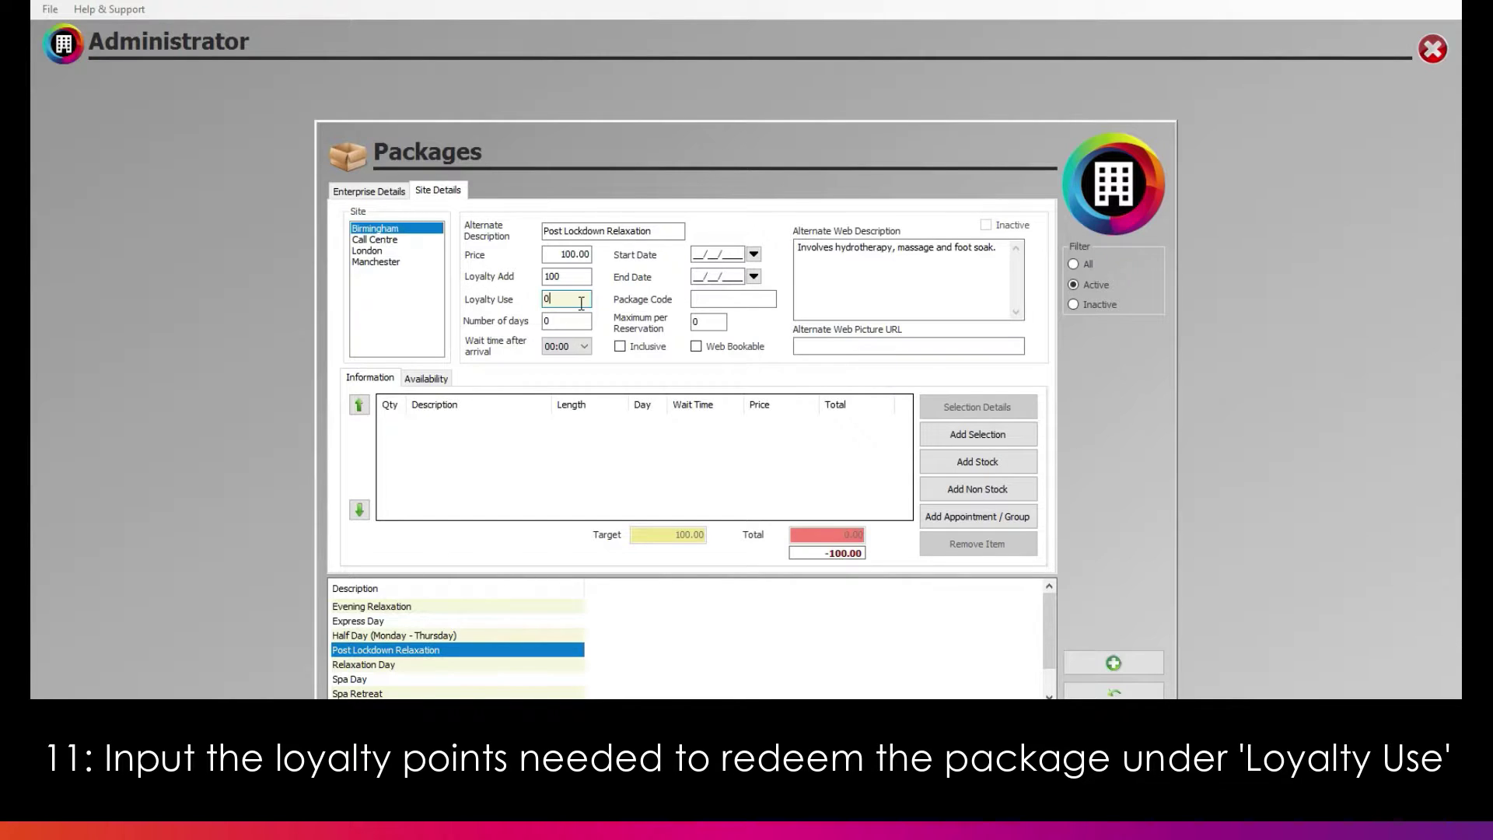
type("100")
left_click(563, 320)
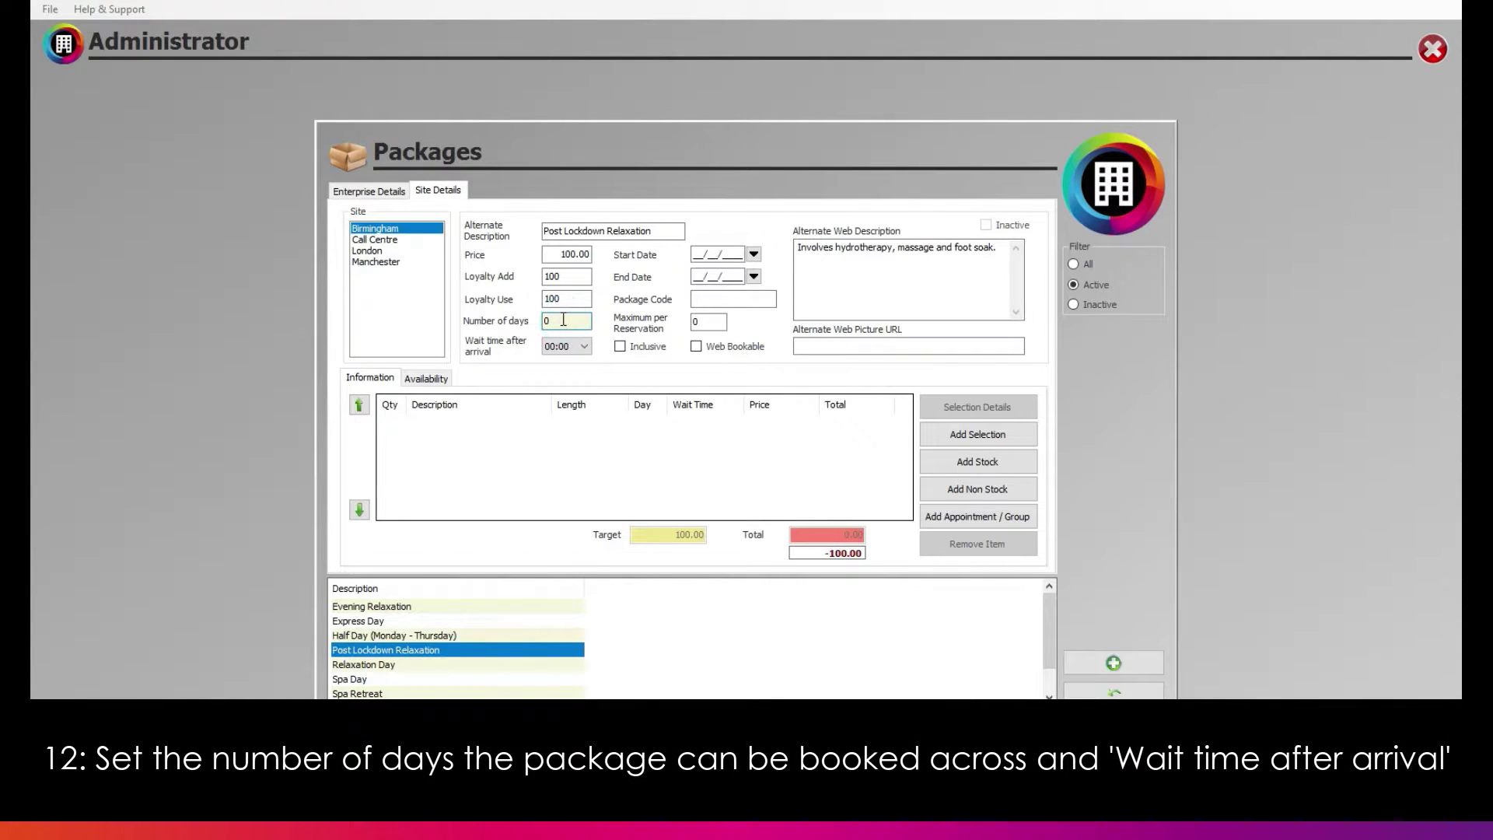
type("1")
Step: Set a 00:15 wait time, mark it inclusive, run it 27/08/2020–31/12/2020, and allow a maximum of 10
left_click(585, 344)
left_click(557, 377)
left_click(622, 349)
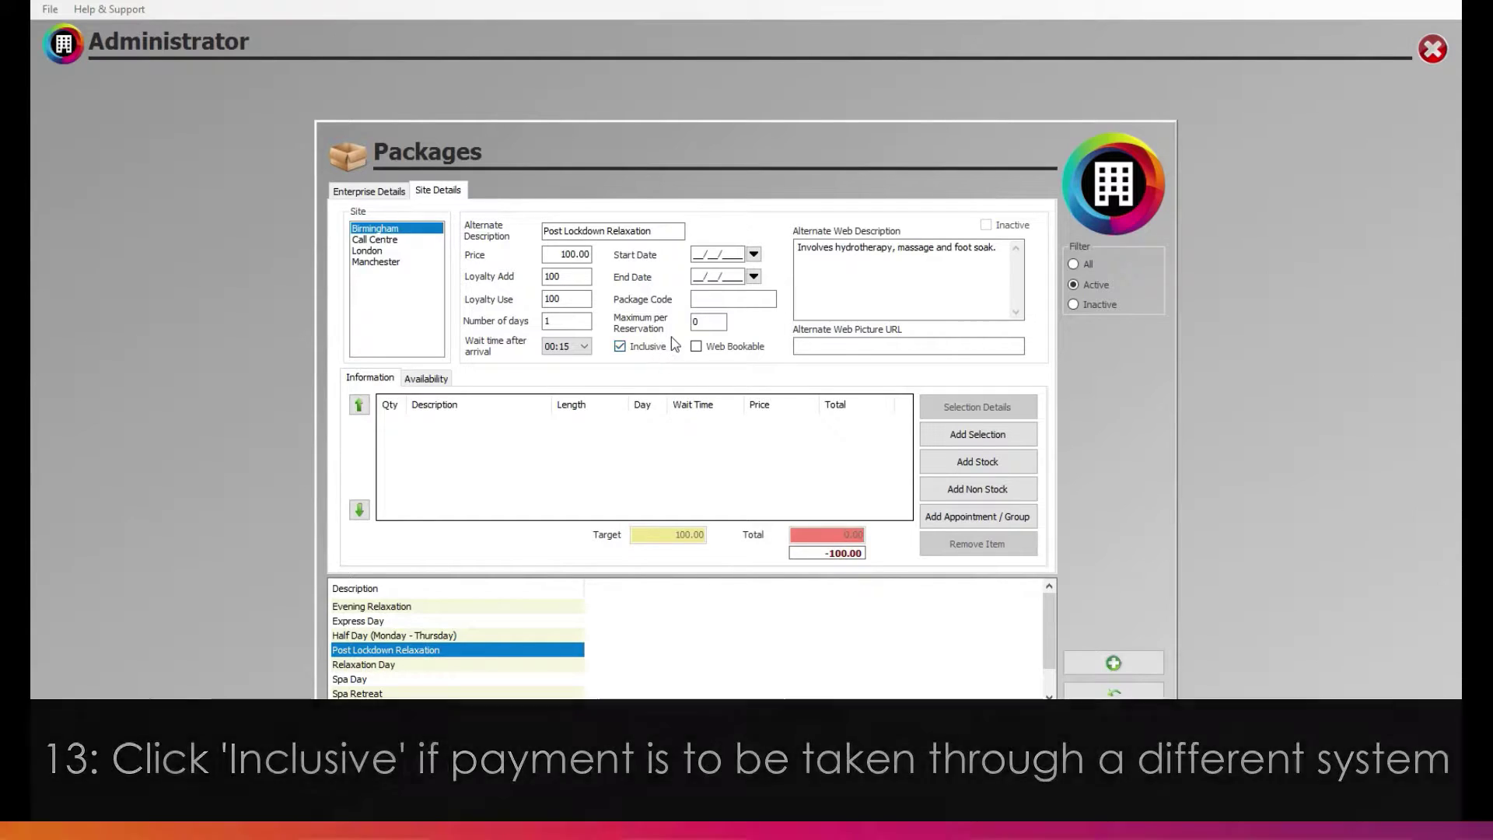
left_click(754, 255)
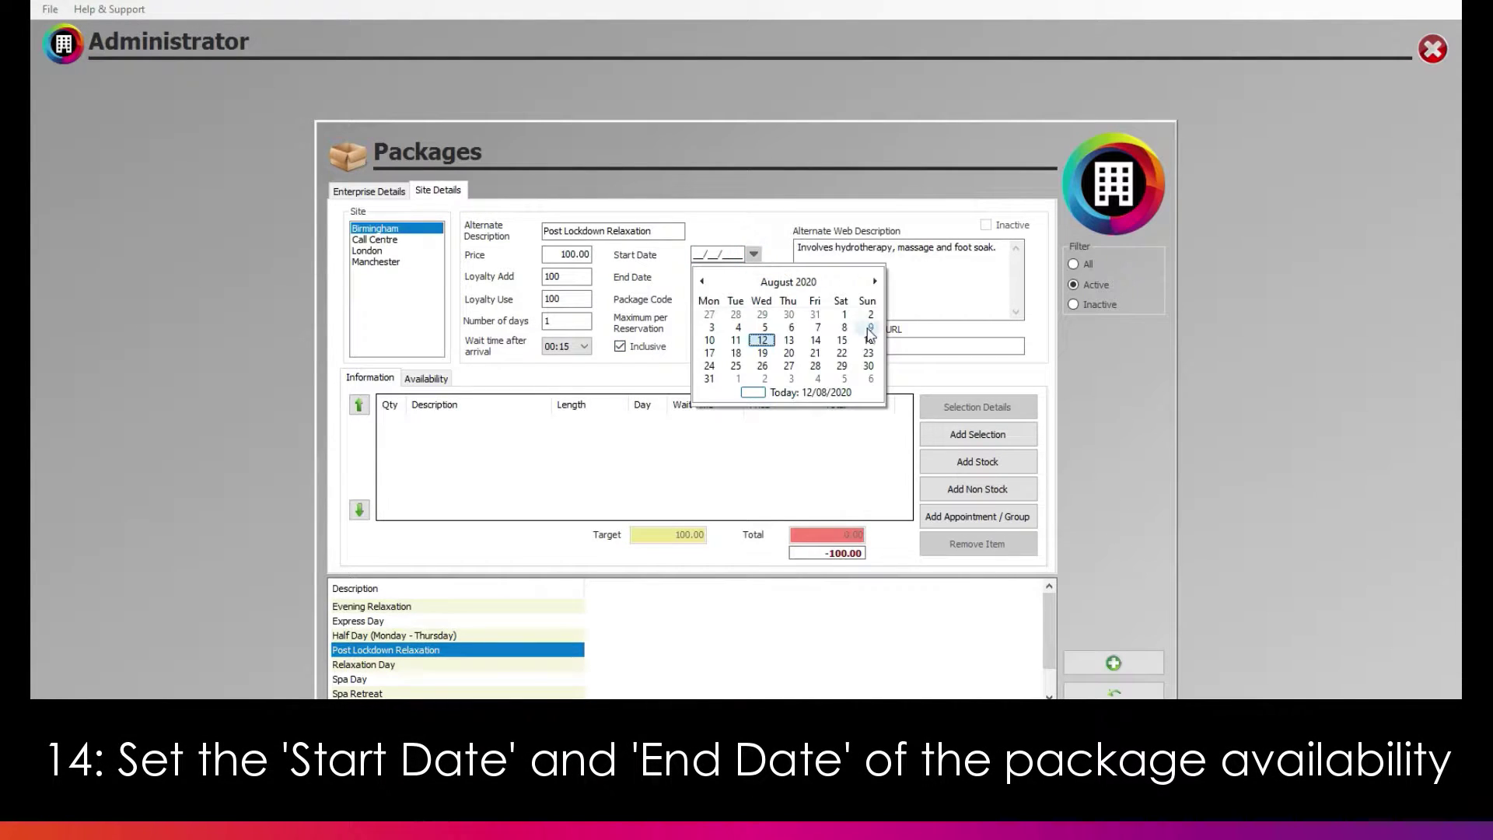
left_click(789, 365)
left_click(753, 276)
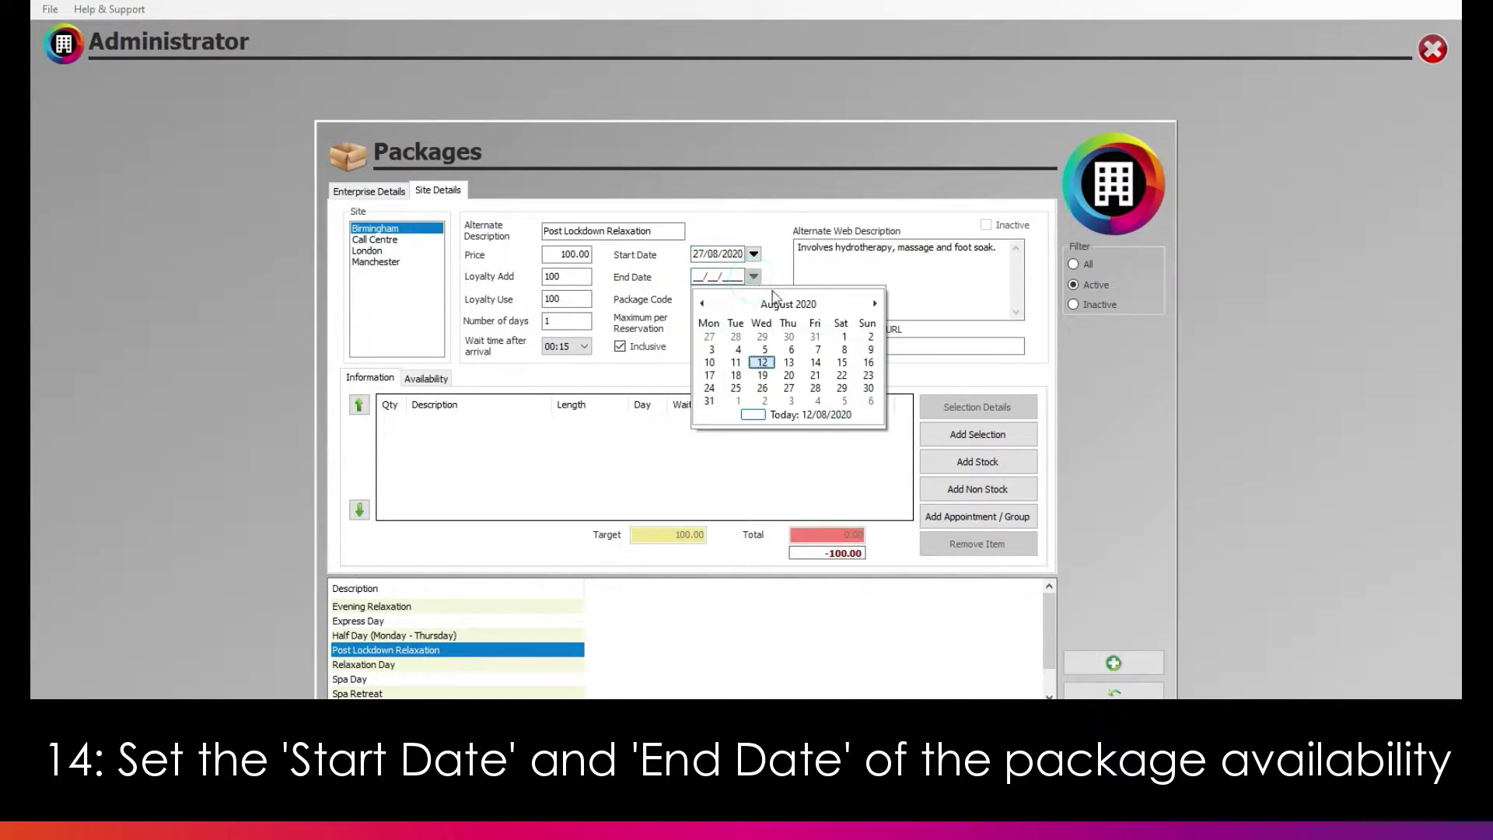
left_click(872, 304)
left_click(872, 304)
left_click(872, 304)
left_click(872, 304)
left_click(790, 387)
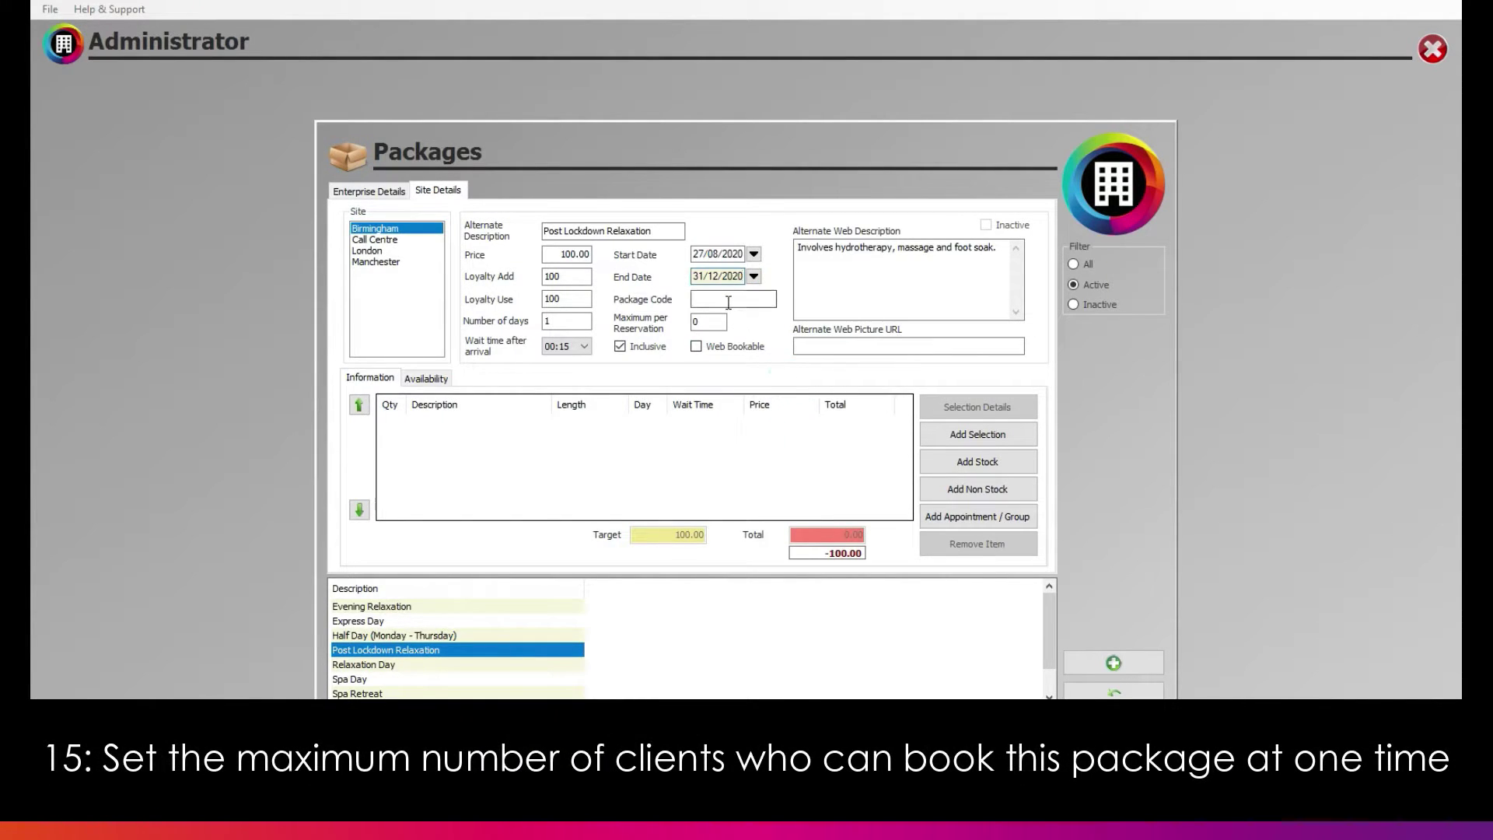
left_click(711, 321)
type("10")
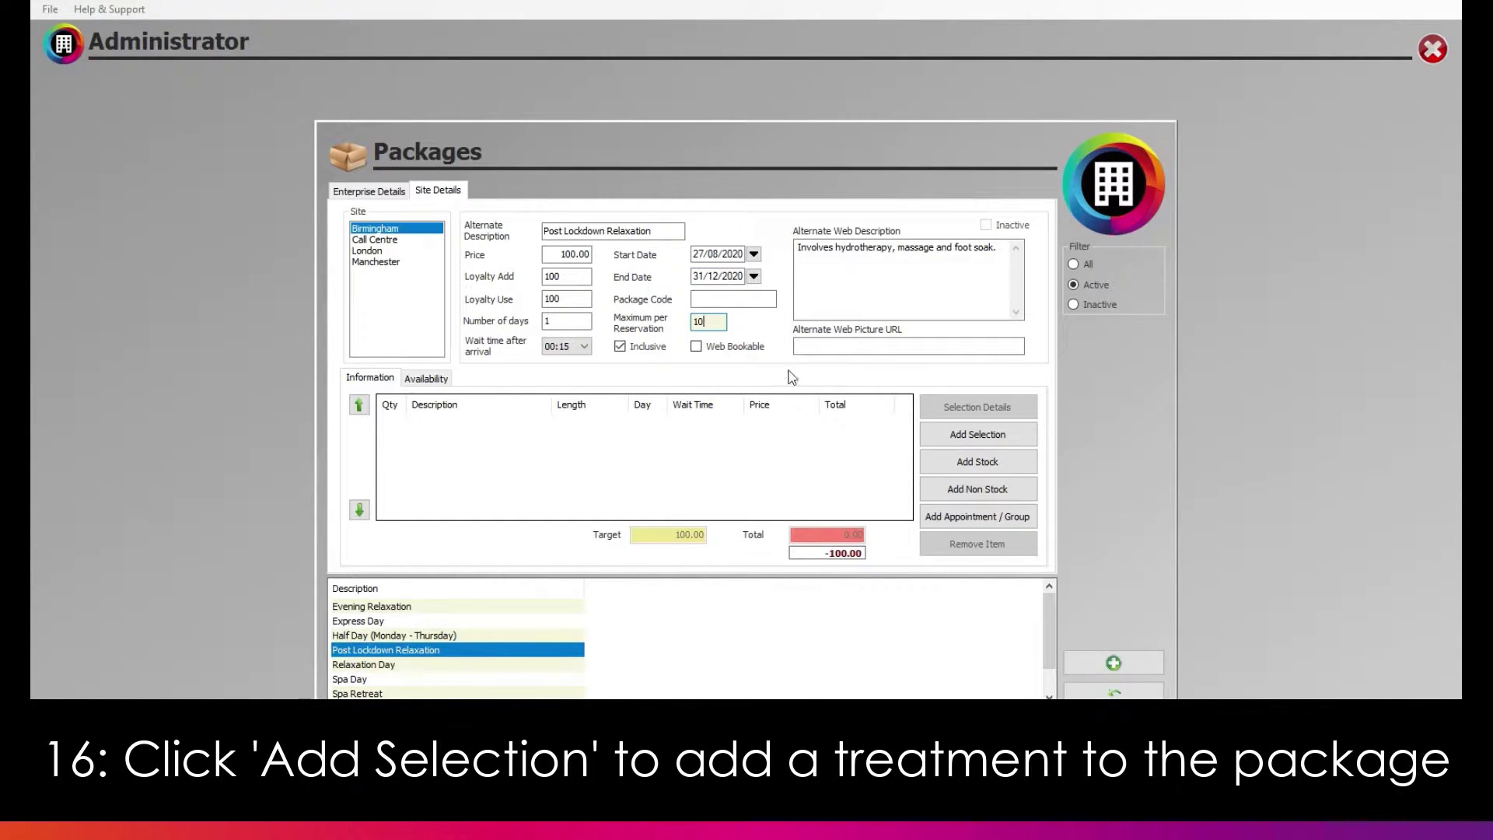
Step: Add a treatment selection offering 4 Hands Massage at quantity 1 and price 20.00
left_click(980, 438)
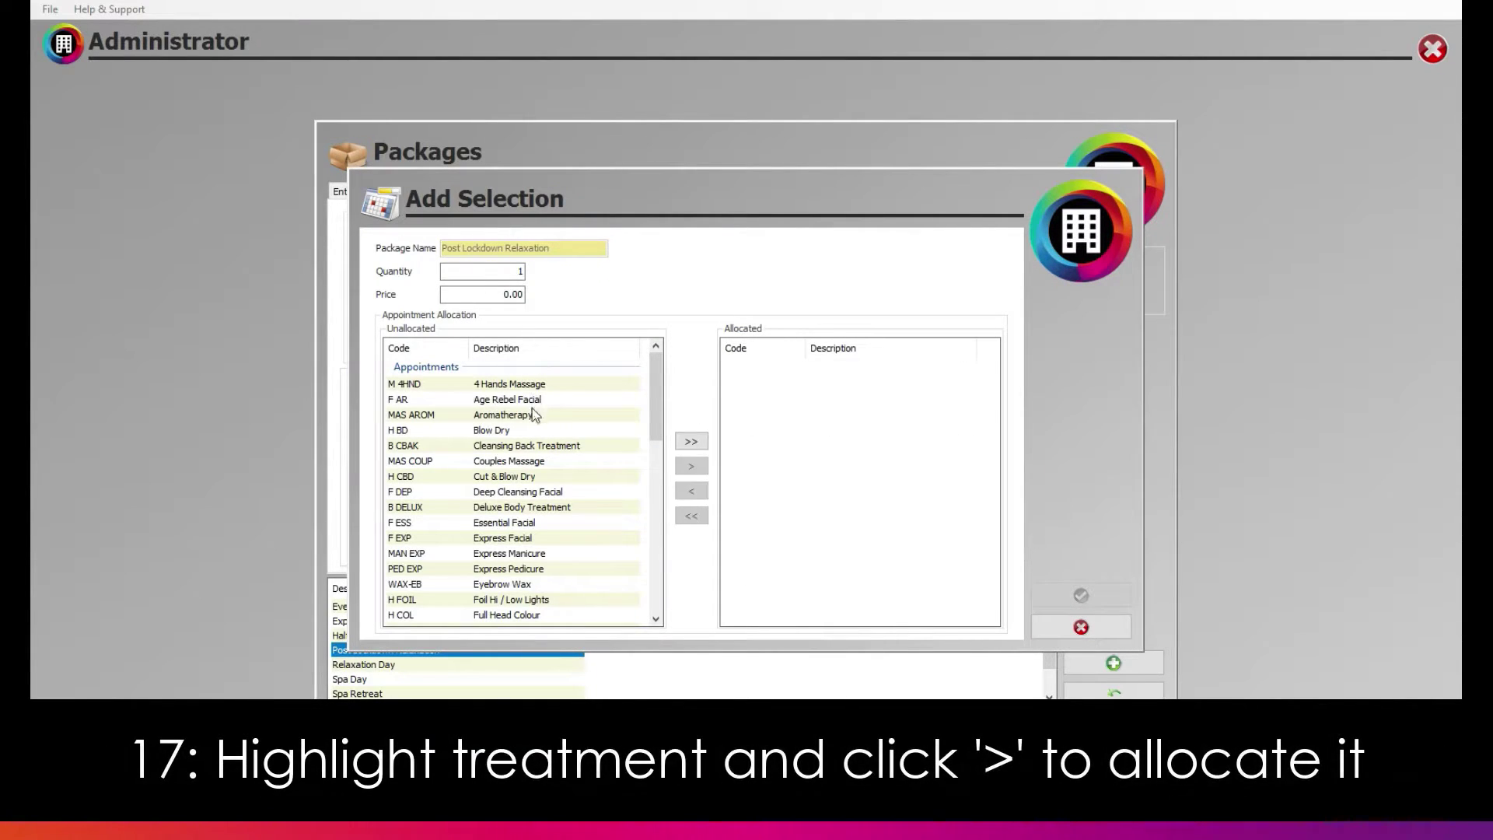
left_click(522, 384)
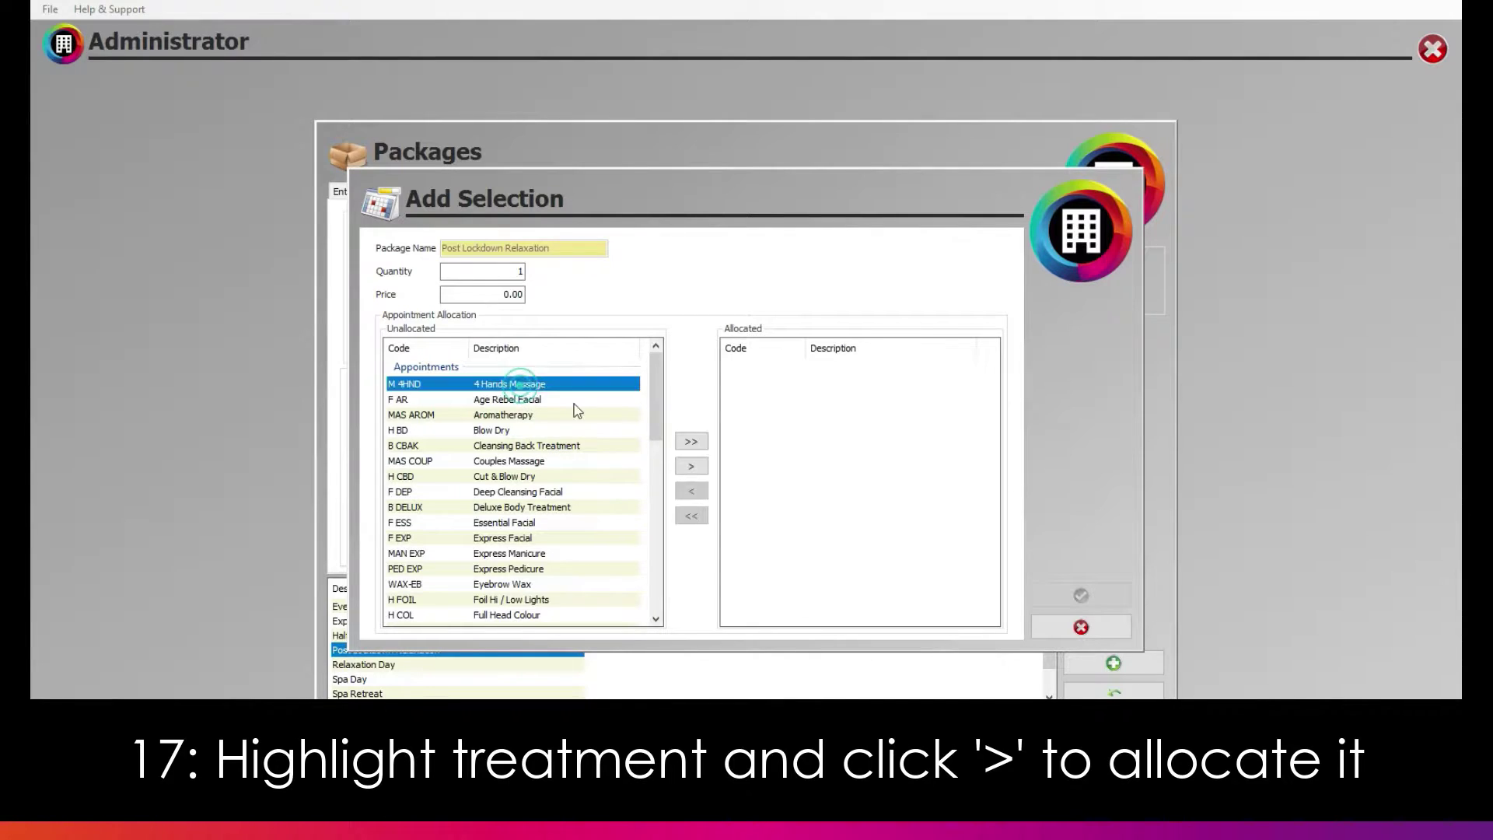
left_click(691, 467)
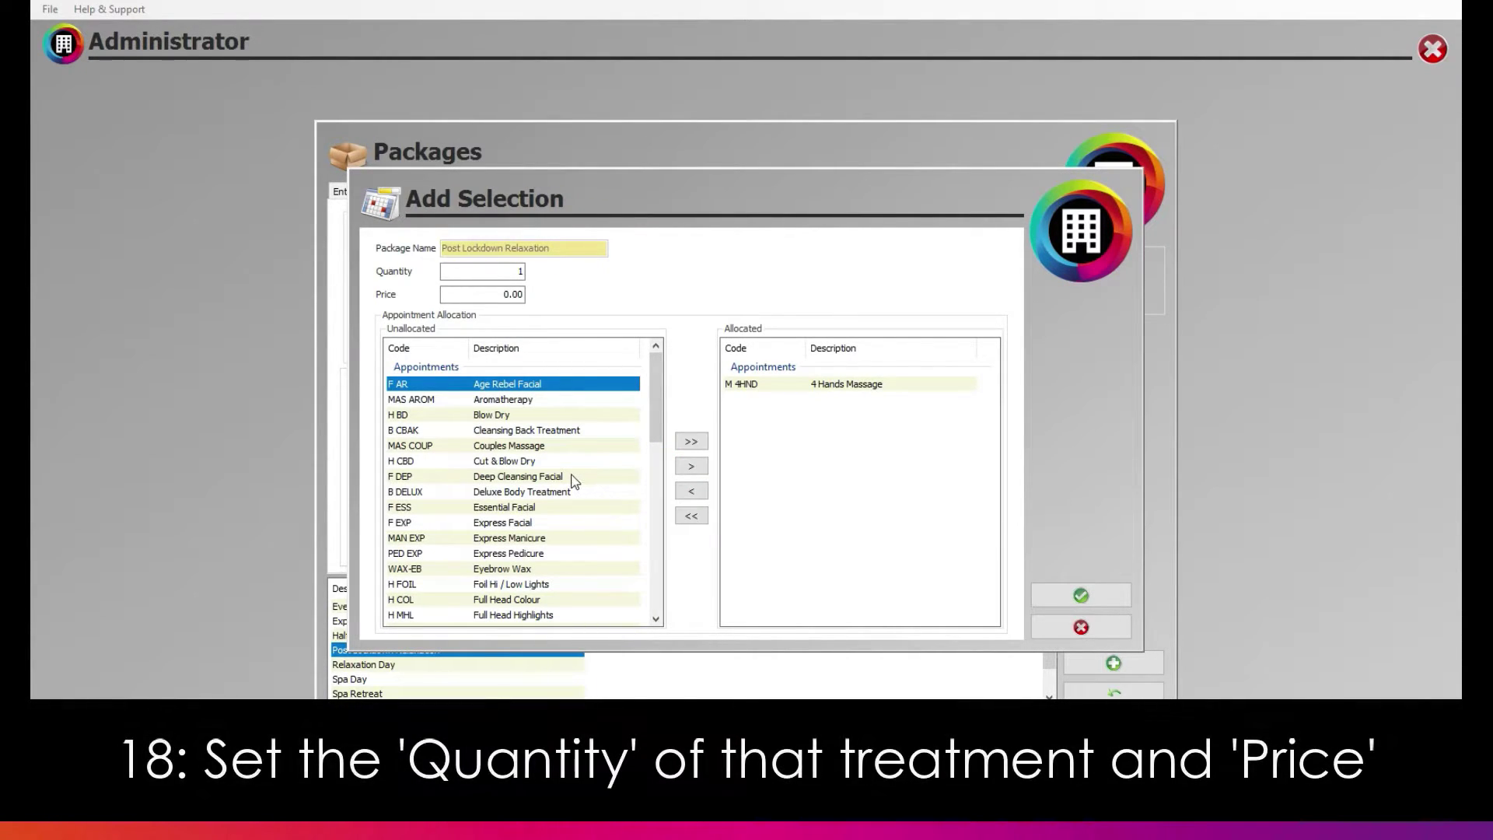
double_click(521, 272)
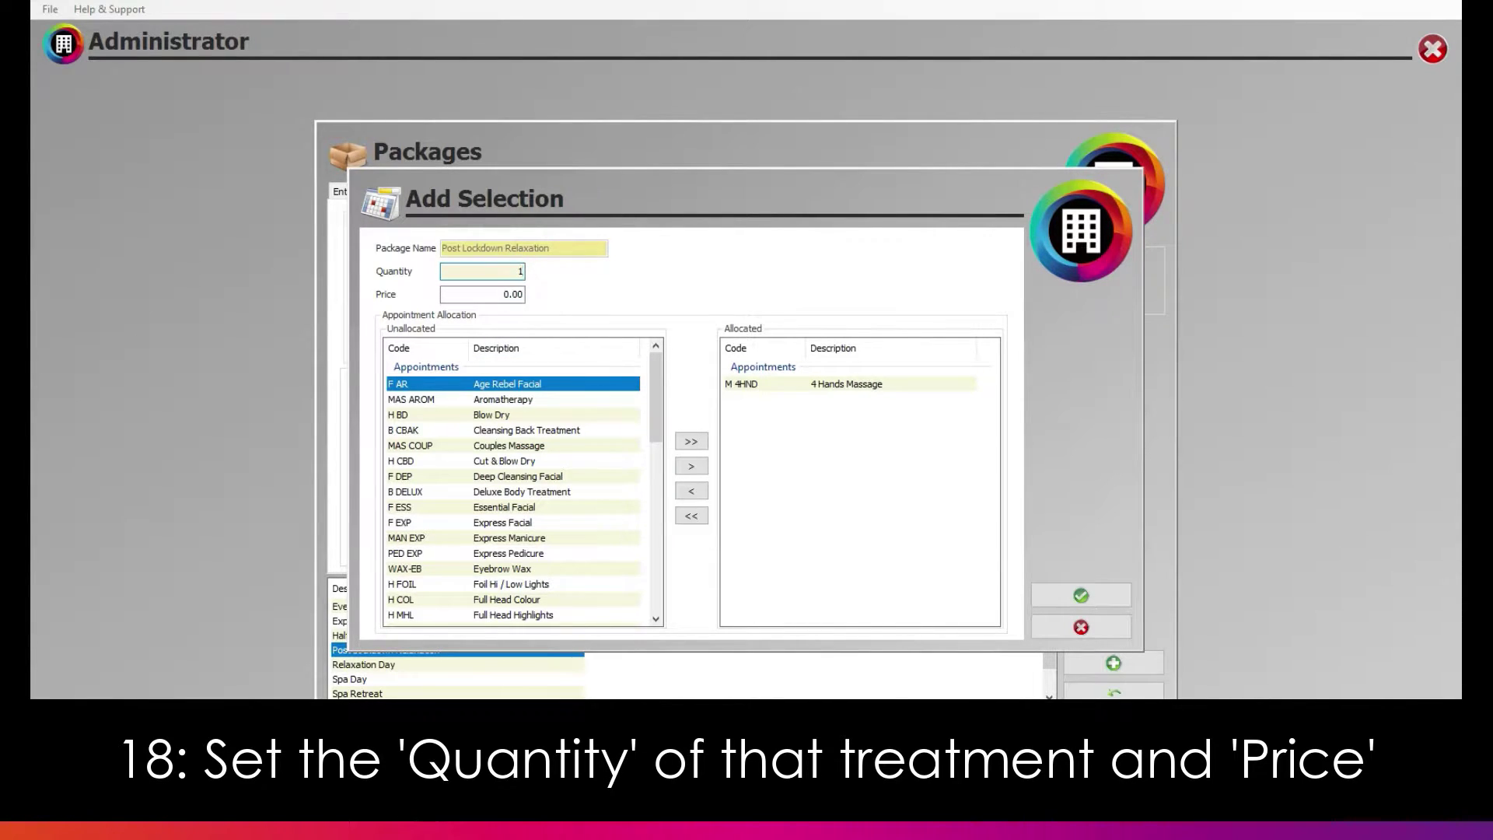
left_click(507, 295)
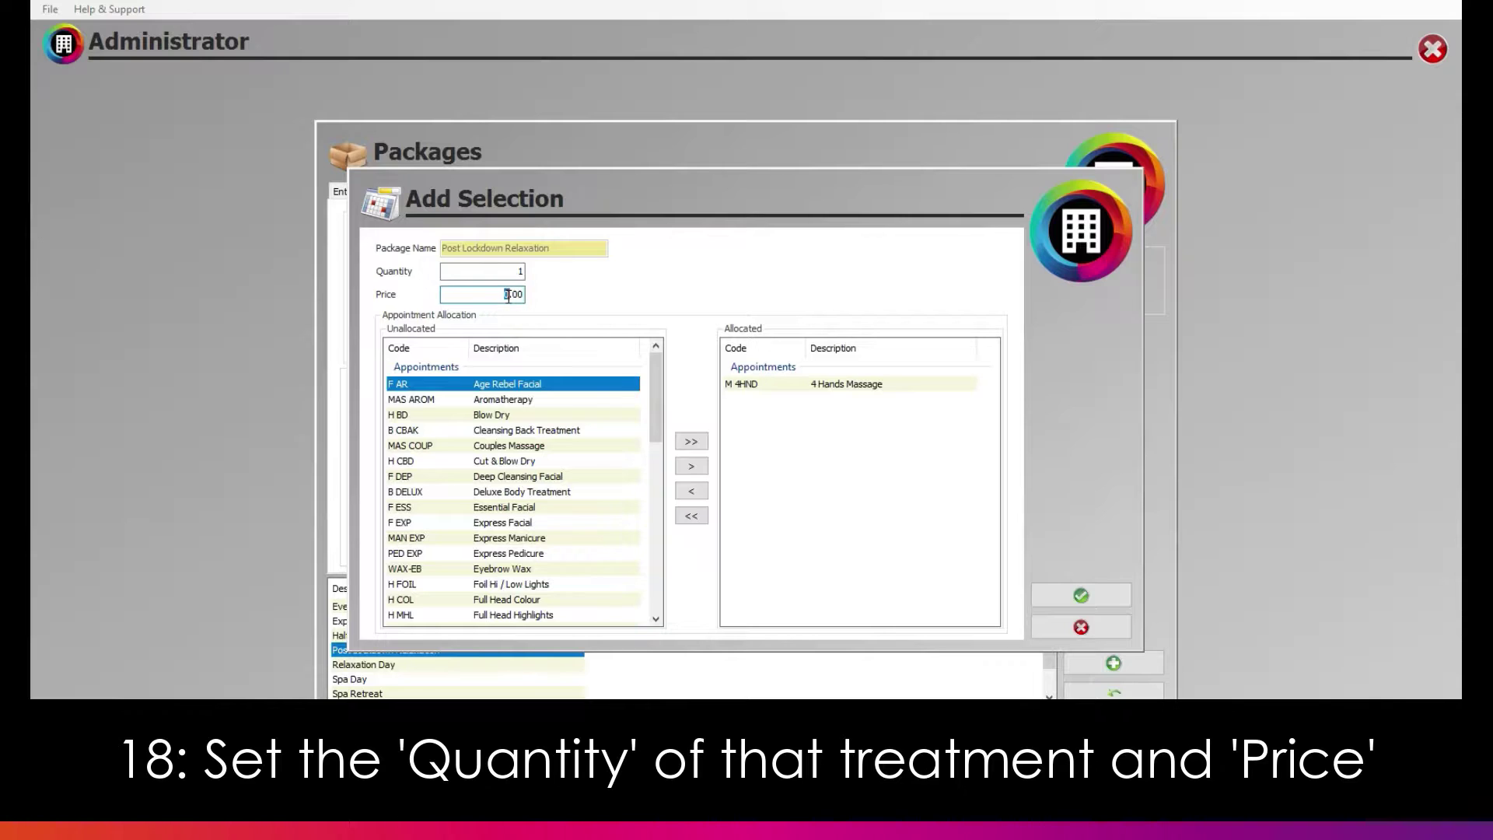
type("0")
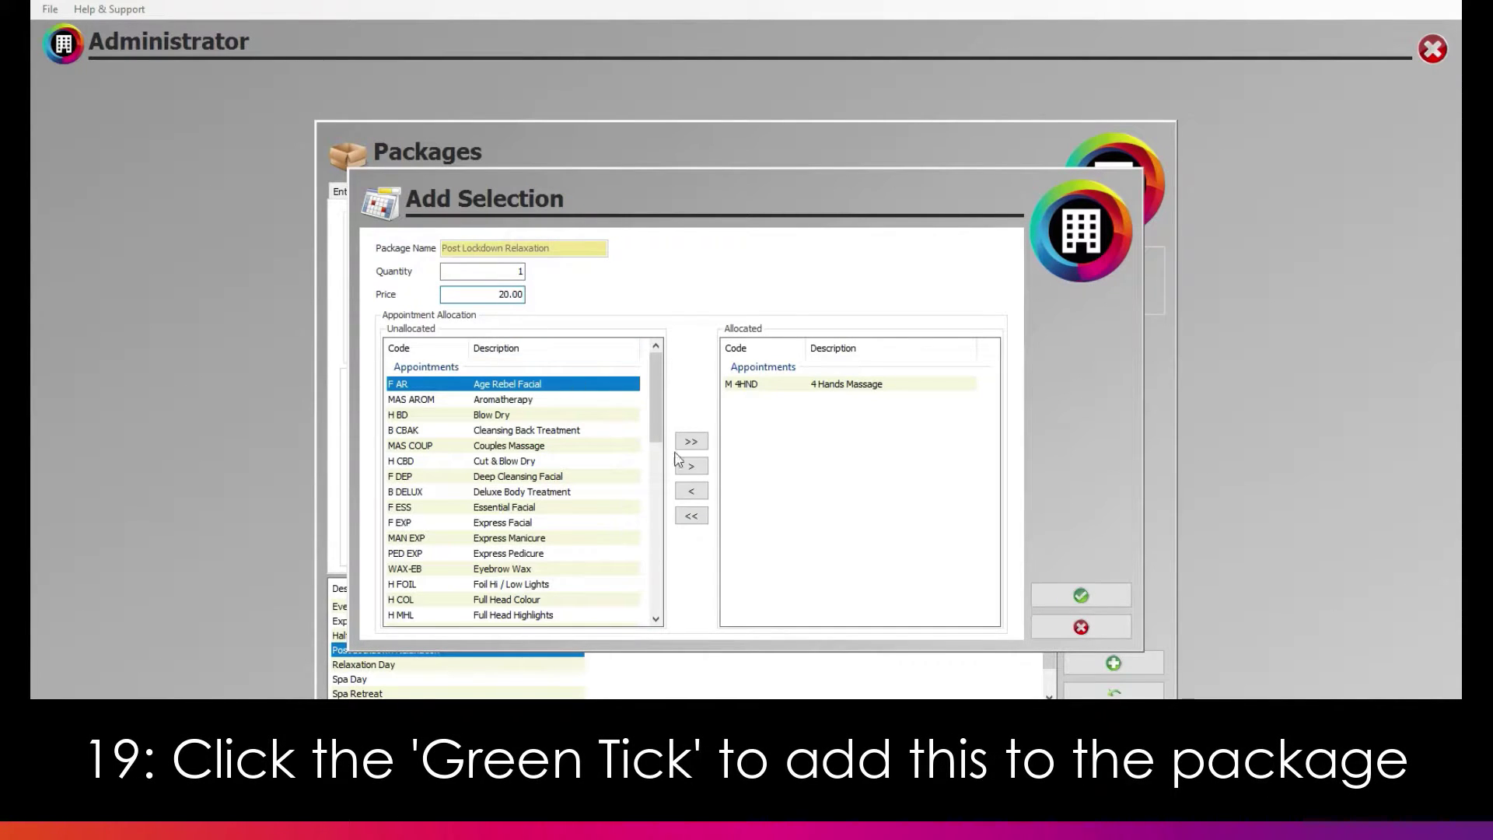
left_click(1077, 596)
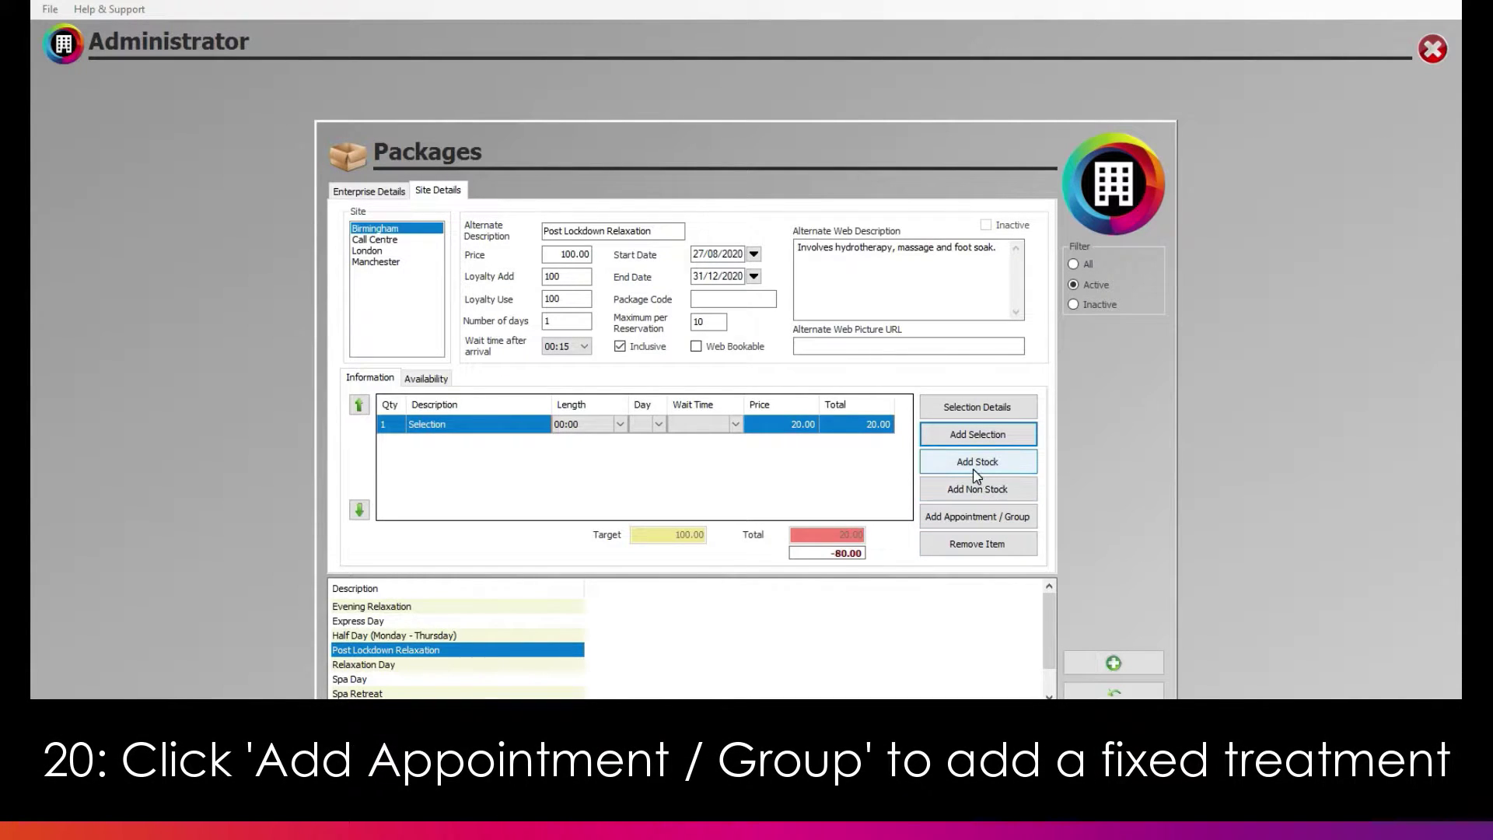
Step: Add Aromatherapy as a fixed treatment and set the Selection row's length to 00:30
left_click(970, 516)
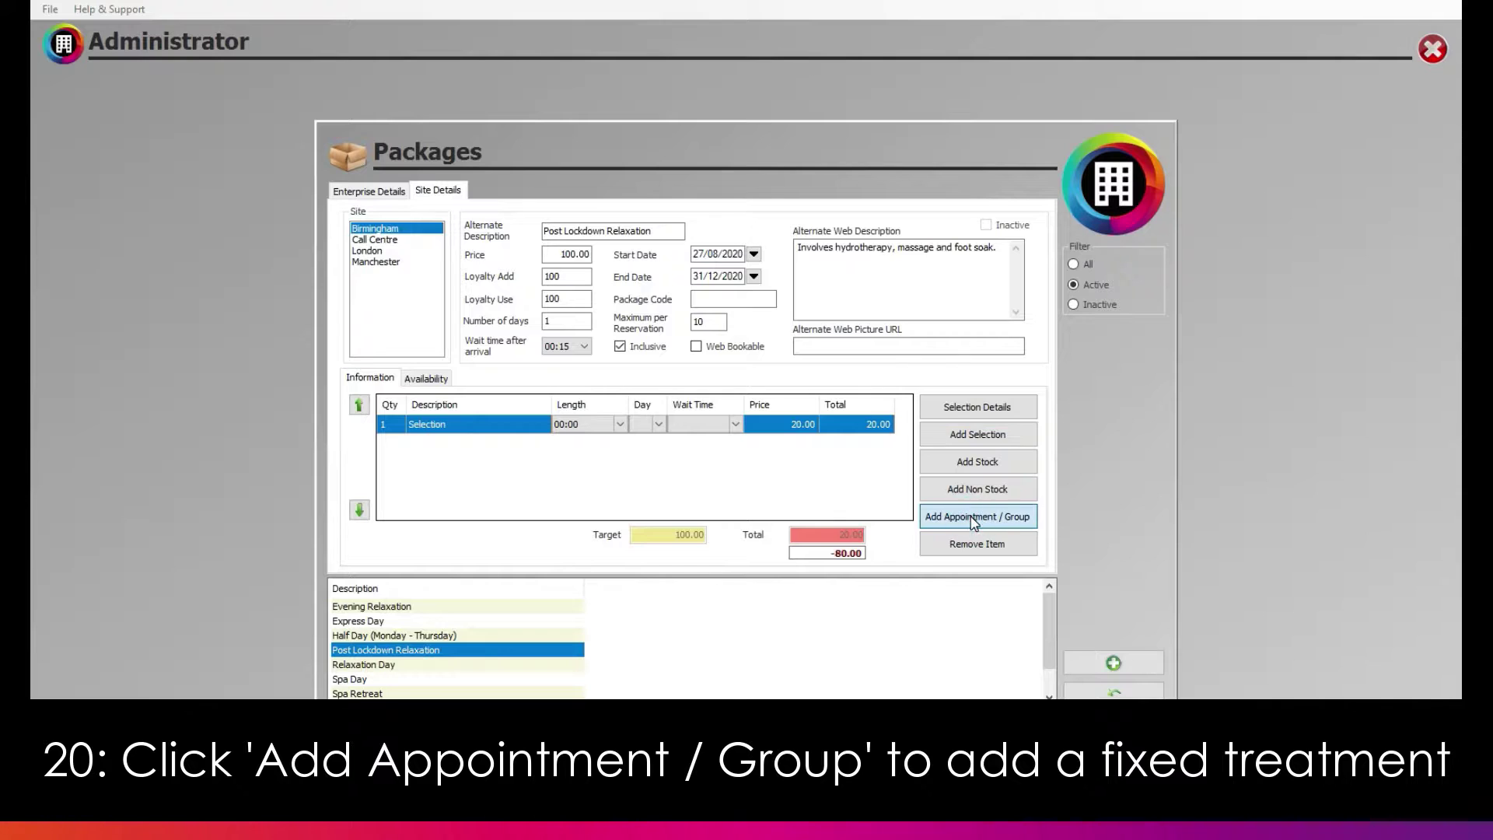
left_click(703, 471)
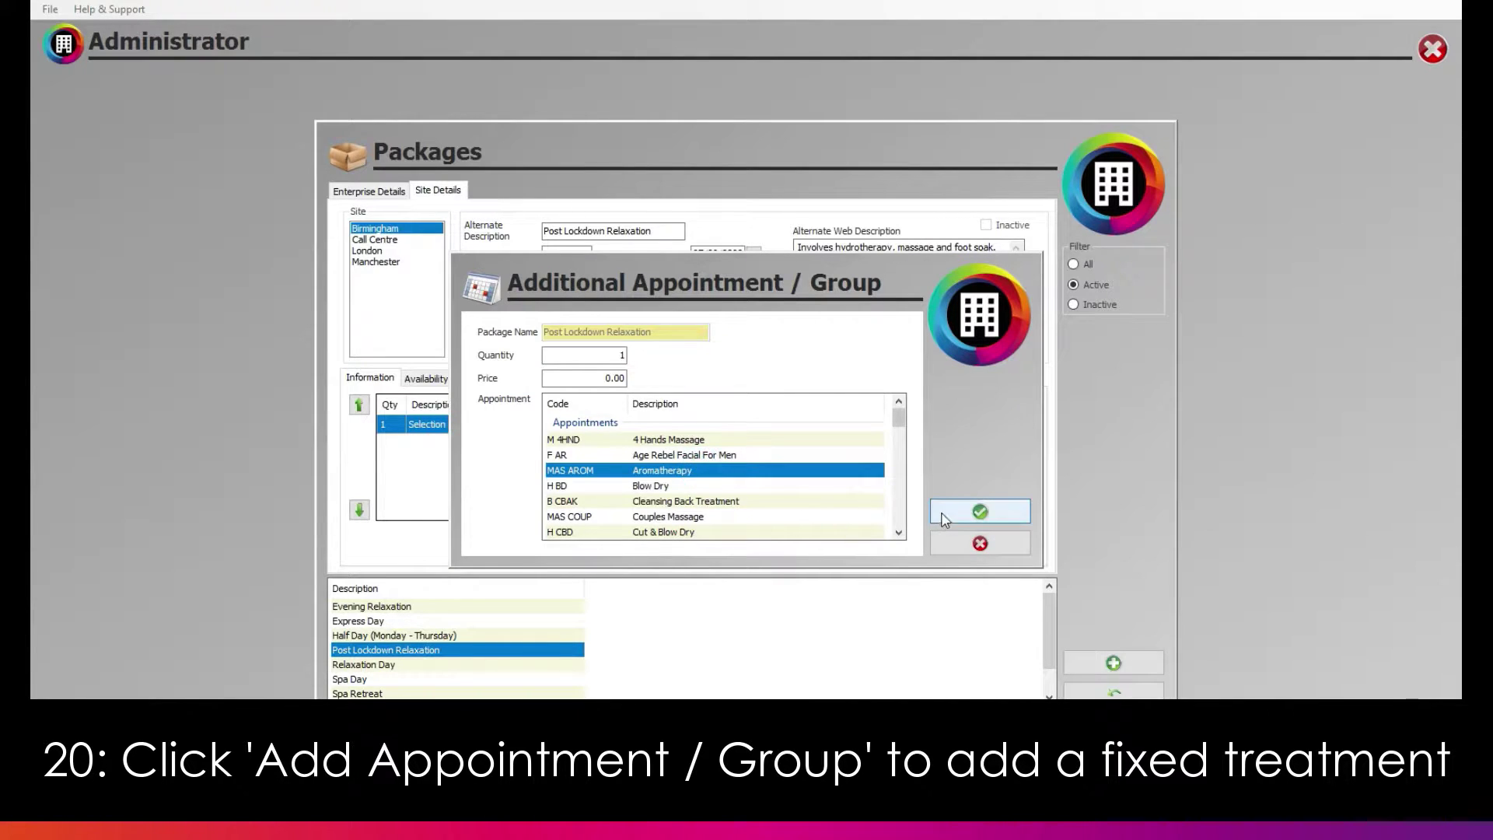
left_click(950, 515)
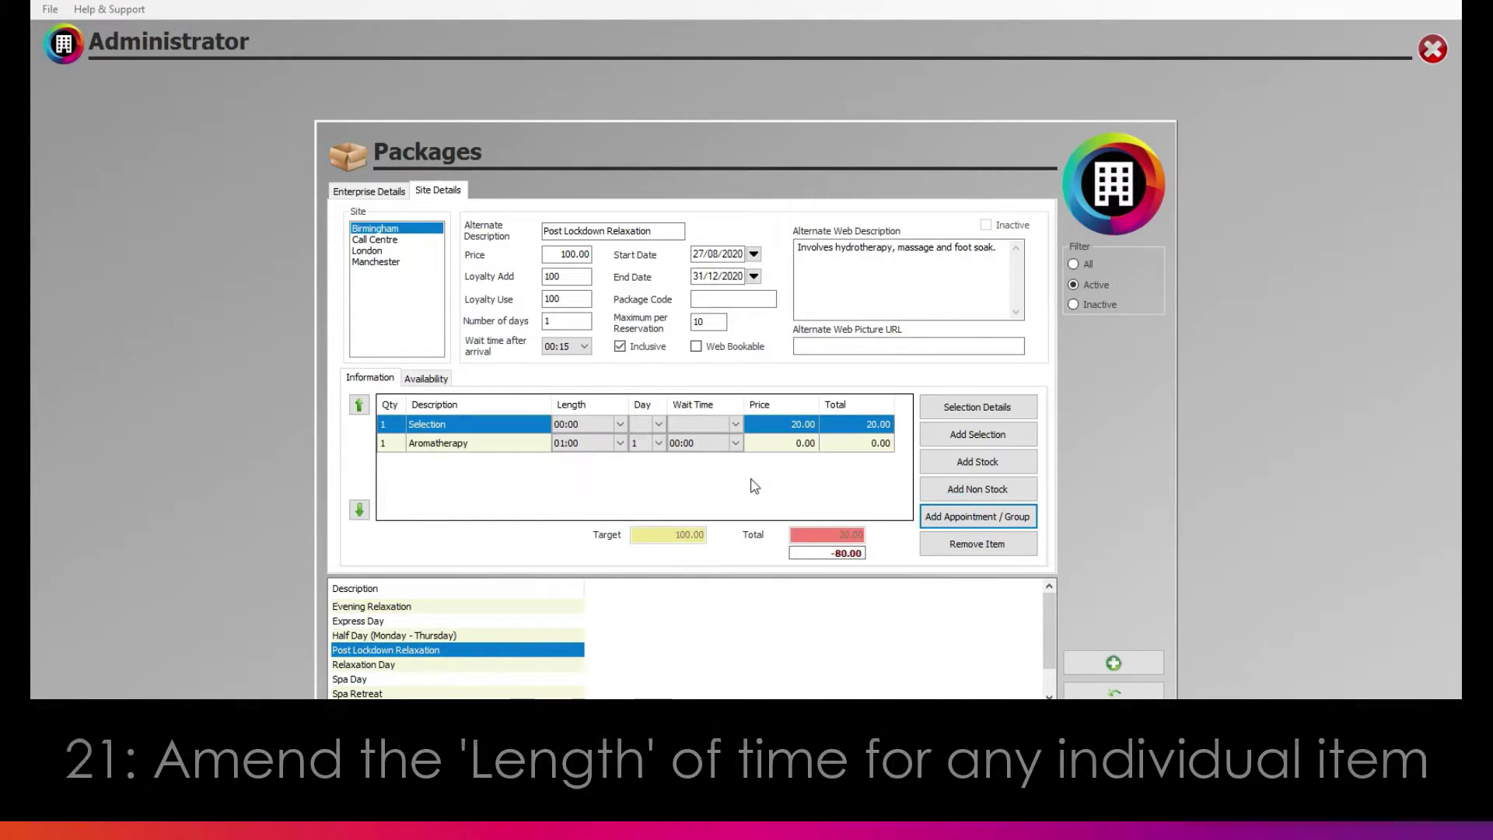
left_click(620, 423)
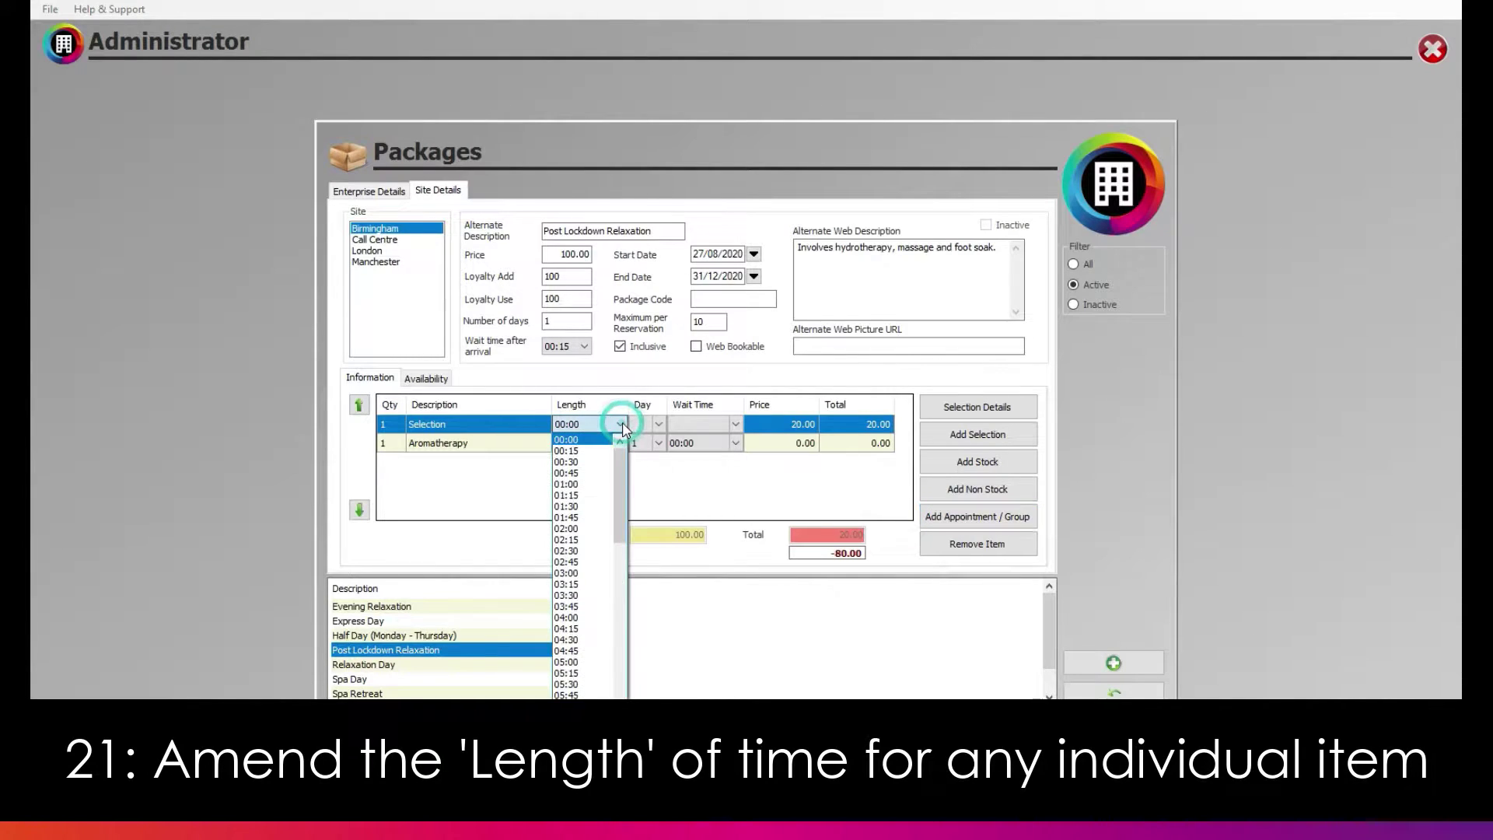
left_click(595, 465)
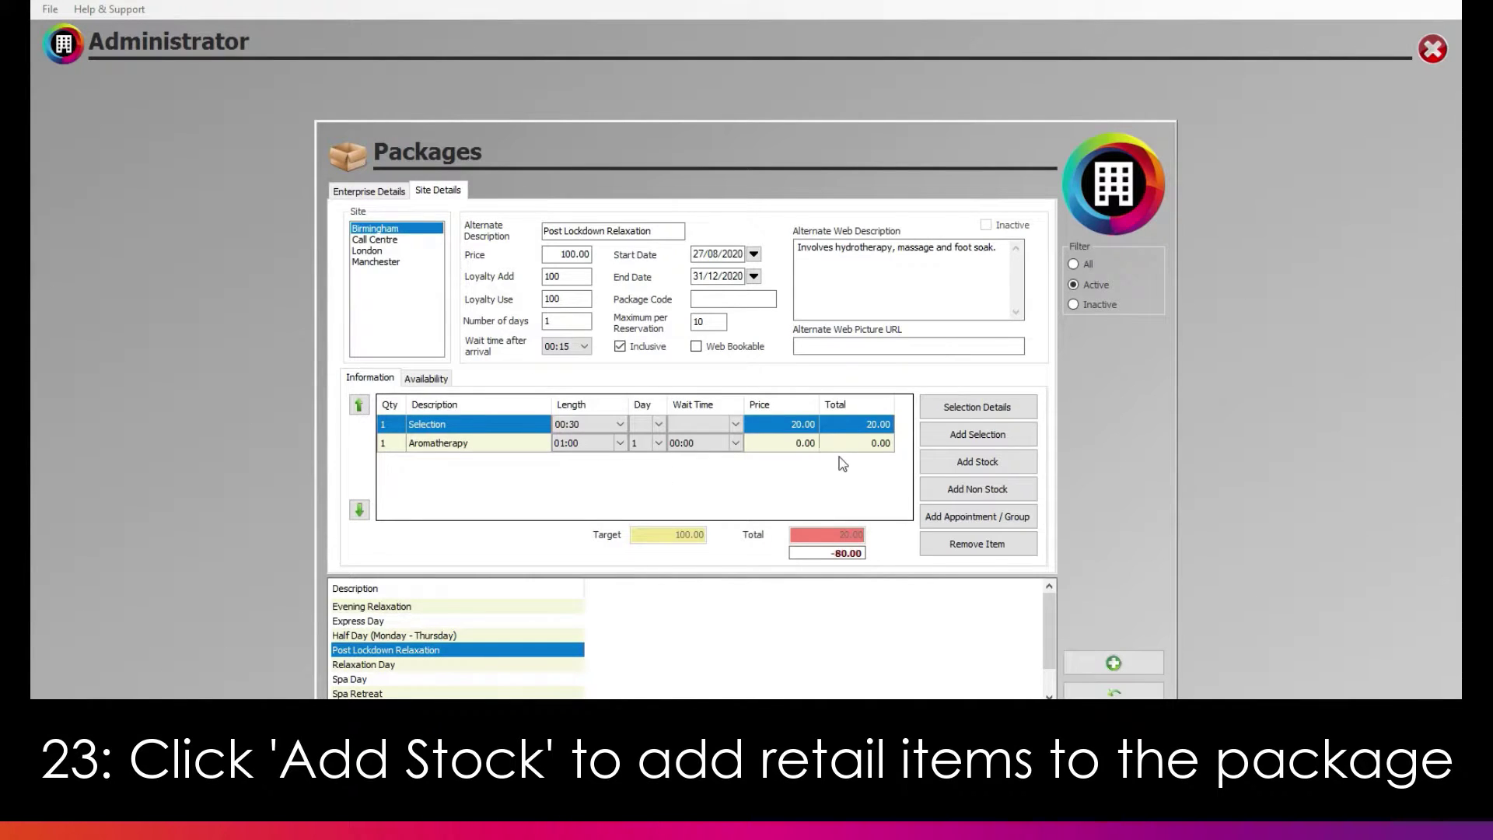
Step: Add the stock item Skin Clear Treatment Gel 15ml T to the package
left_click(981, 463)
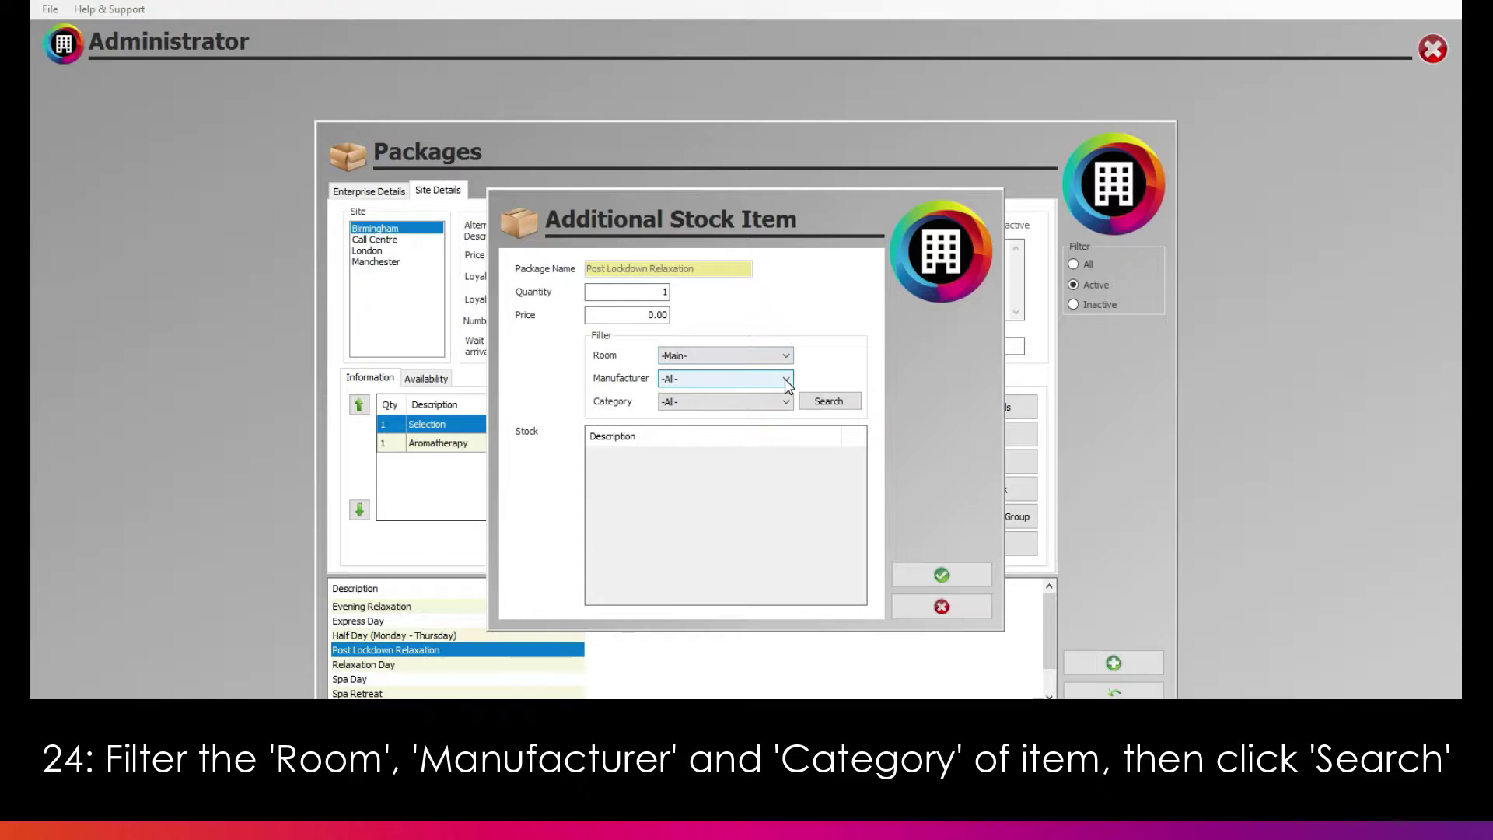
left_click(818, 405)
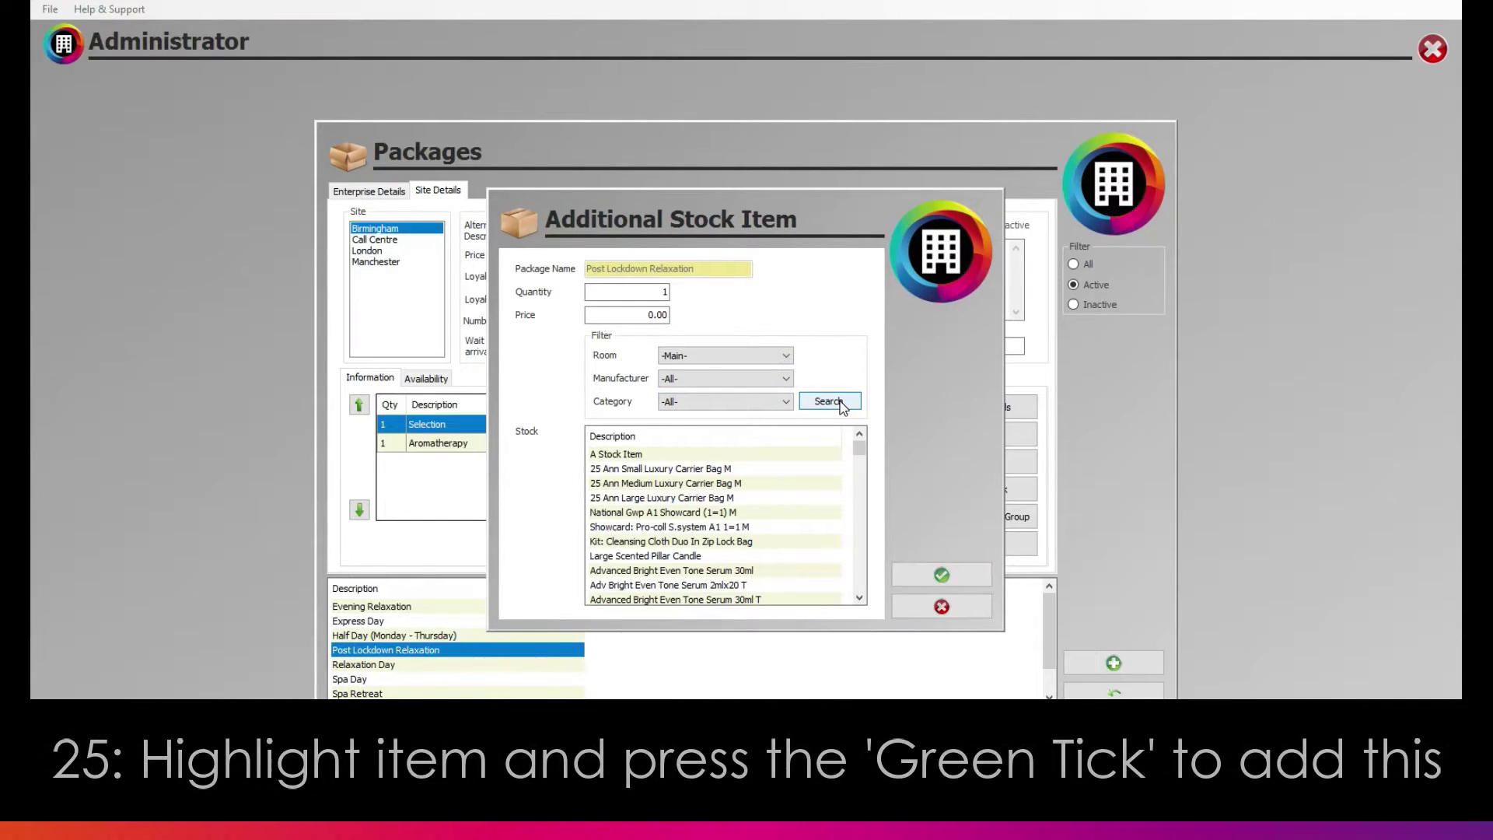
left_click_drag(861, 445, 860, 453)
left_click(736, 498)
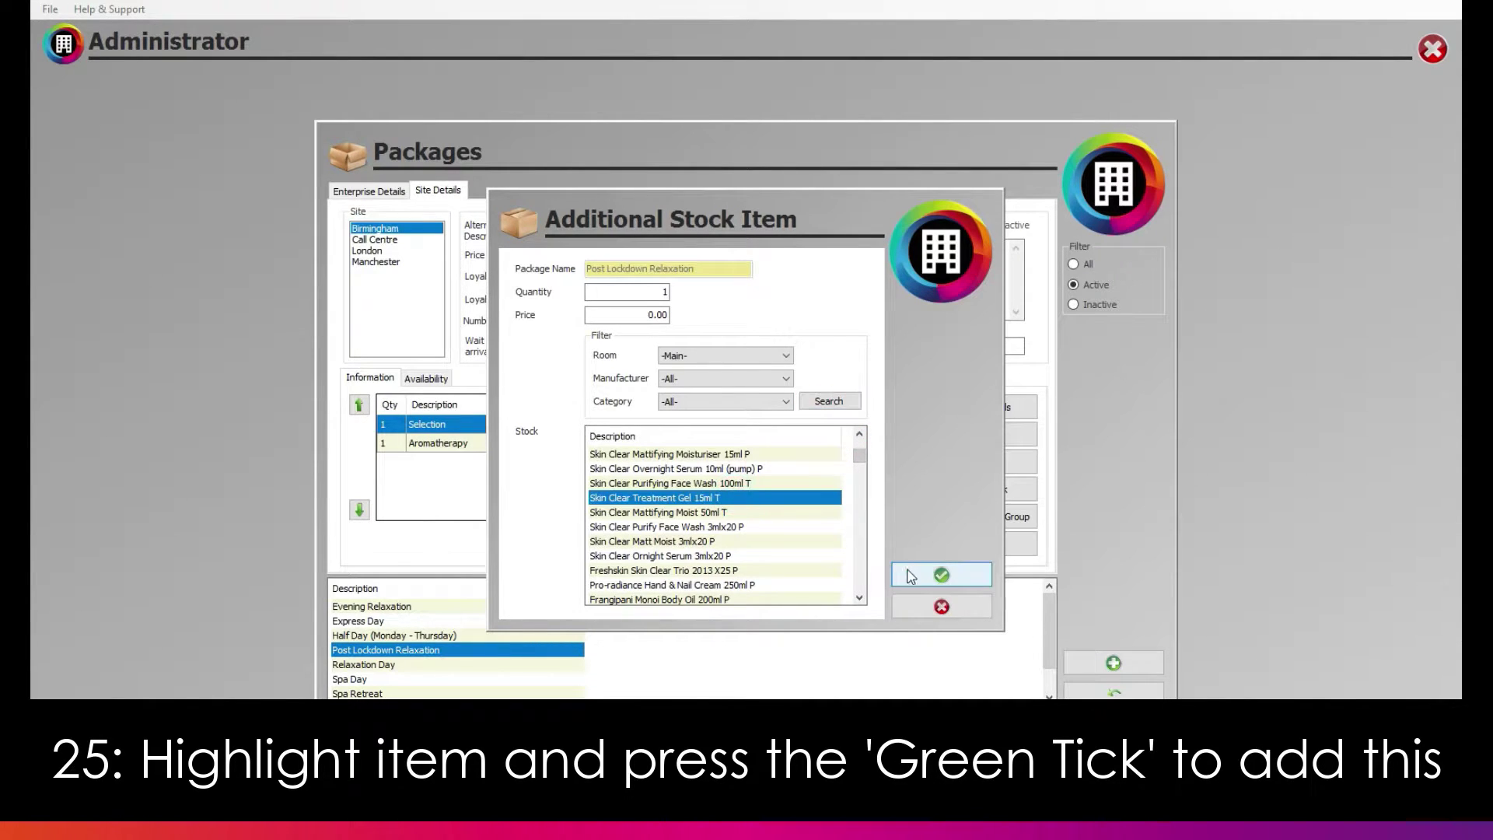
left_click(913, 575)
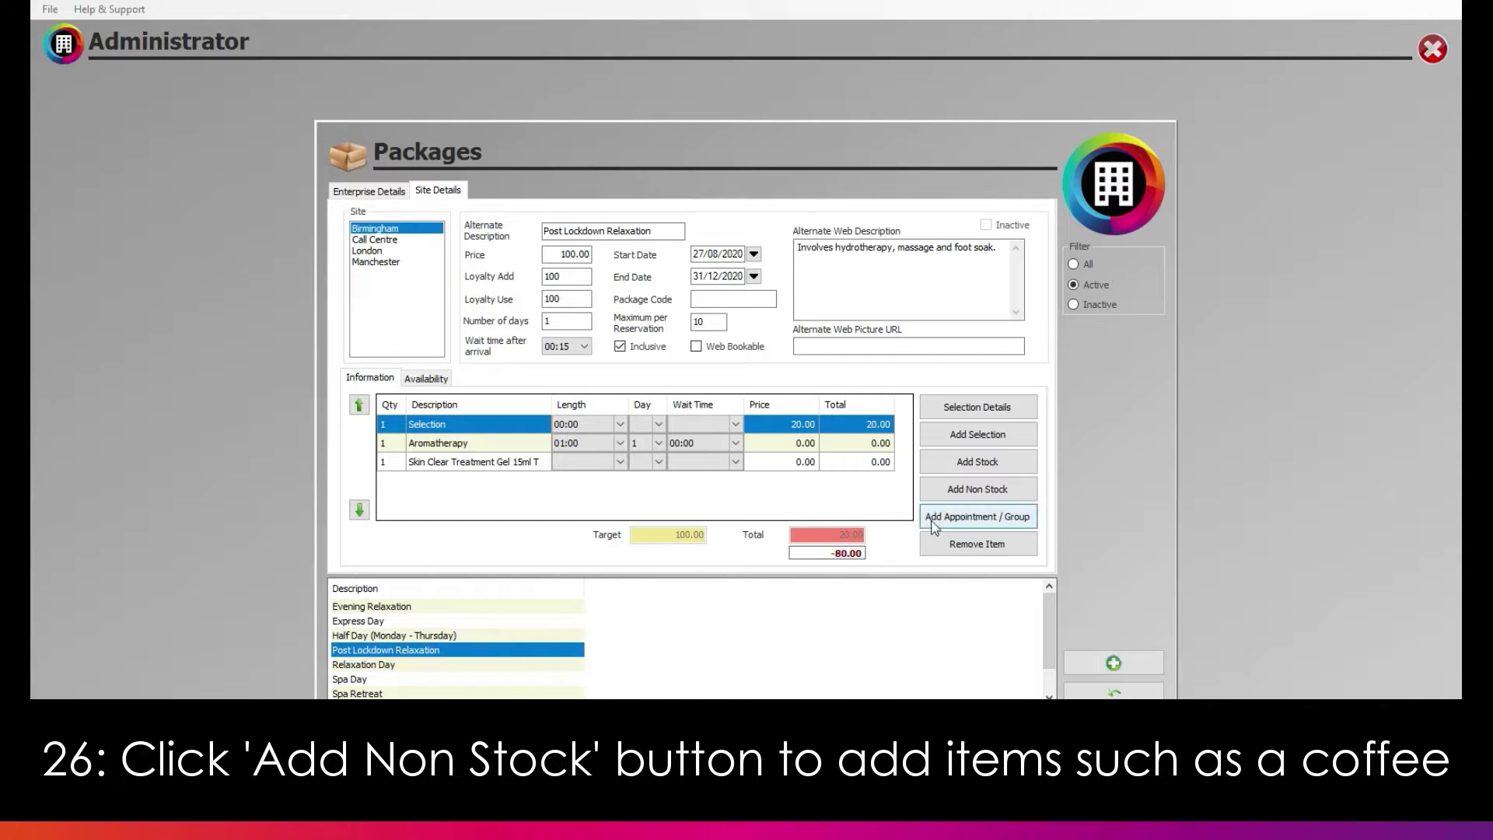
Step: Add Glass Wine as a non-stock item and remove the Selection line from the package
left_click(958, 491)
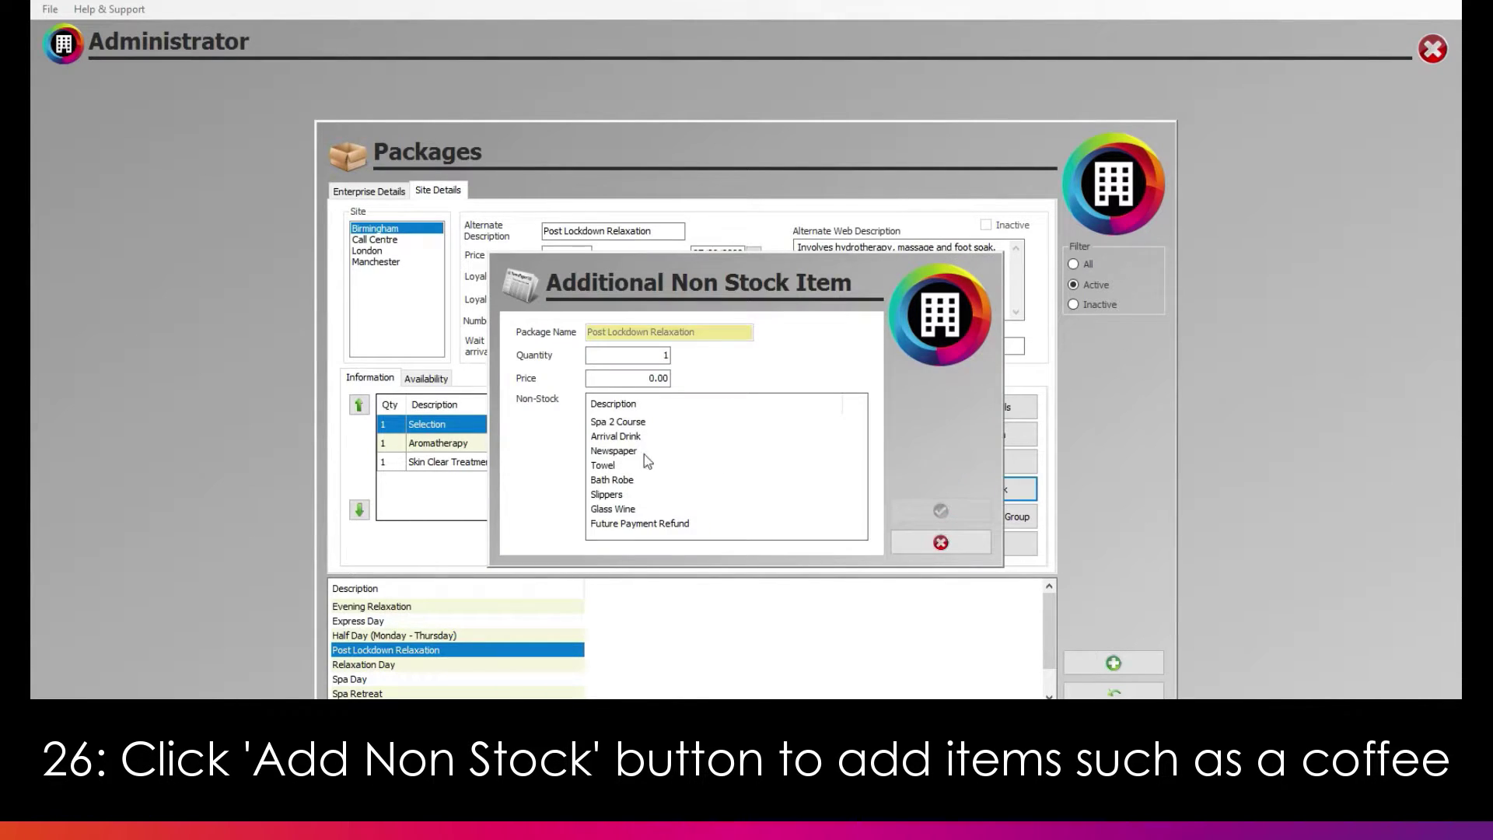
left_click(613, 509)
left_click(940, 510)
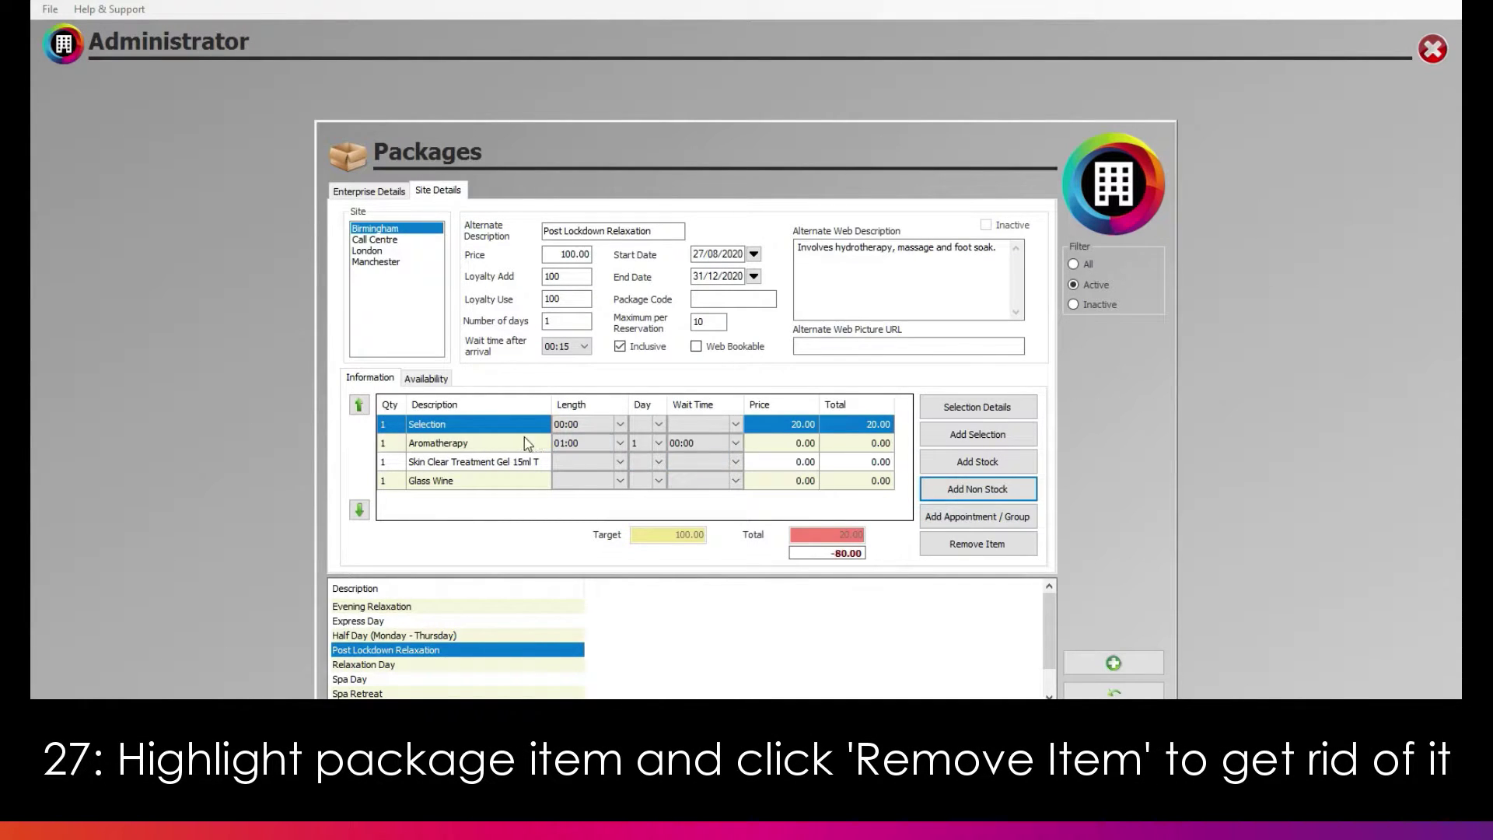
left_click(989, 554)
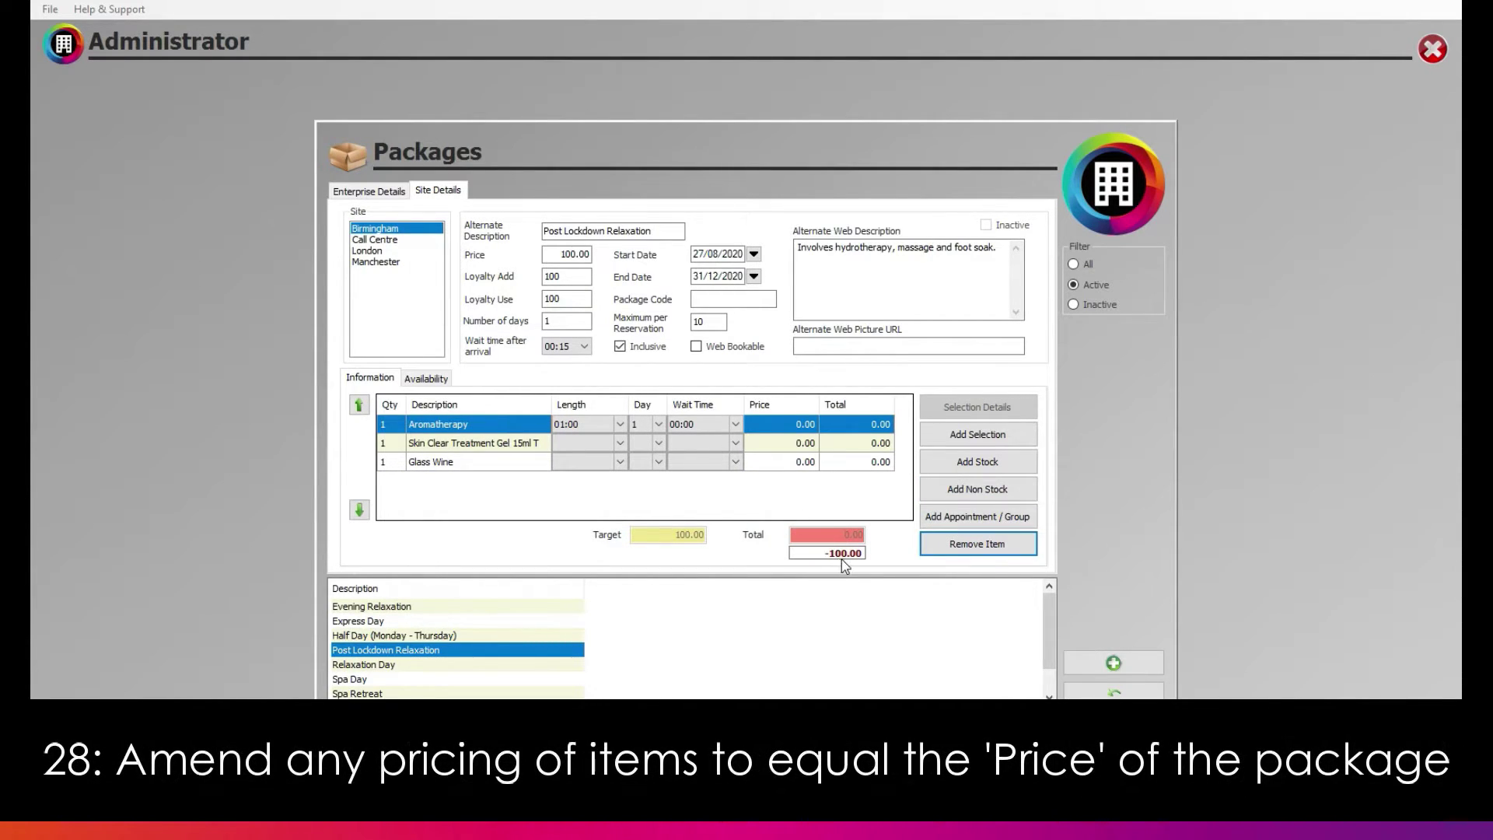
Step: Price Aromatherapy at 50.00 and the gel and Glass Wine at 25.00 each, totalling 100.00
left_click(790, 425)
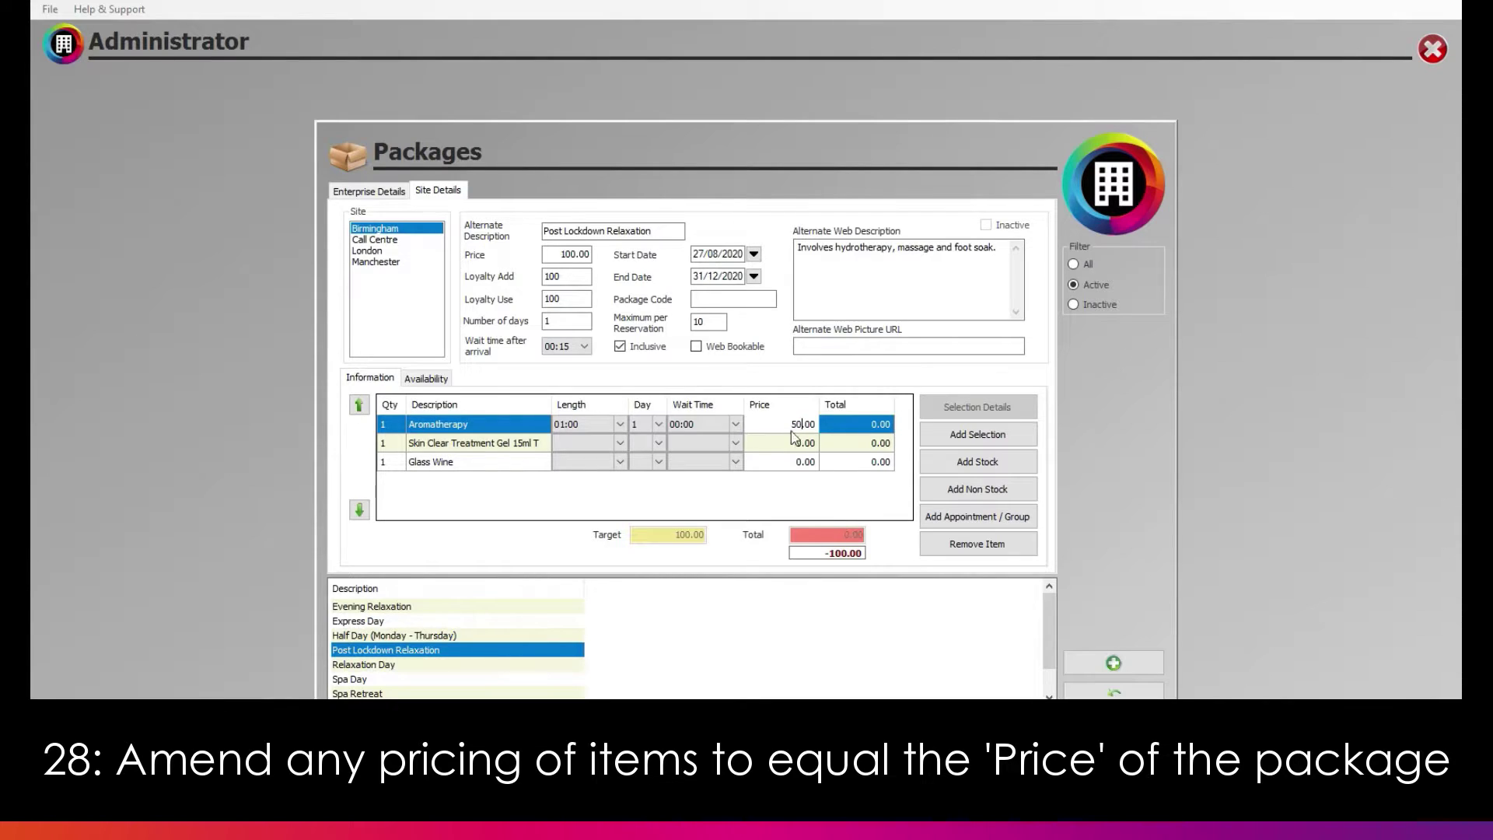
type("5")
left_click(804, 445)
left_click(802, 444)
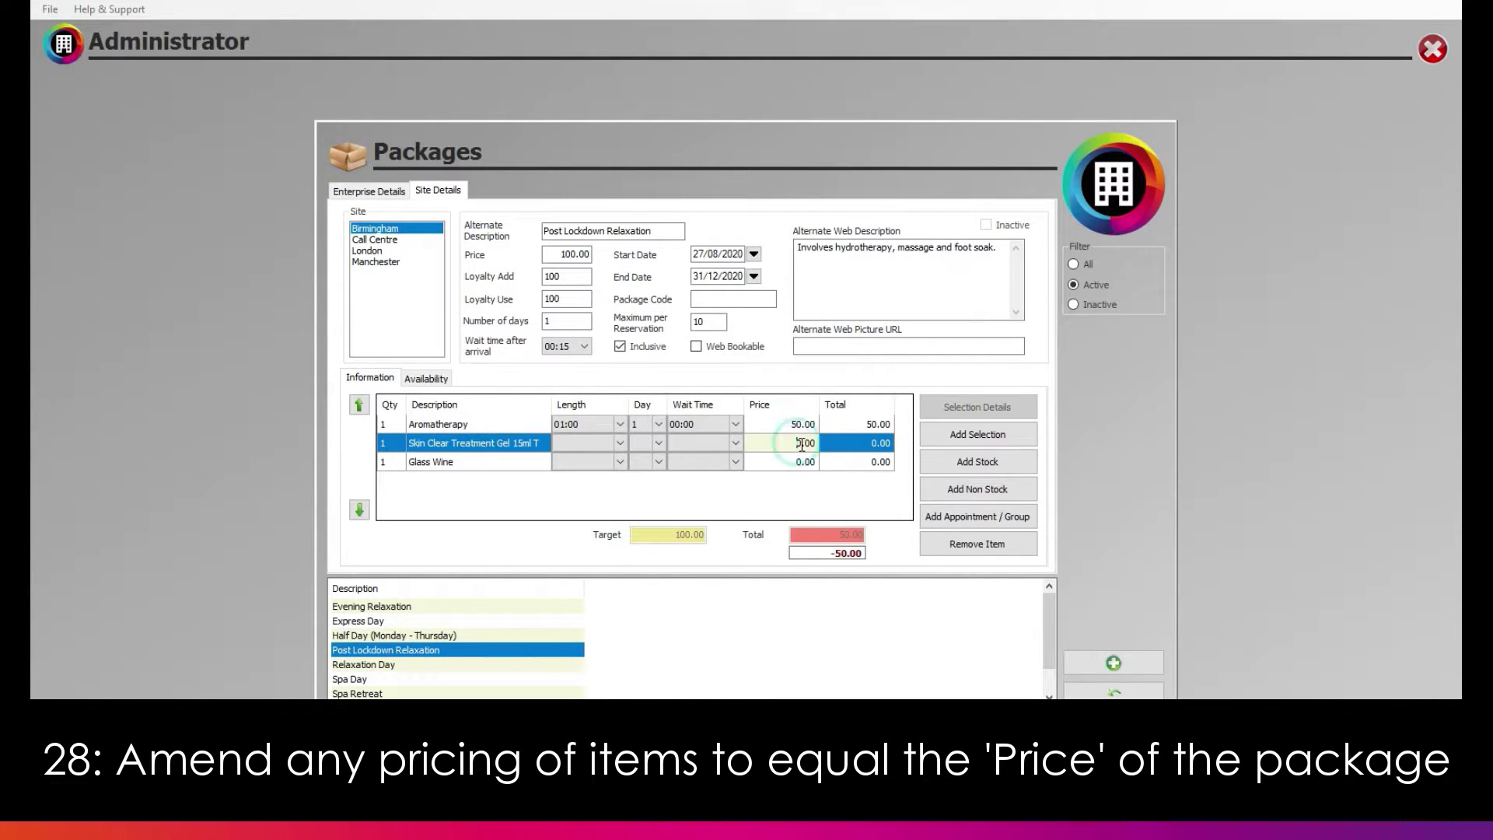
left_click(855, 477)
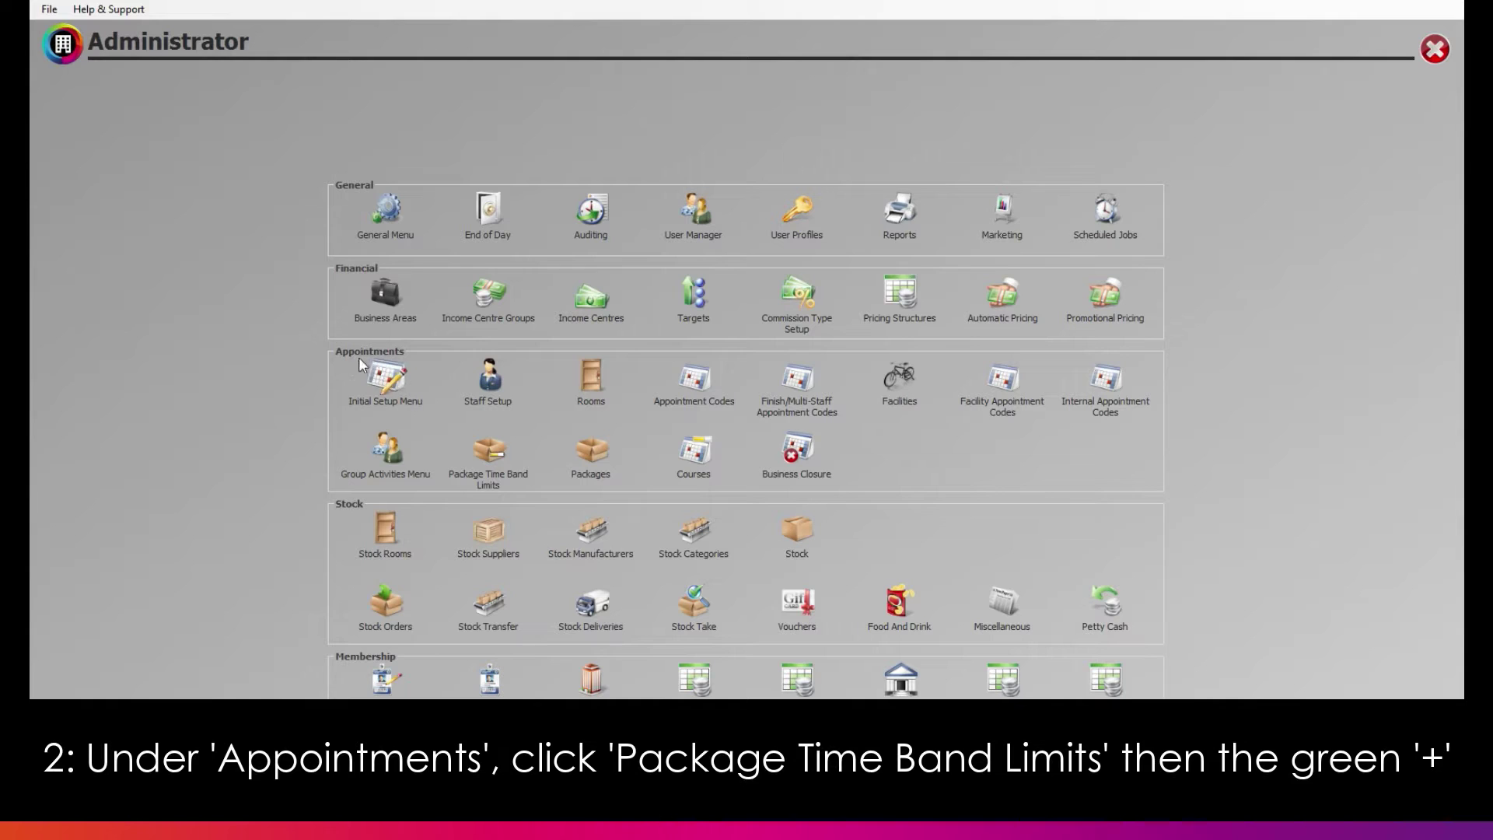
Step: Create blank Package Time Band Limits running 18/08/2020 to an end date of 23/09/2020
left_click(486, 461)
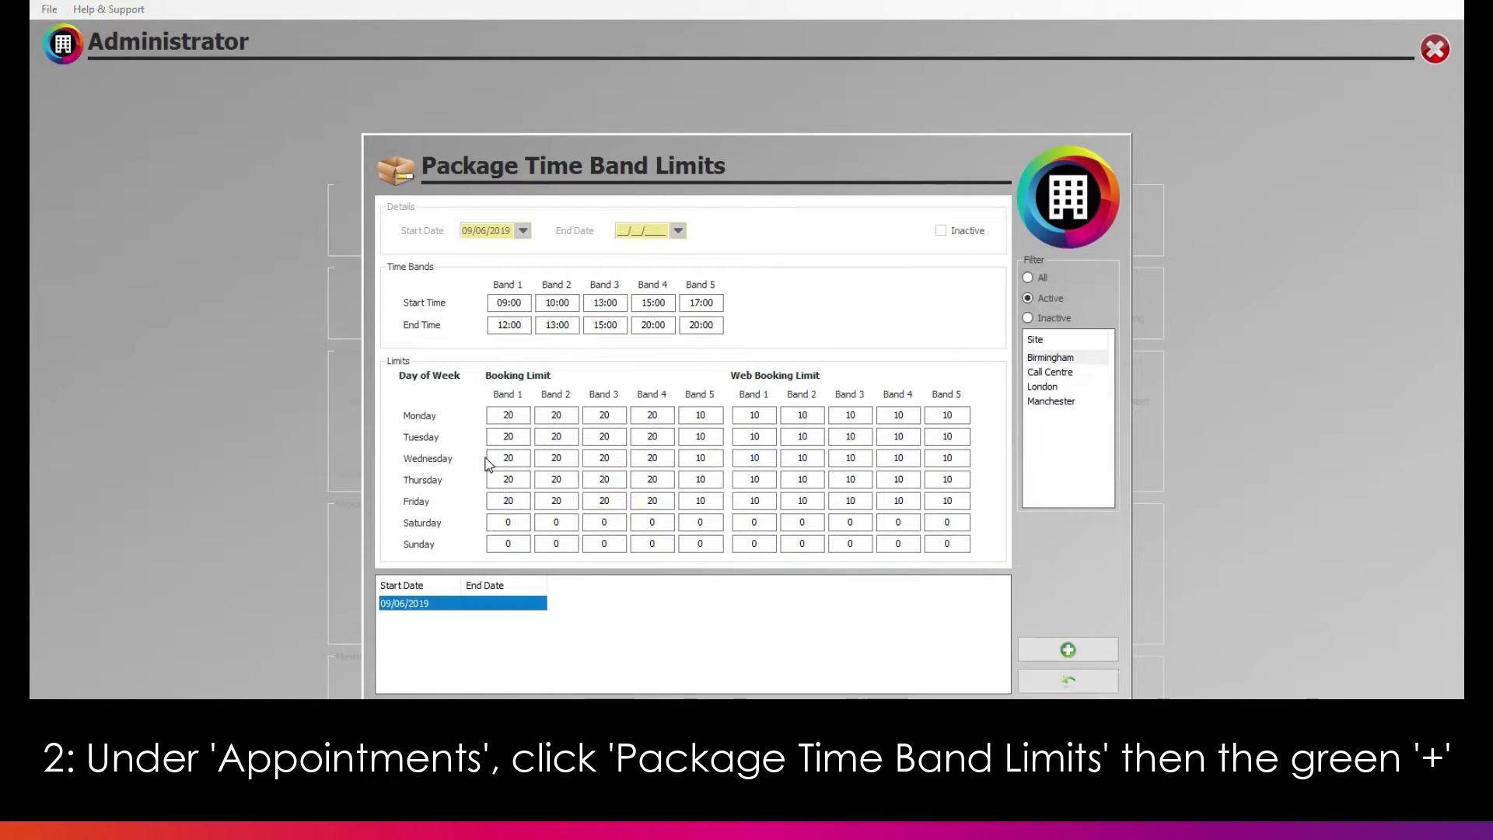
left_click(1046, 647)
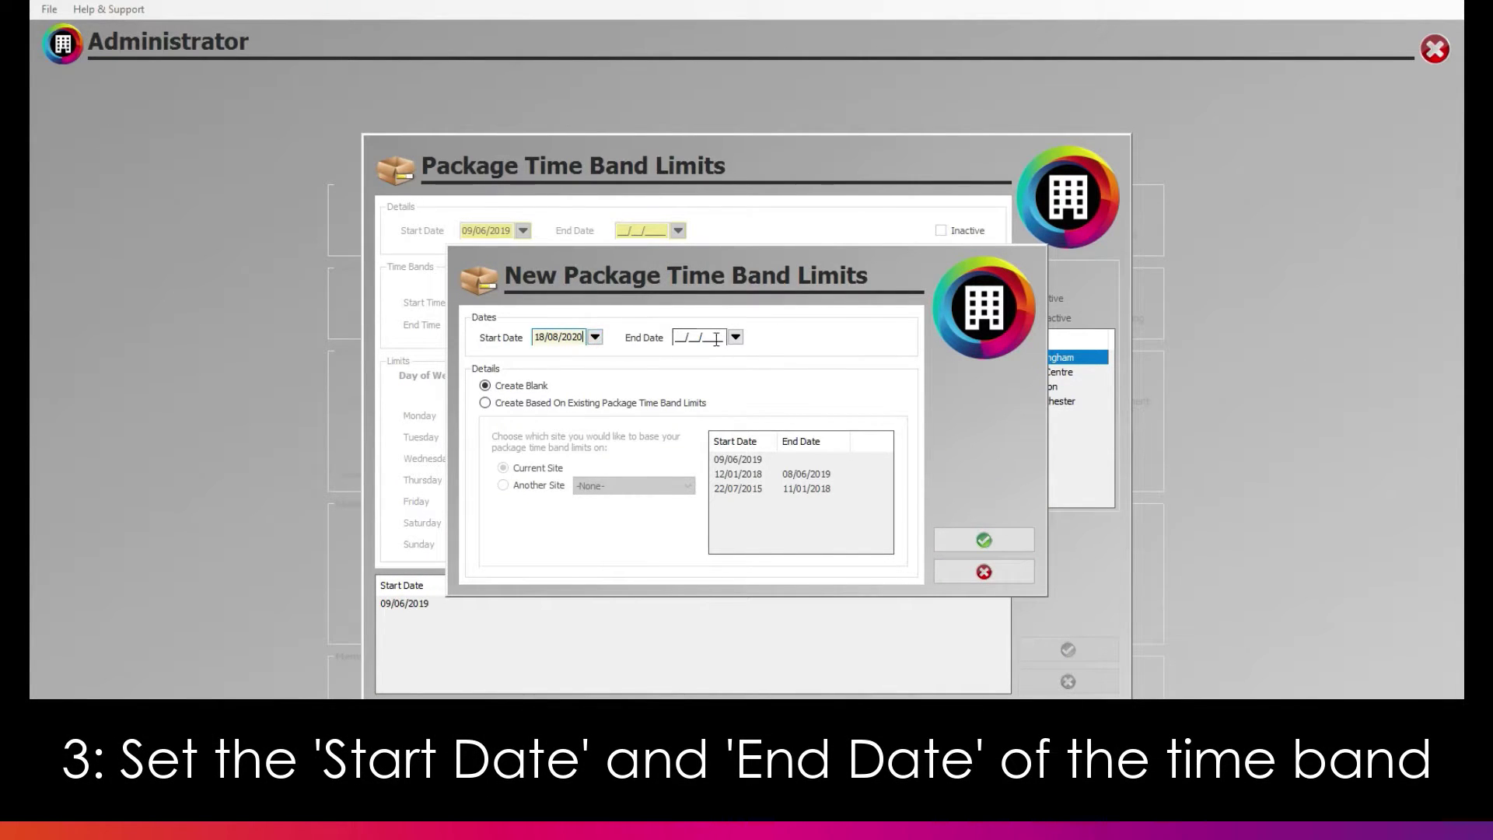
left_click(735, 336)
left_click(854, 364)
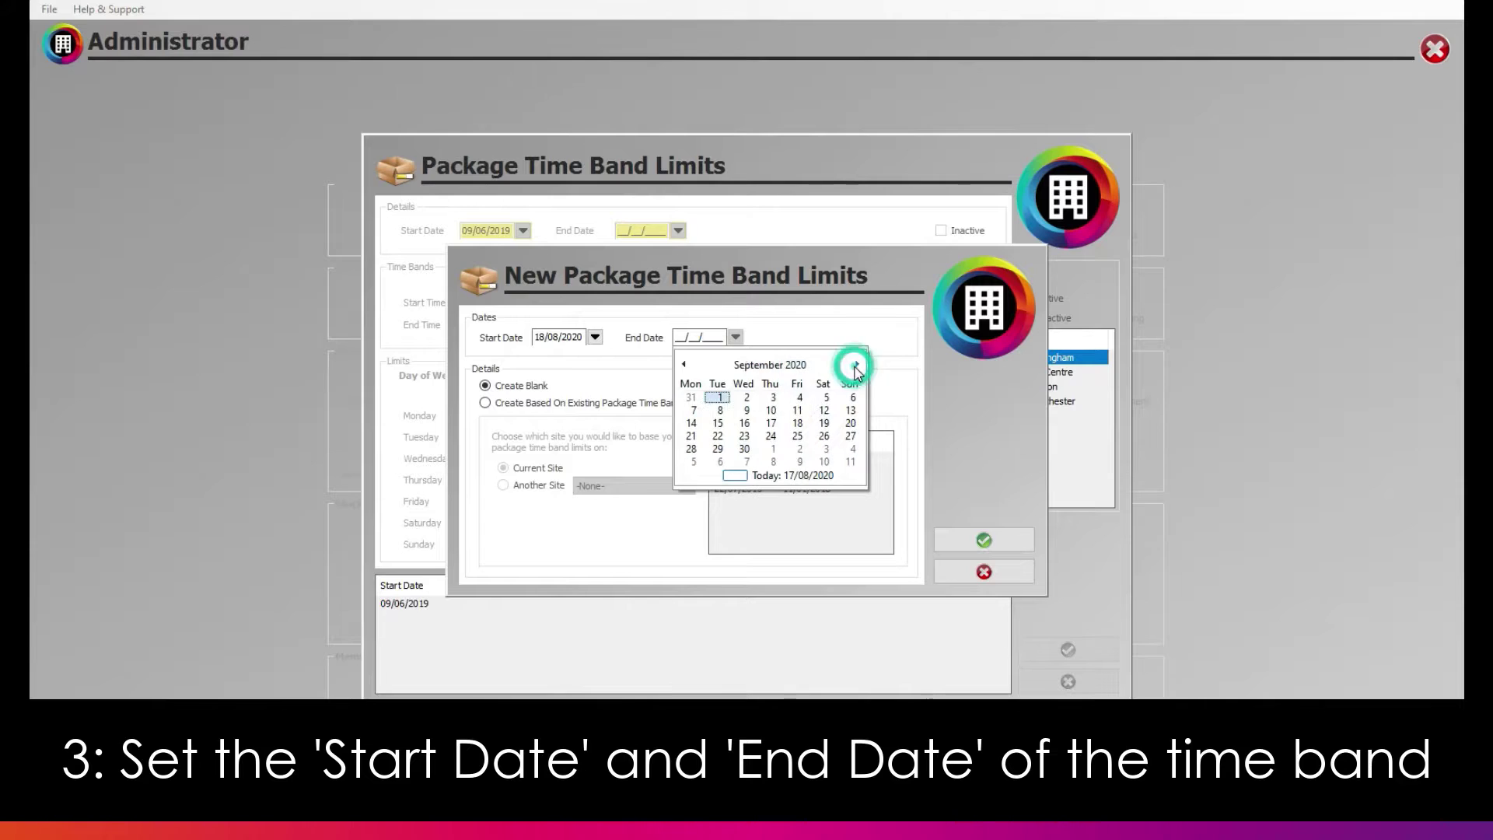
left_click(744, 435)
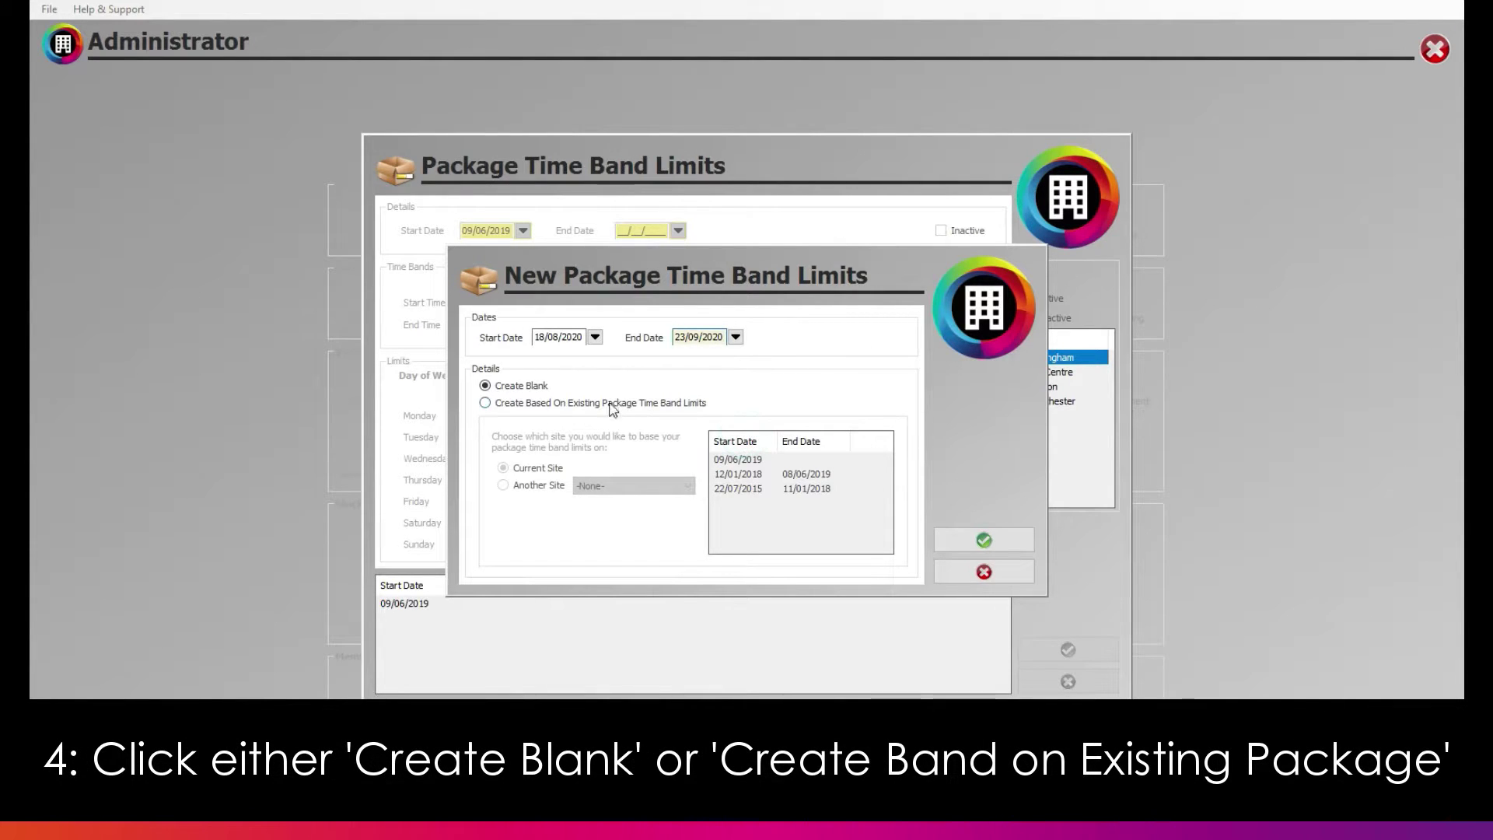
left_click(486, 403)
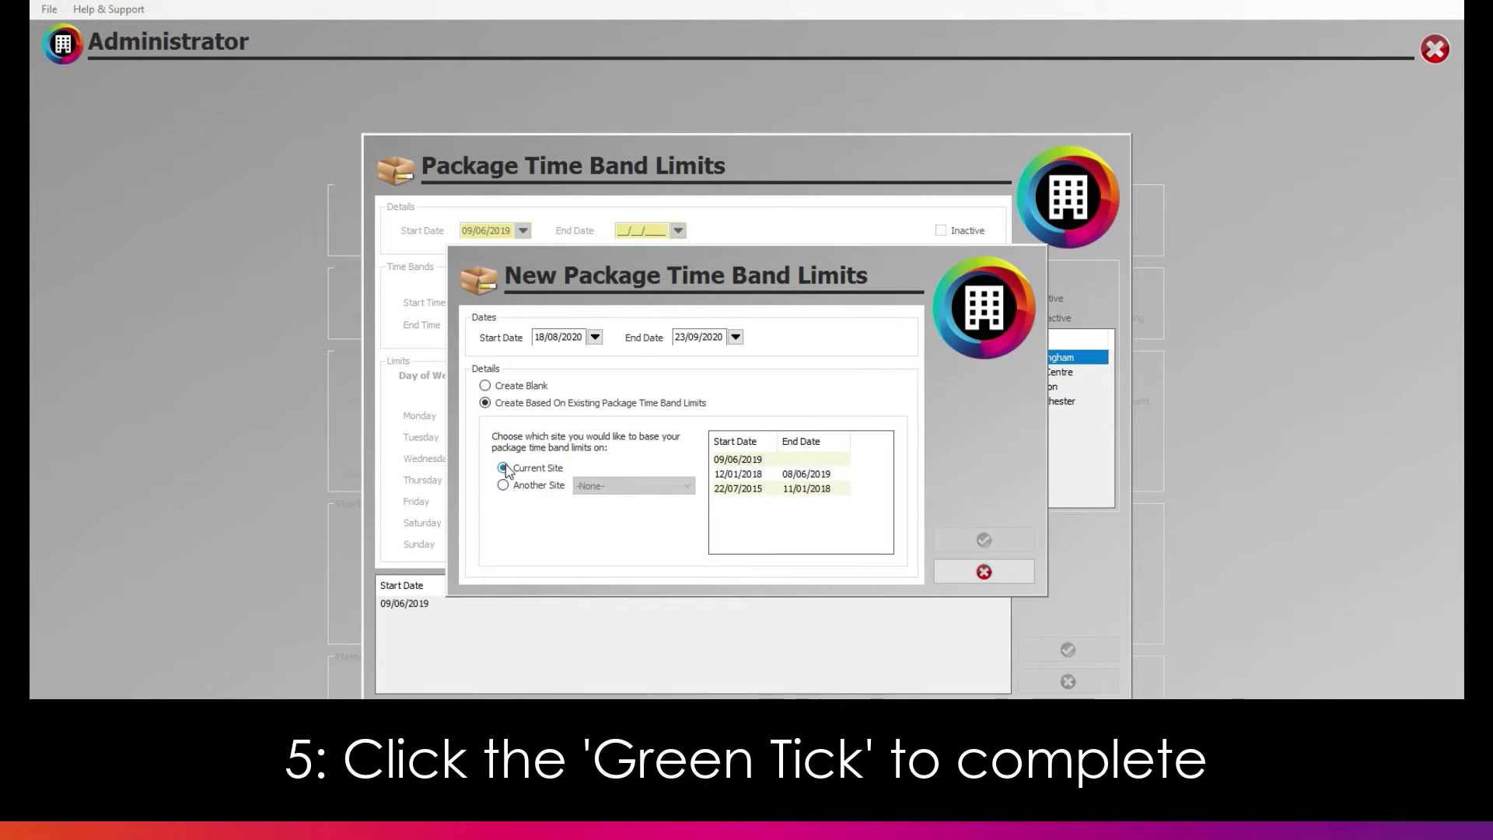
left_click(485, 385)
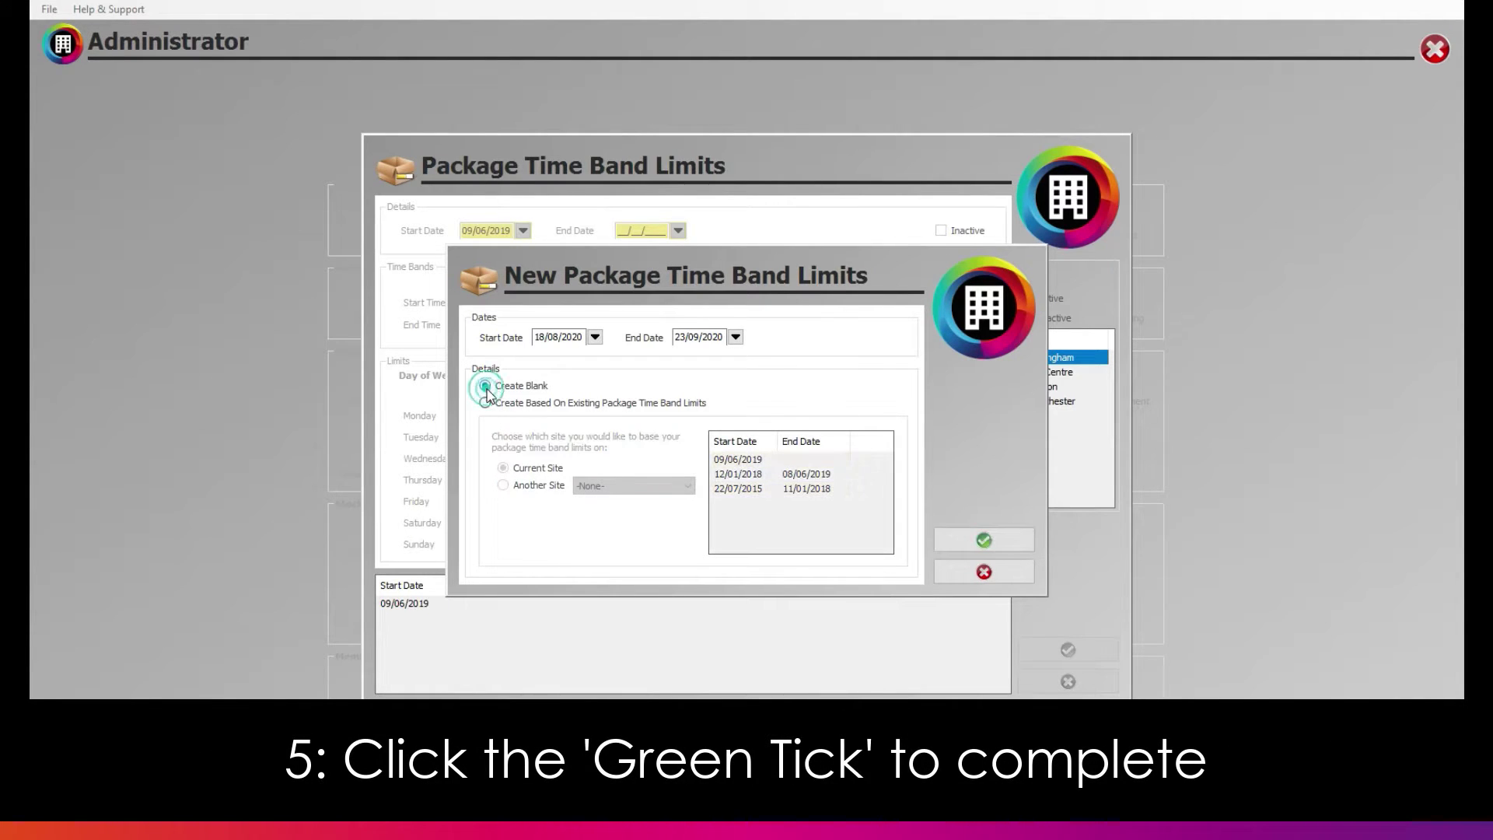
left_click(981, 540)
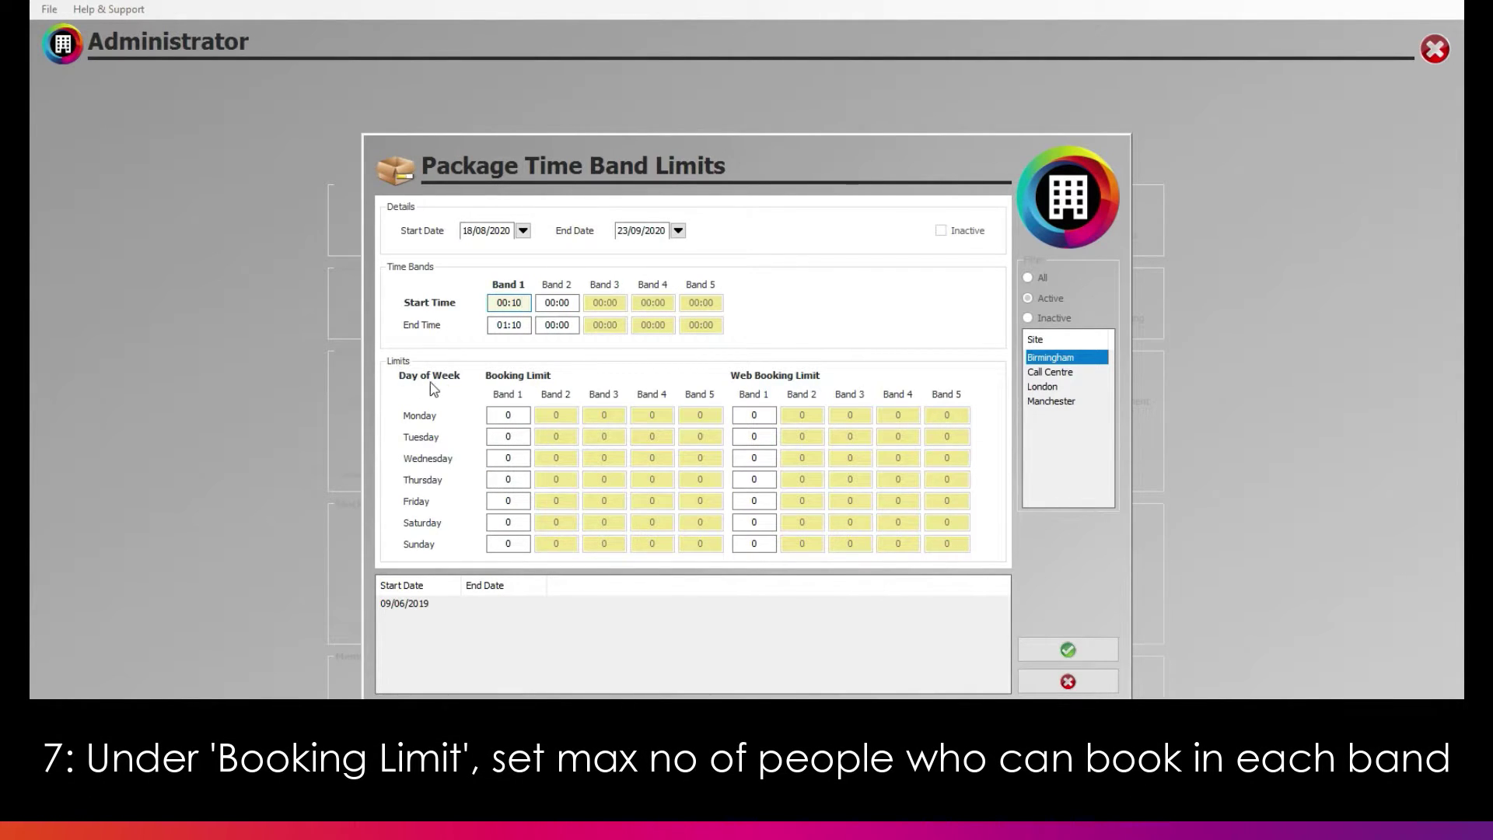
Step: Enter 20 as Monday Band 1's booking and web booking limits, then save the limits
left_click(508, 415)
type("2")
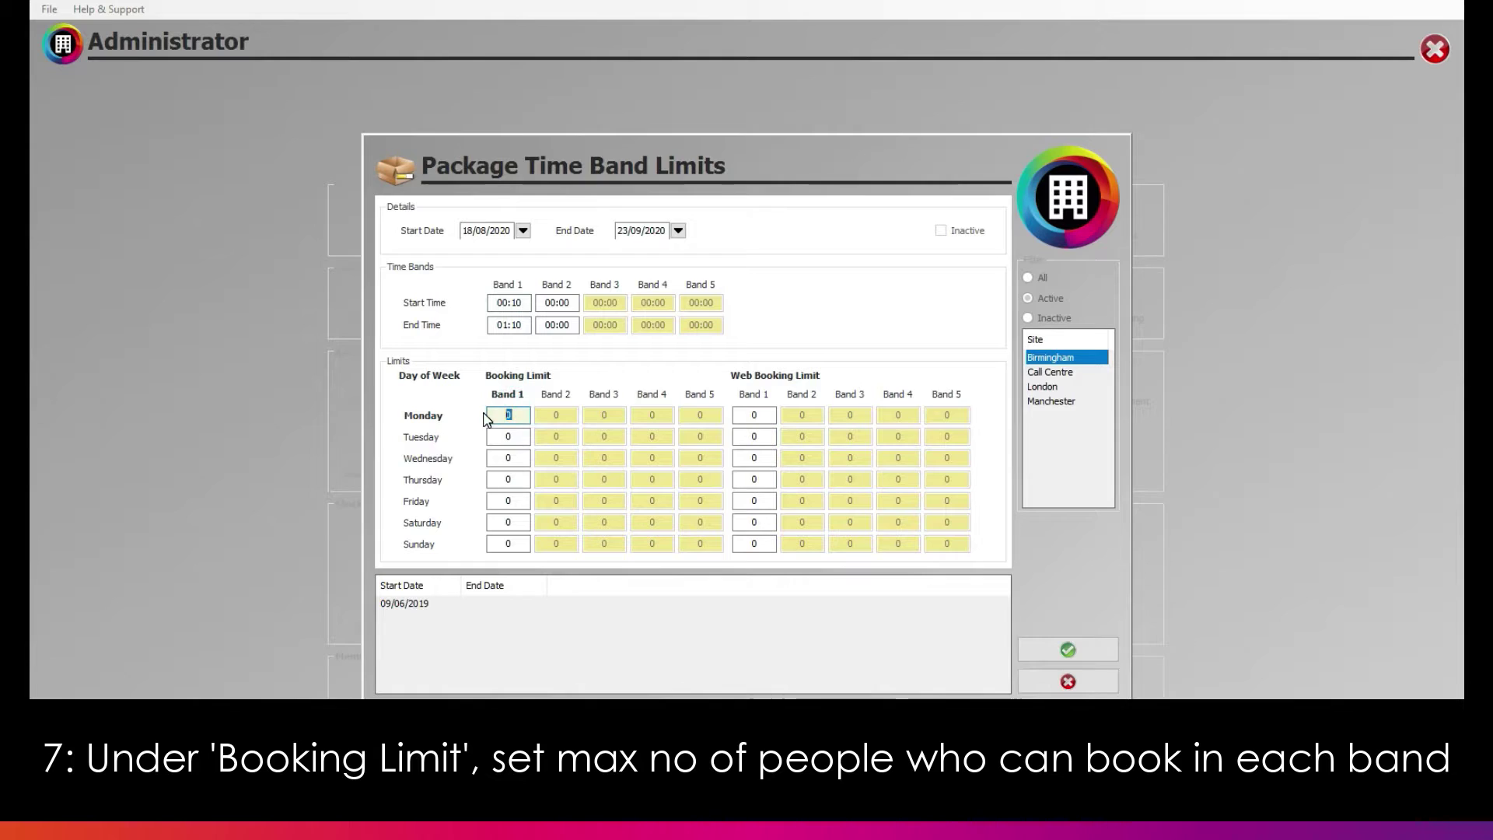
type("0")
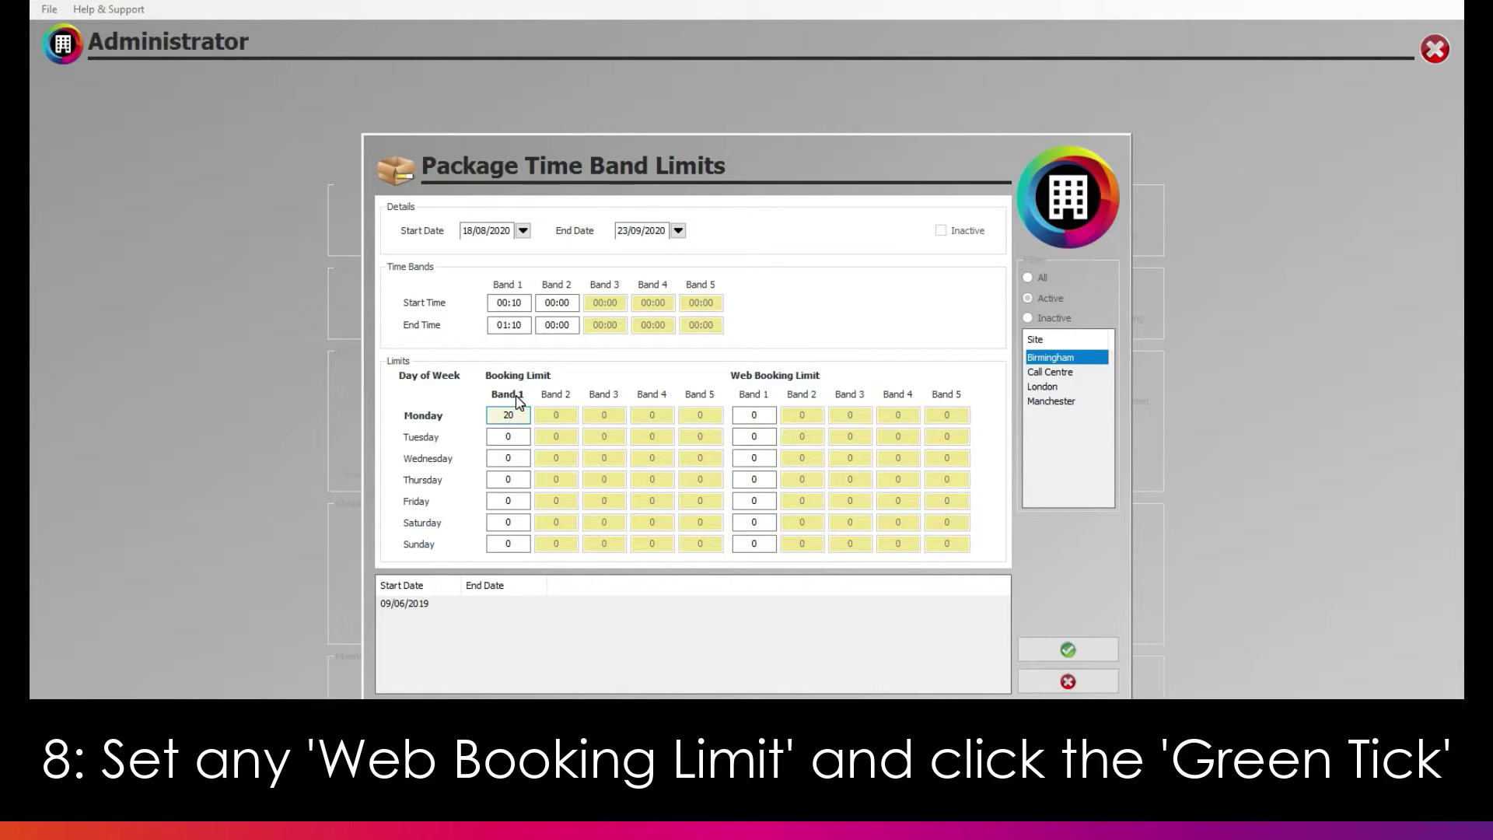
left_click(743, 413)
type("2")
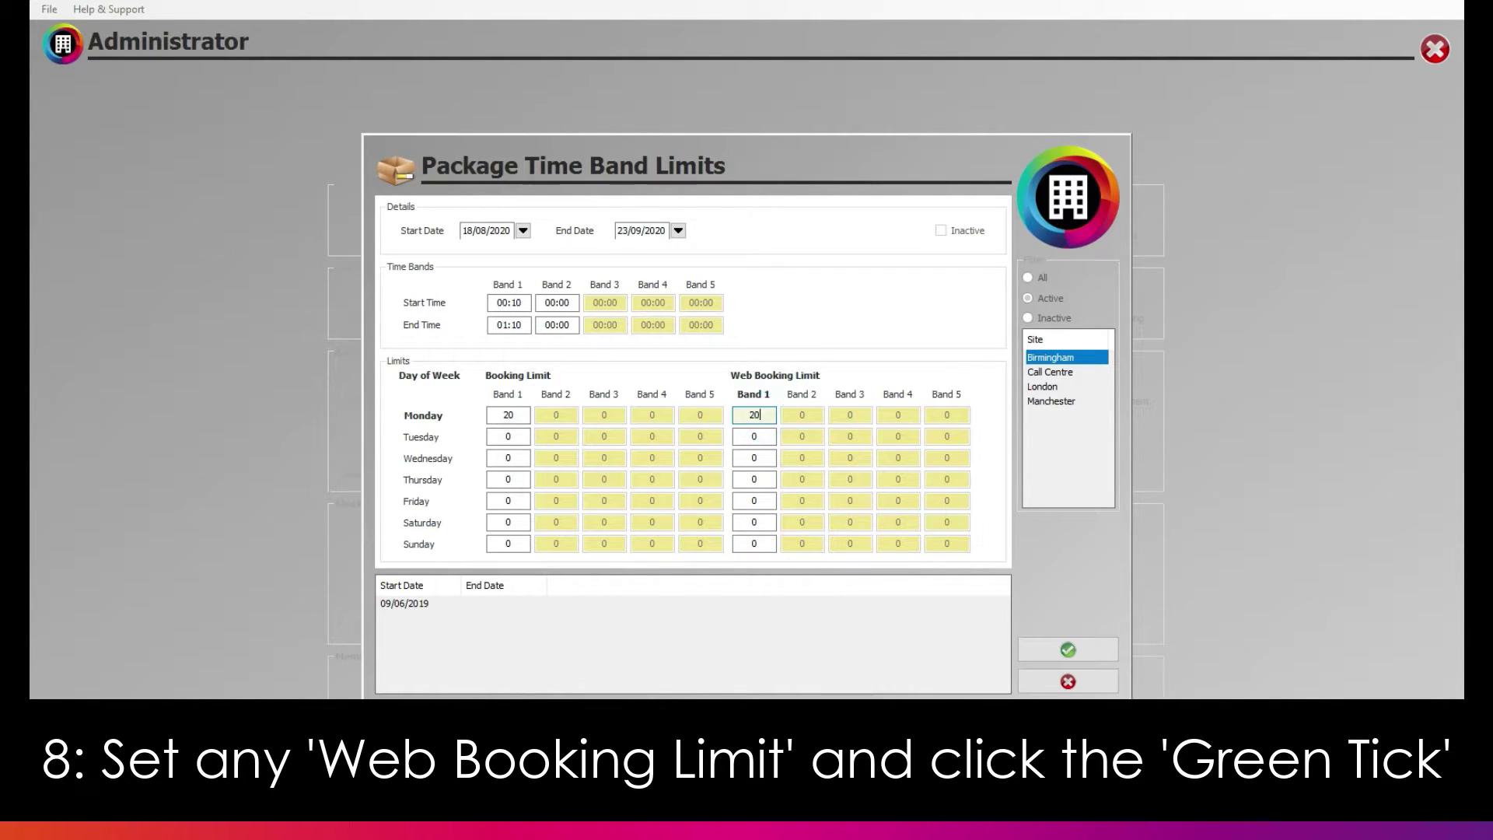
left_click(1065, 649)
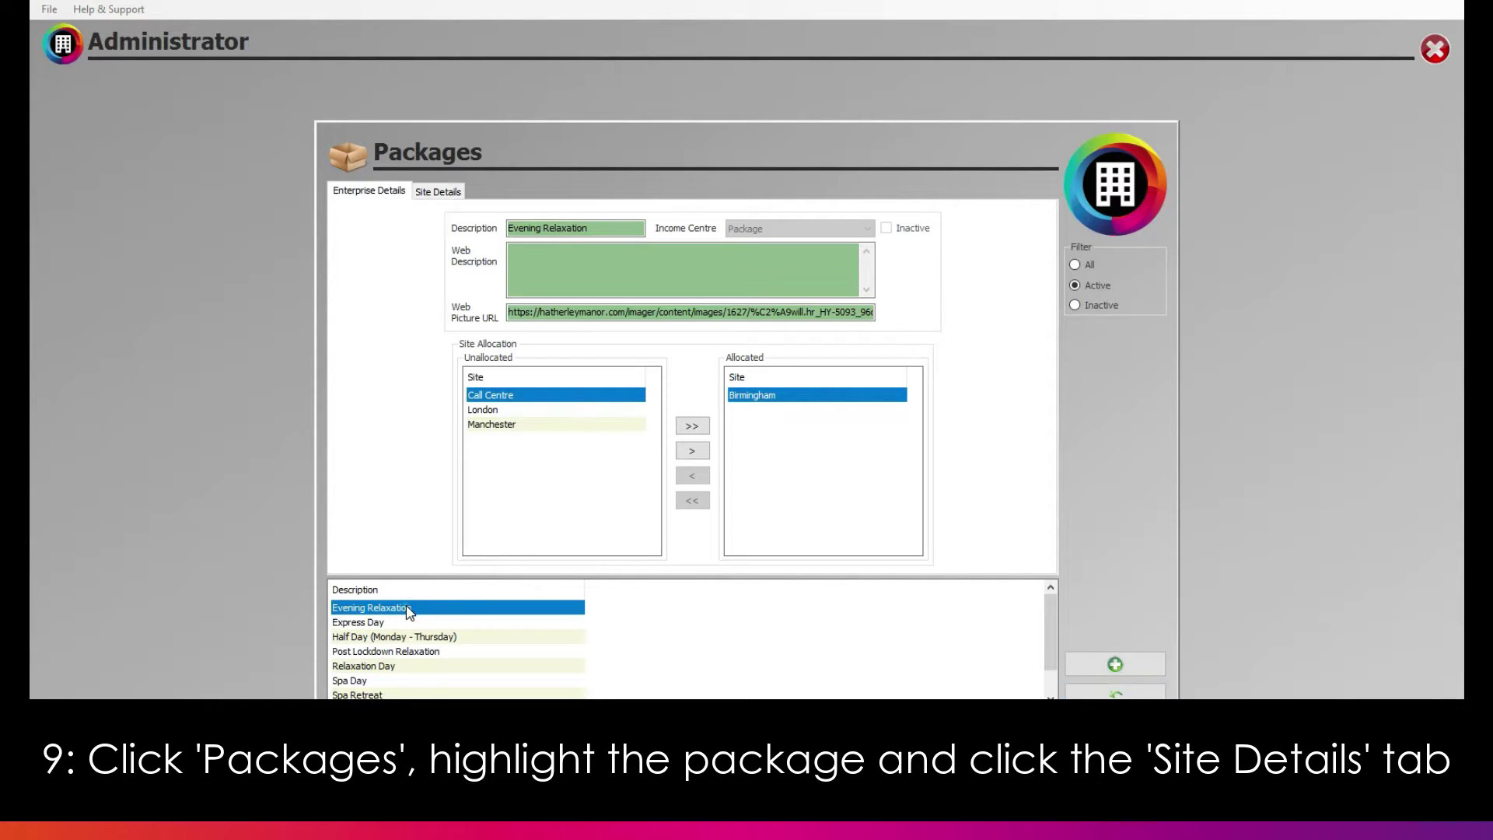
Step: Create a blank availability period for the Evening Relaxation package and enter 010 as Monday's booking limit
left_click(439, 193)
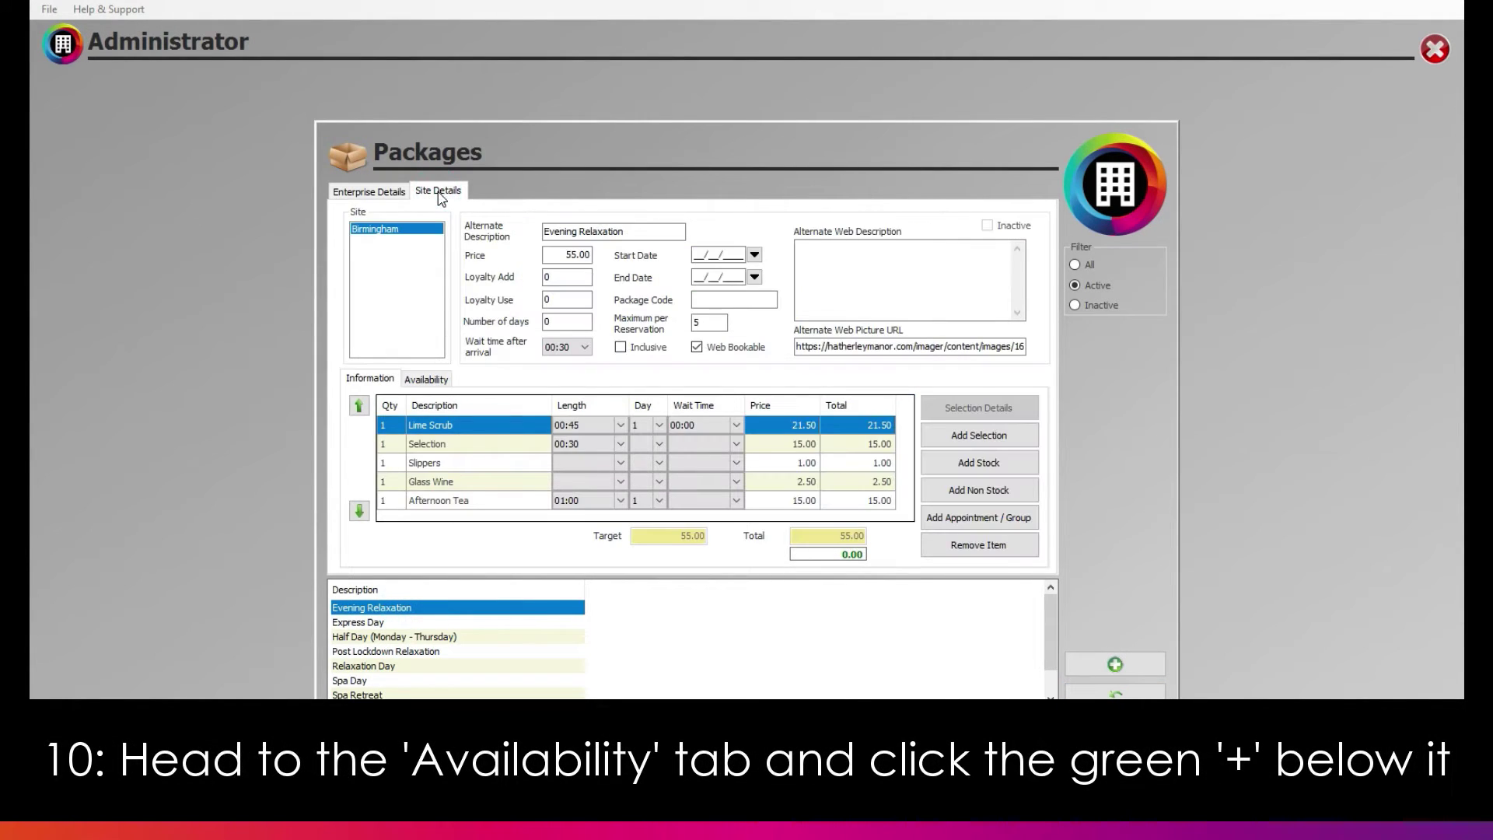
left_click(428, 380)
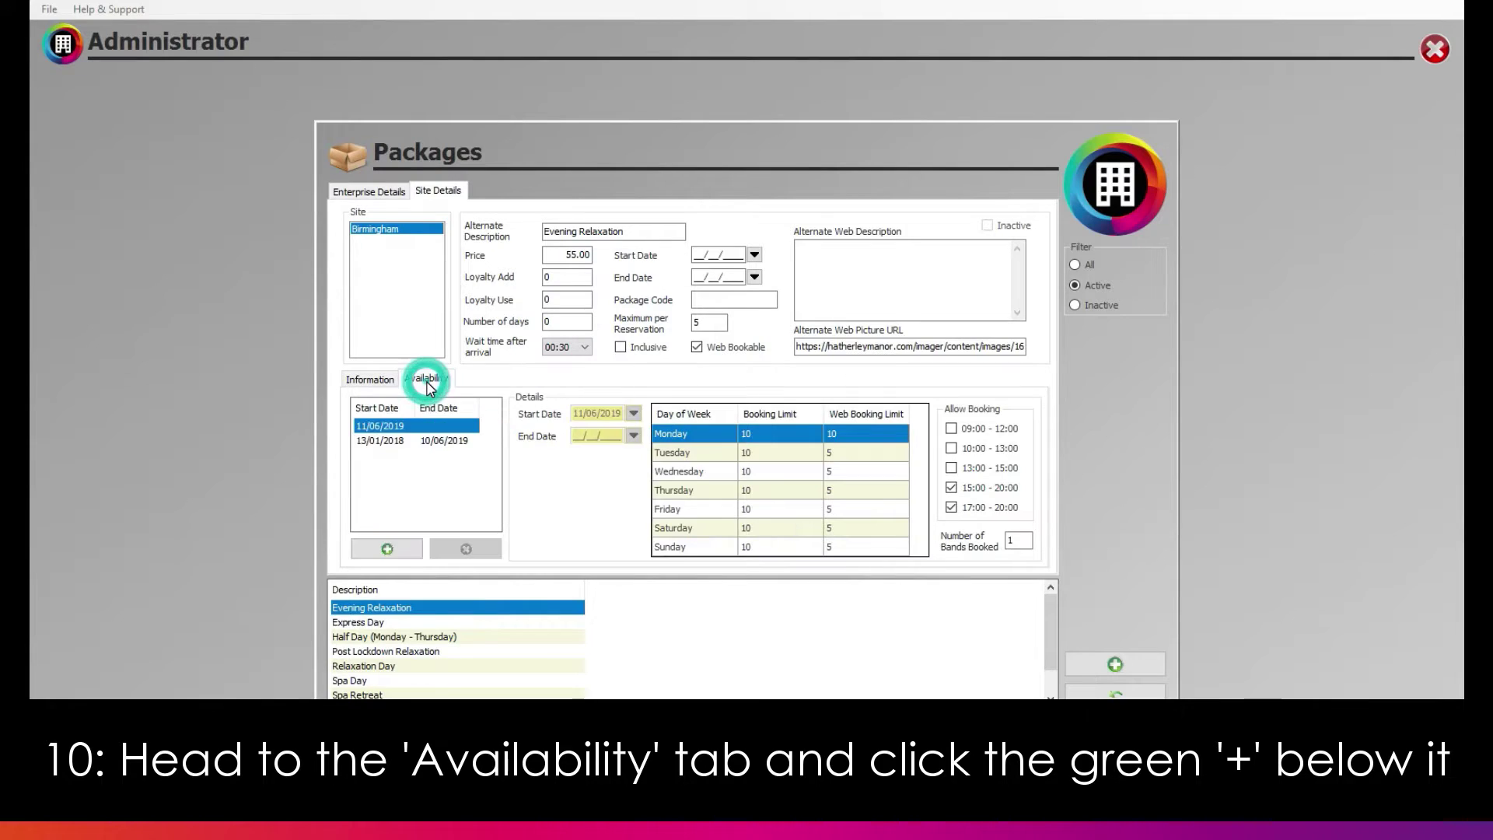
left_click(400, 554)
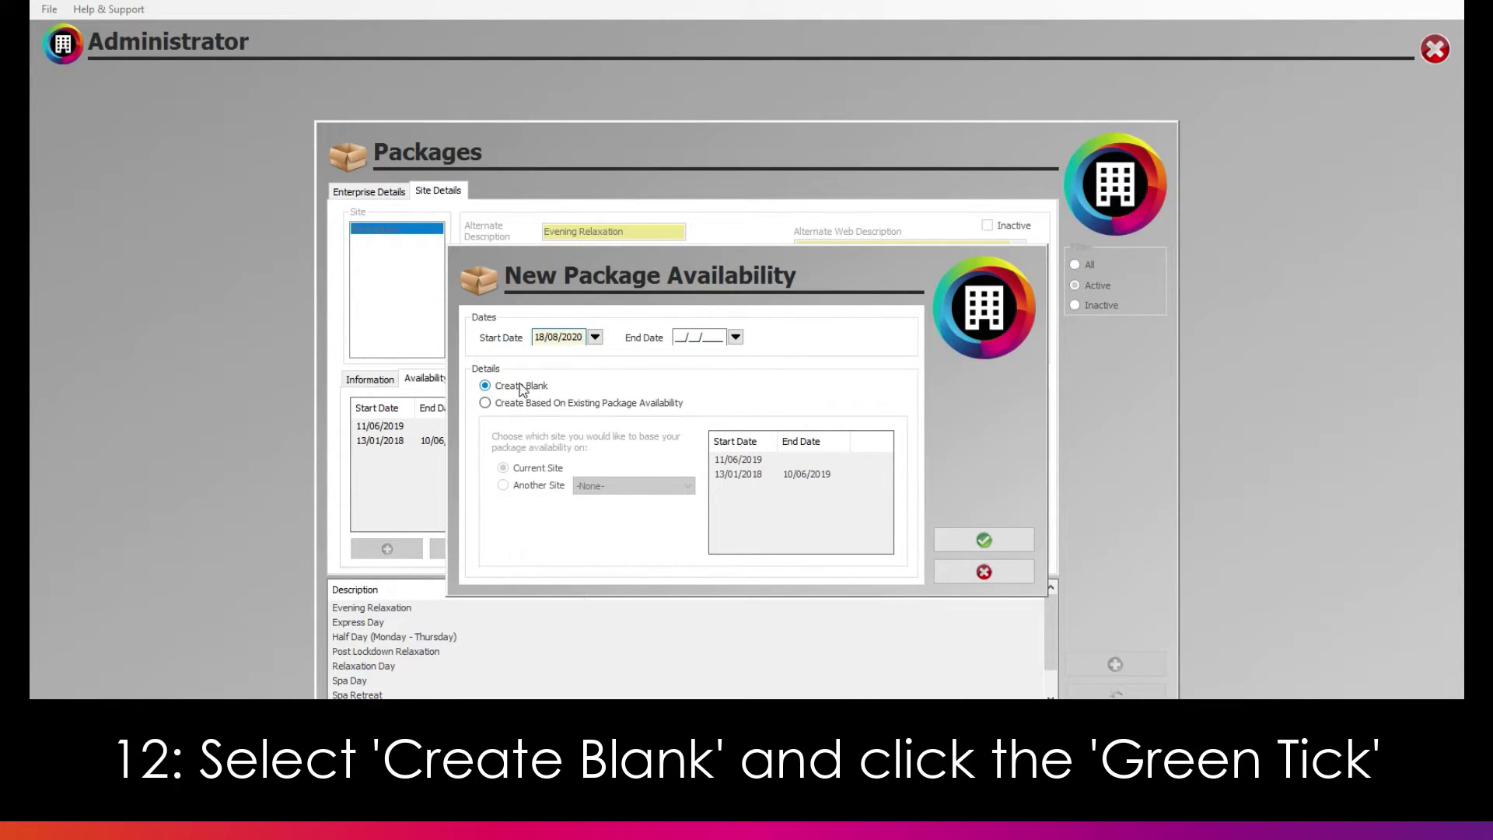
left_click(981, 539)
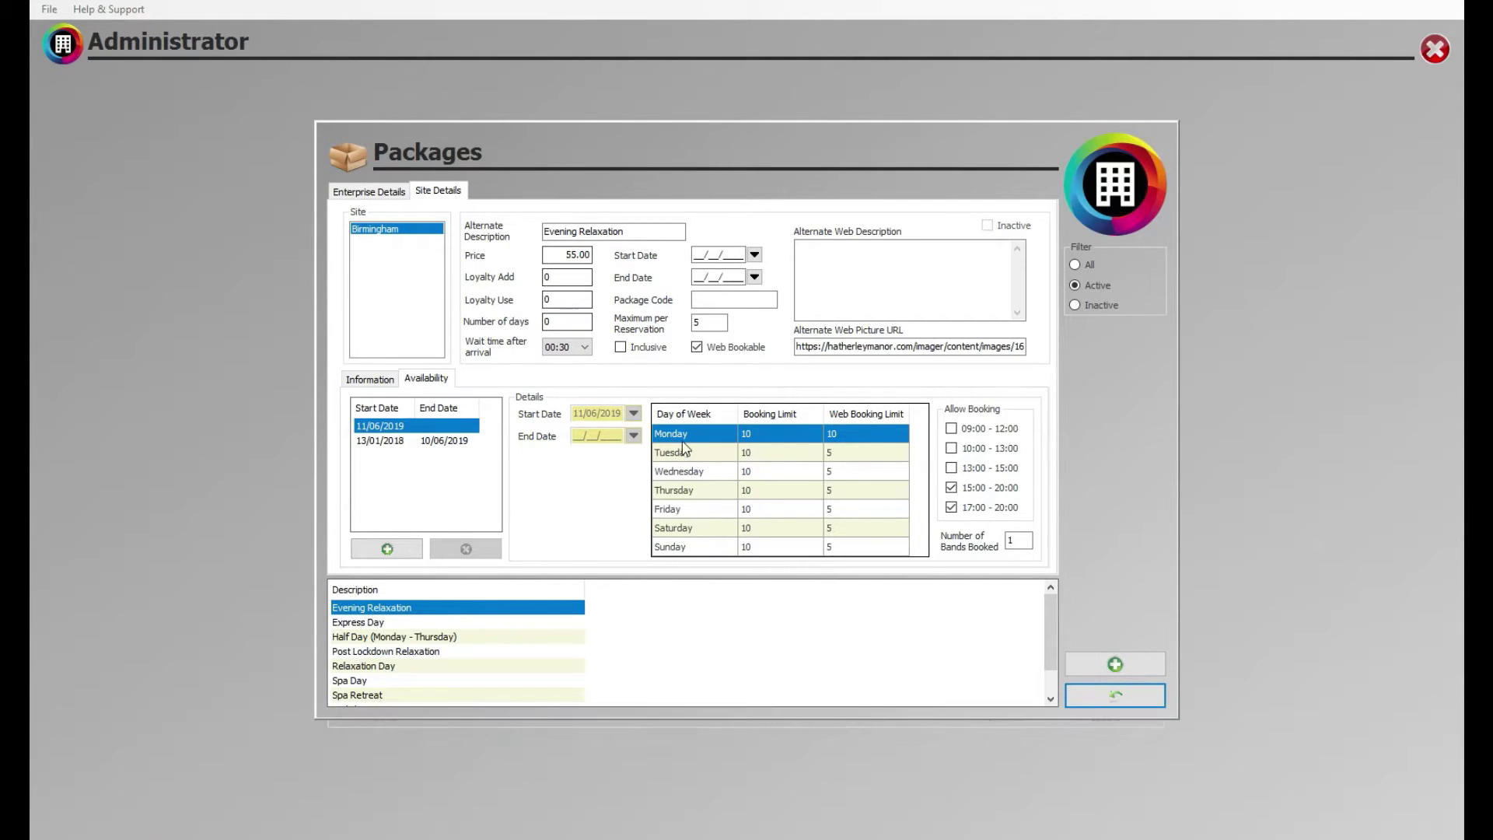
left_click(752, 433)
left_click_drag(752, 433, 724, 438)
type("010")
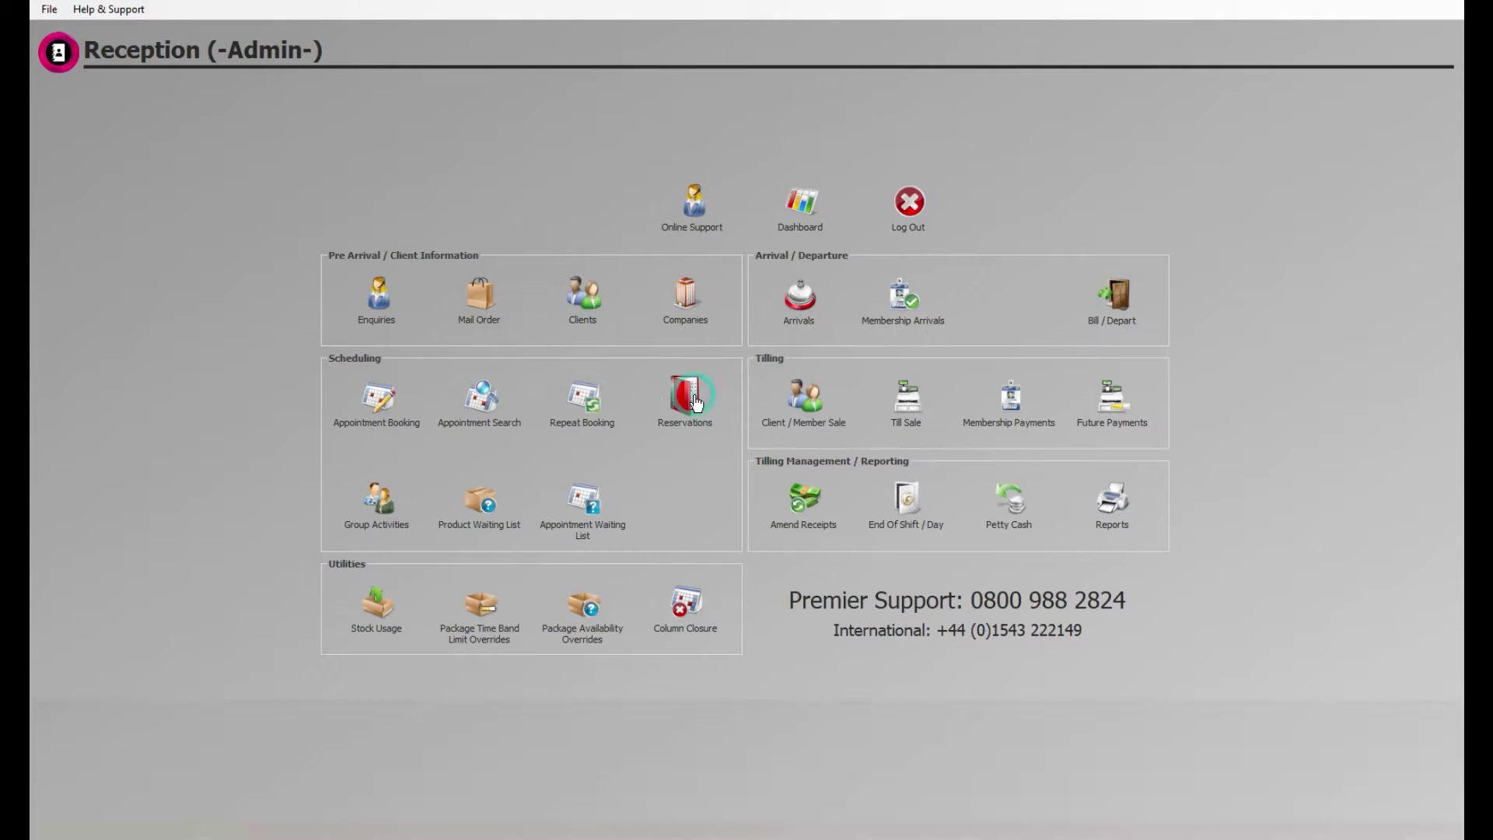
Step: Search reservations by the client's surname and, finding none, create a blank Birmingham reservation
left_click(683, 400)
left_click(308, 92)
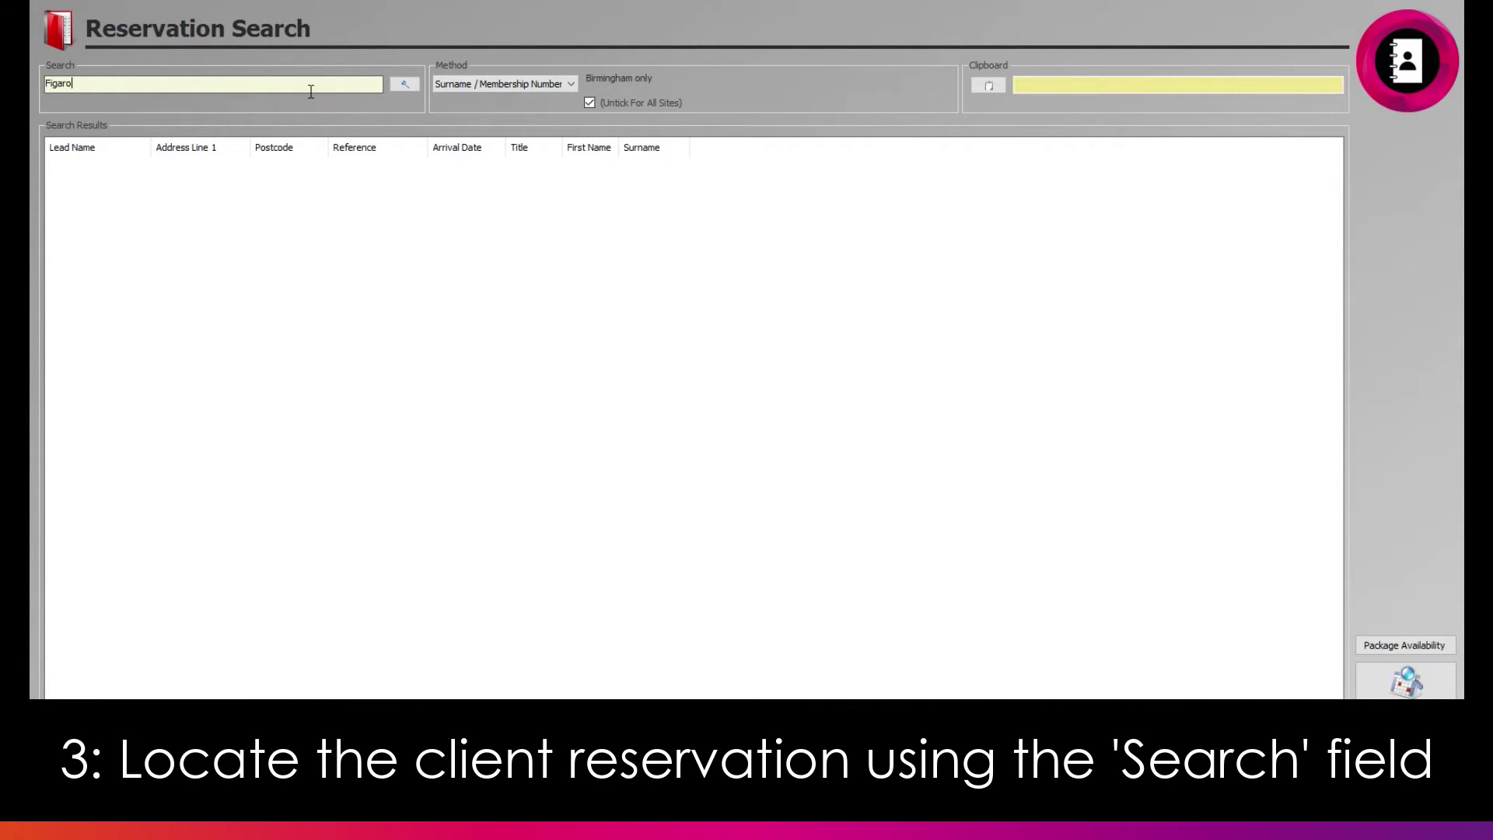
left_click(398, 87)
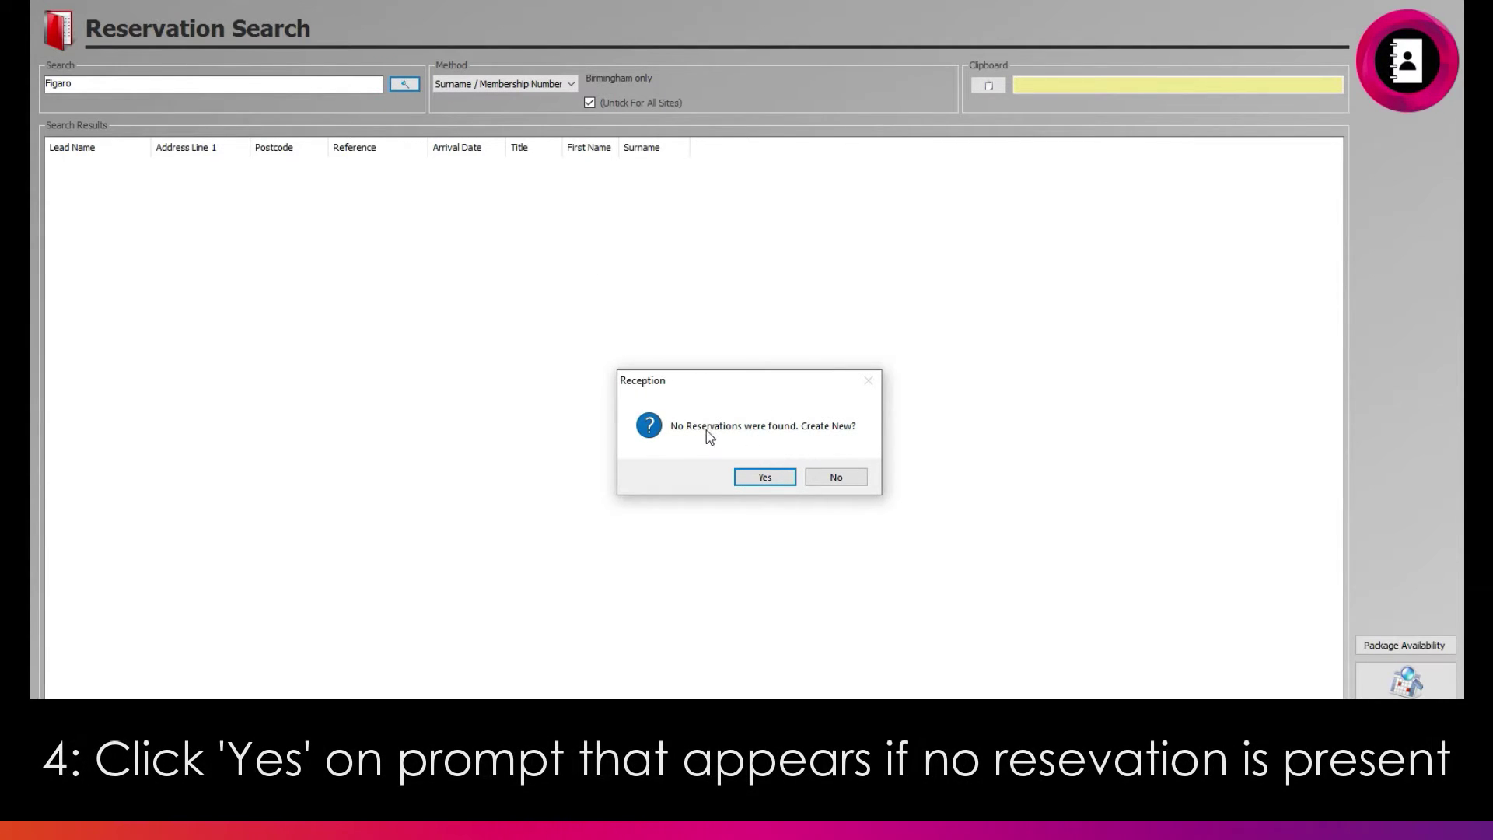
left_click(773, 481)
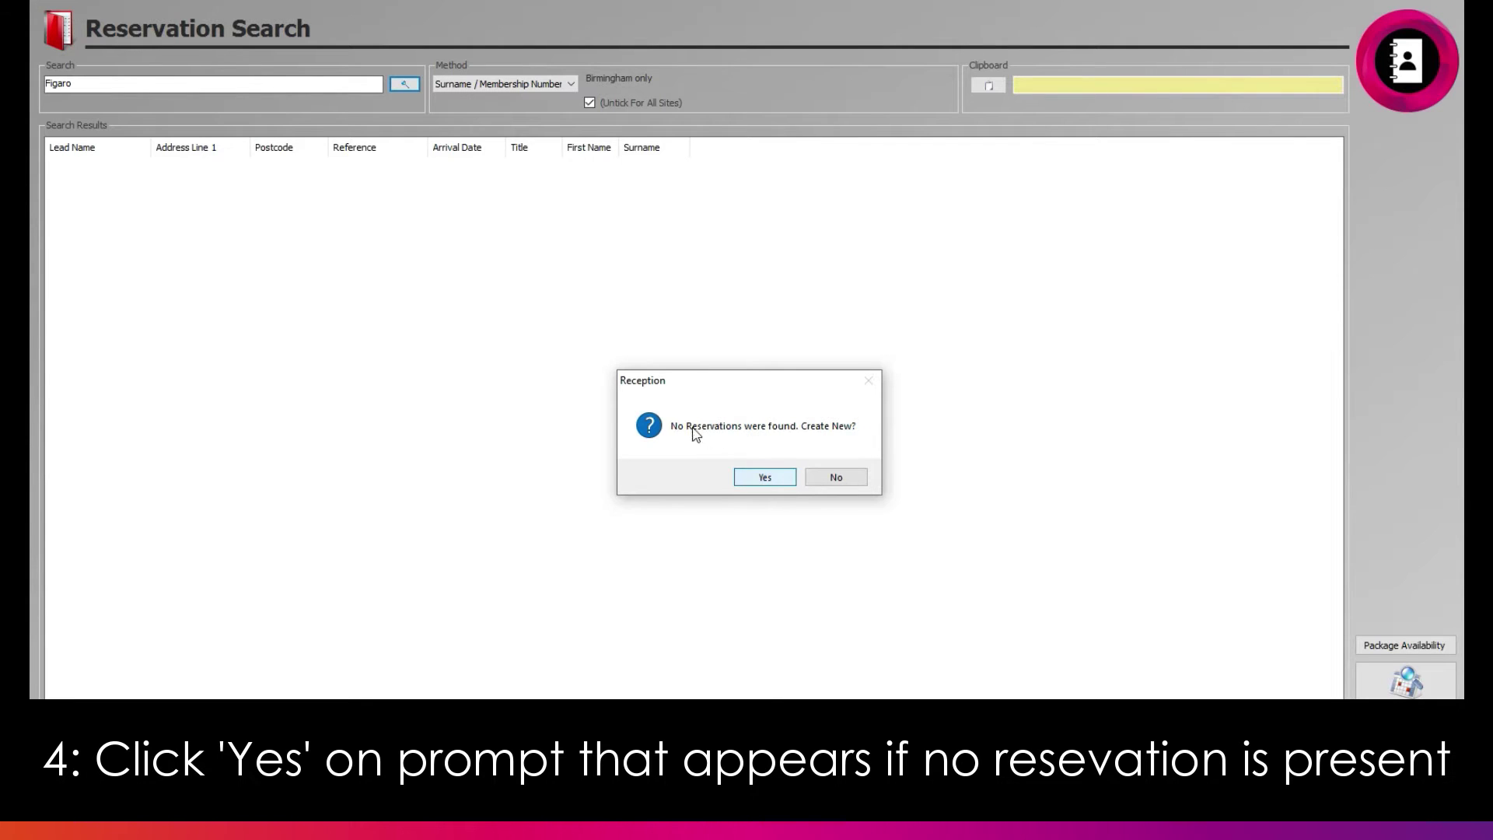
left_click(775, 479)
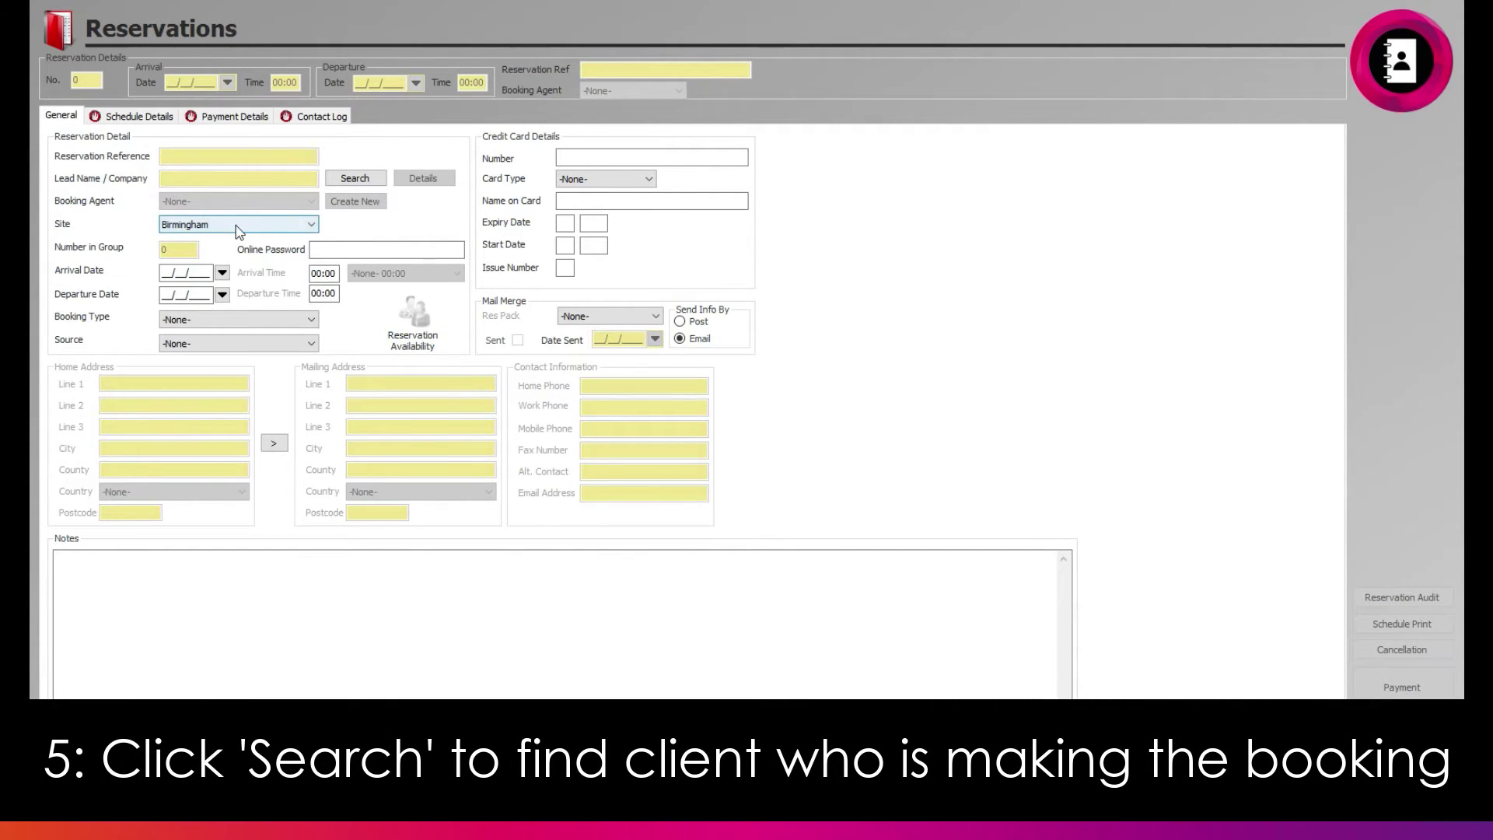
Step: Find the lead client by surname and set them as the reservation's lead name
left_click(359, 180)
type("Figaro")
left_click(405, 84)
double_click(119, 163)
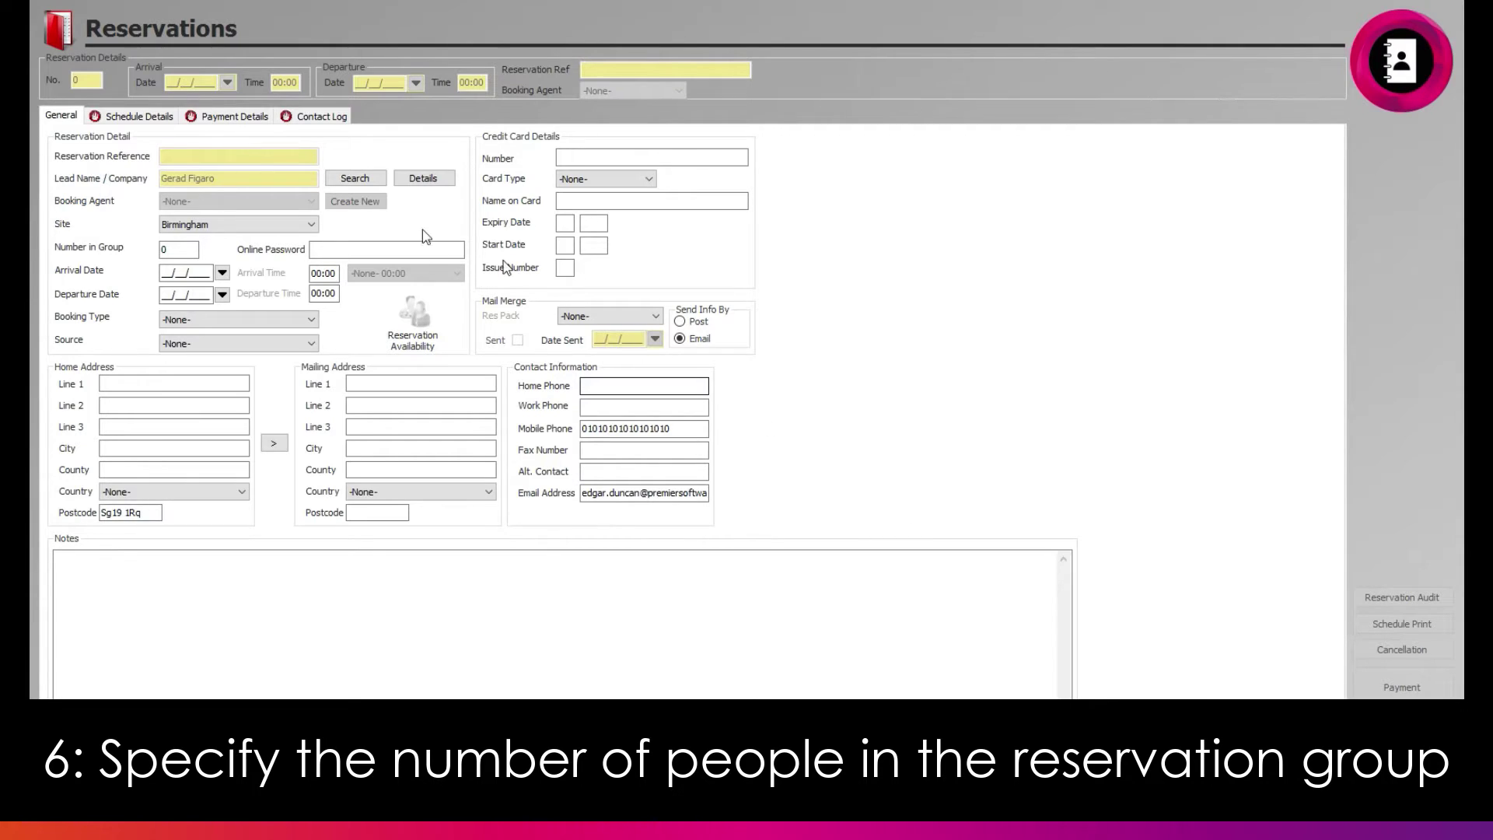
Step: Set the group size to 2 and the arrival date to 29/08/2020
left_click(175, 250)
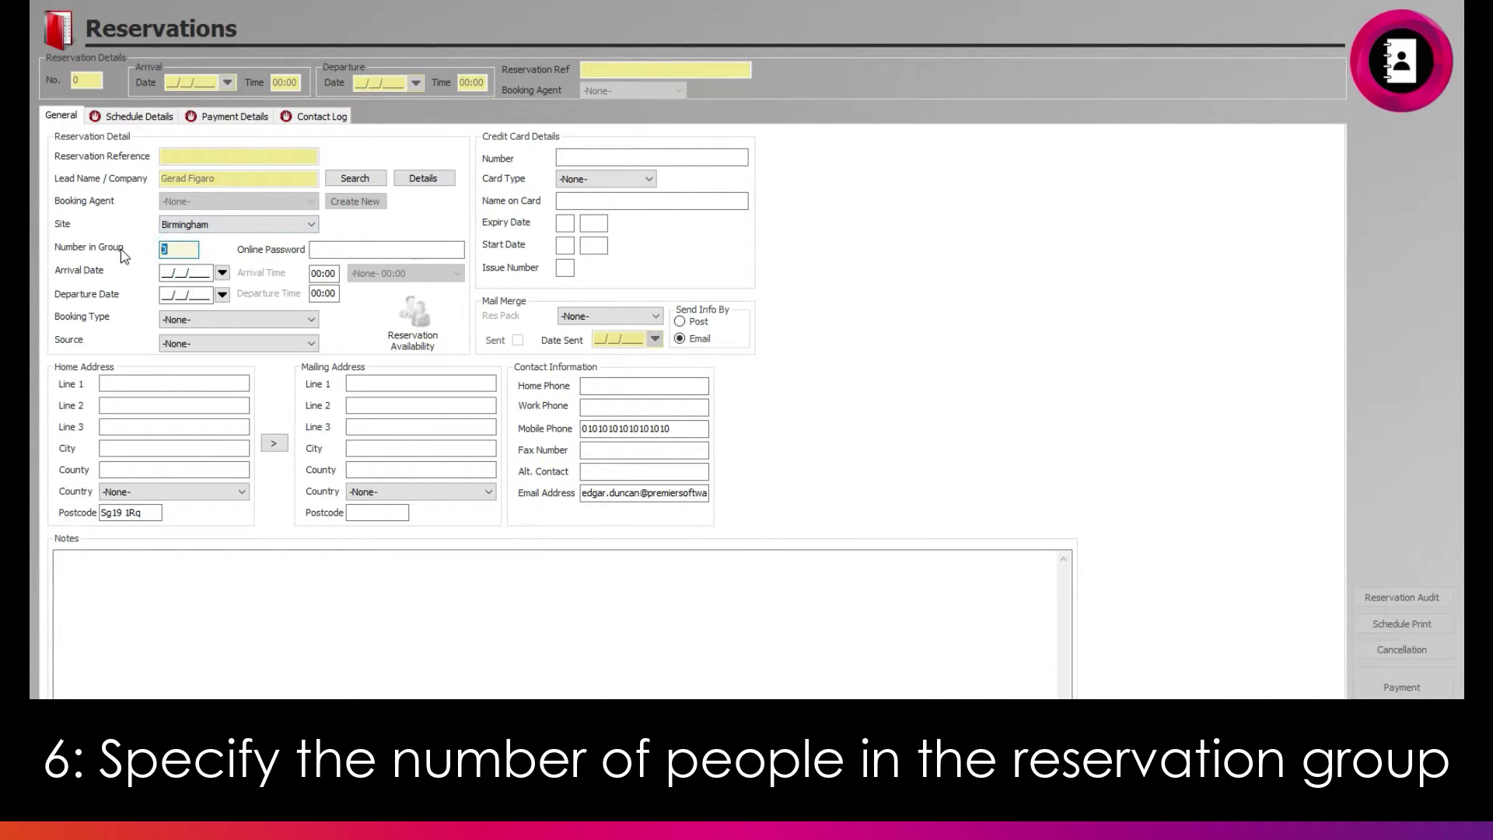
type("2")
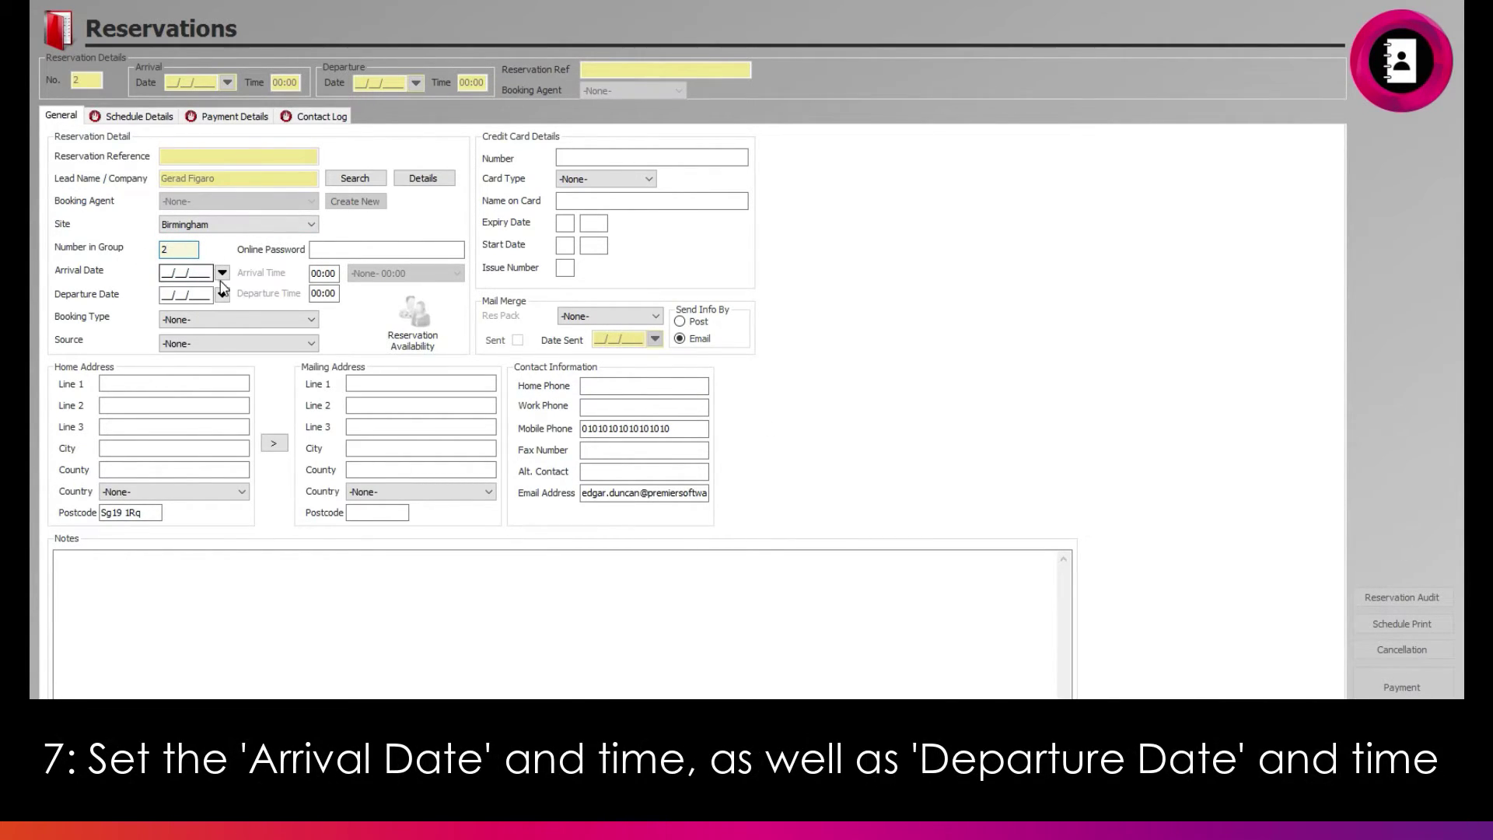
left_click(223, 272)
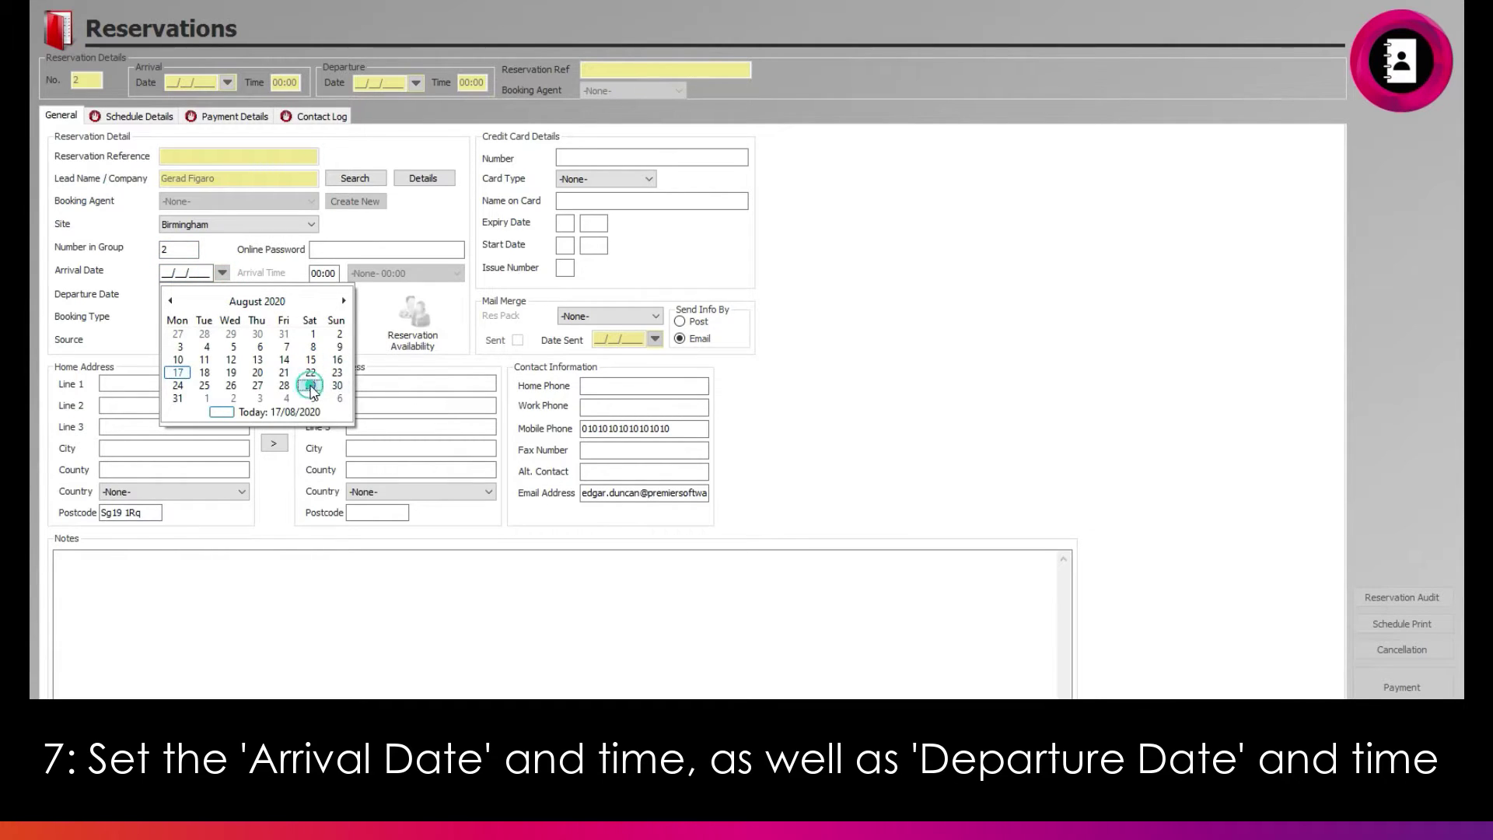
left_click(310, 385)
Step: Set arrival at 10:00 and departure at 17:00, keeping the booking type unchanged
left_click(315, 272)
type("10")
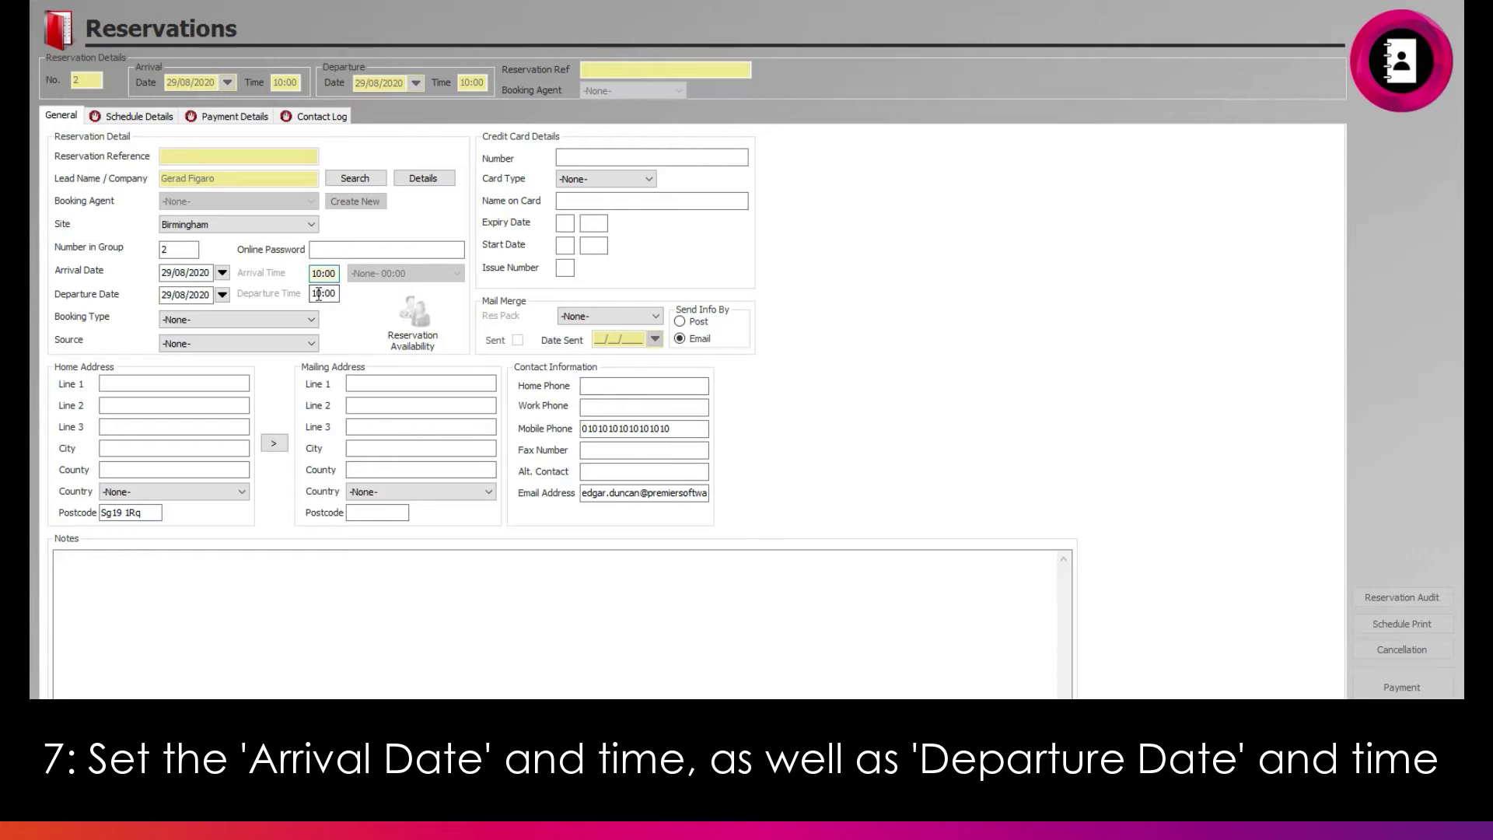
left_click(311, 293)
type("17")
left_click(311, 320)
left_click(346, 318)
left_click(308, 343)
Step: Choose source E-mail and the Day Package res pack, then save to get the reference number
left_click(241, 367)
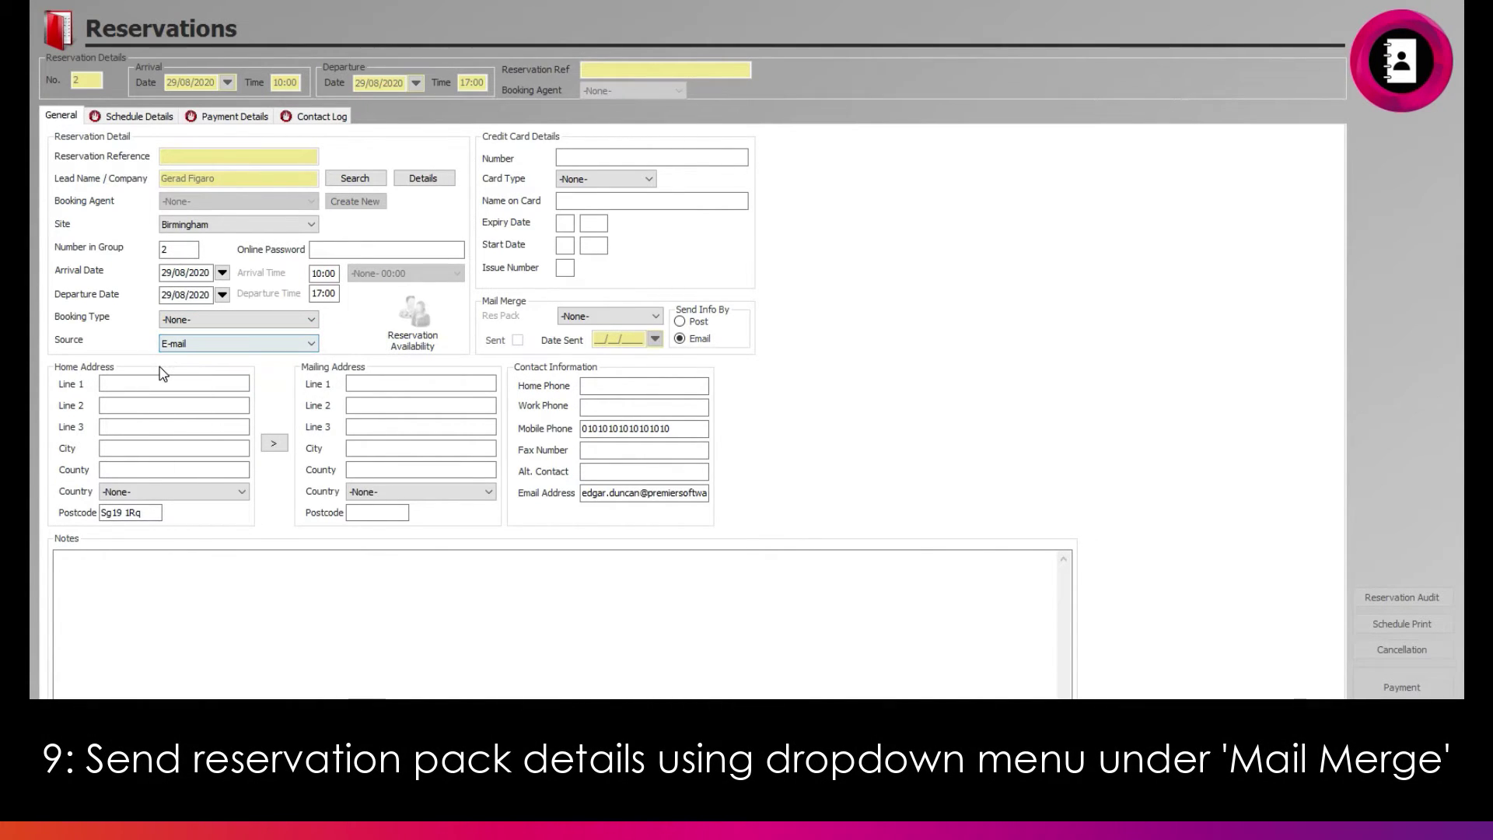
left_click(640, 319)
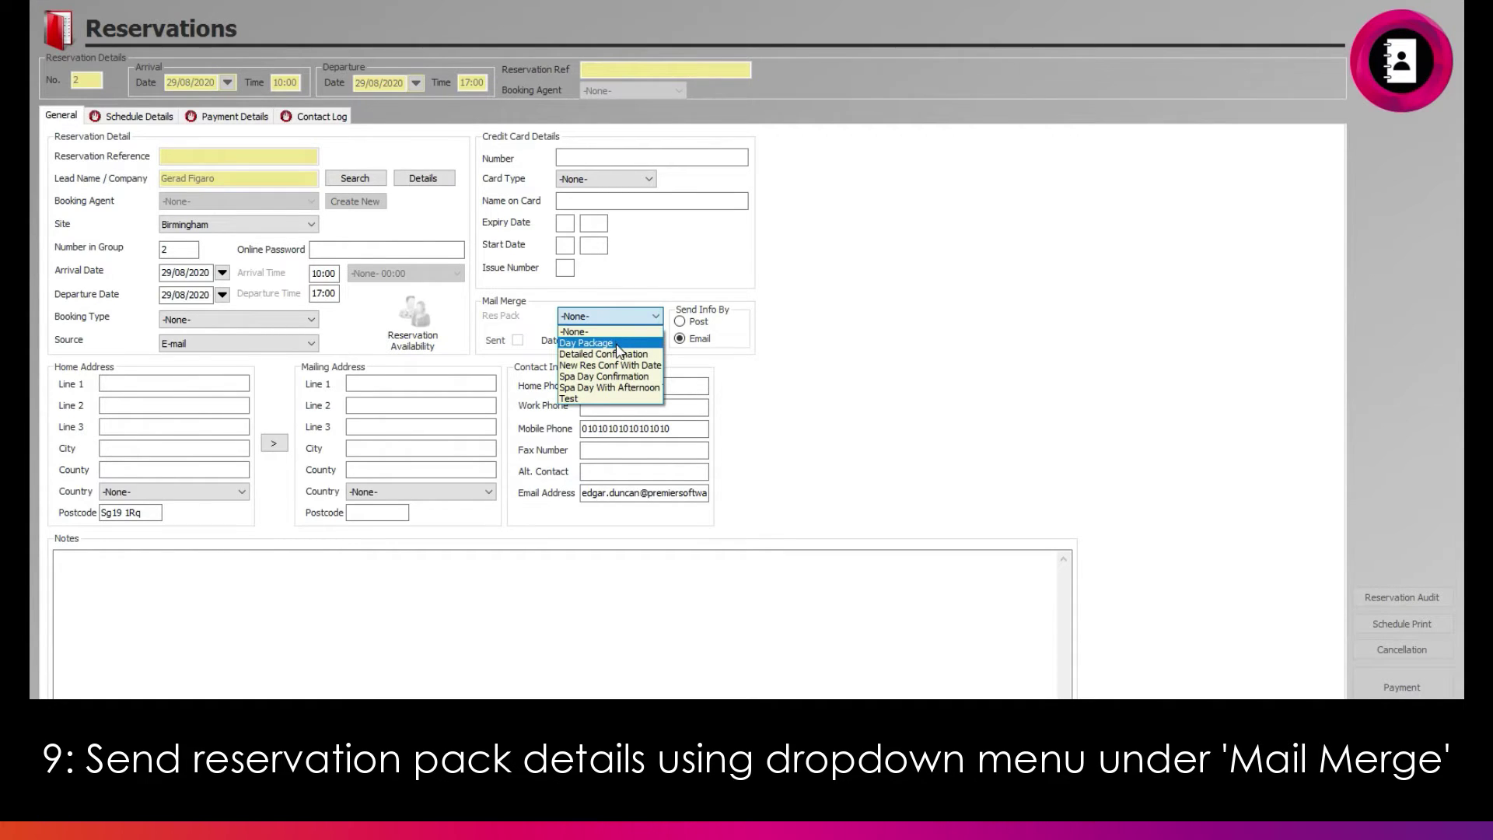
left_click(604, 343)
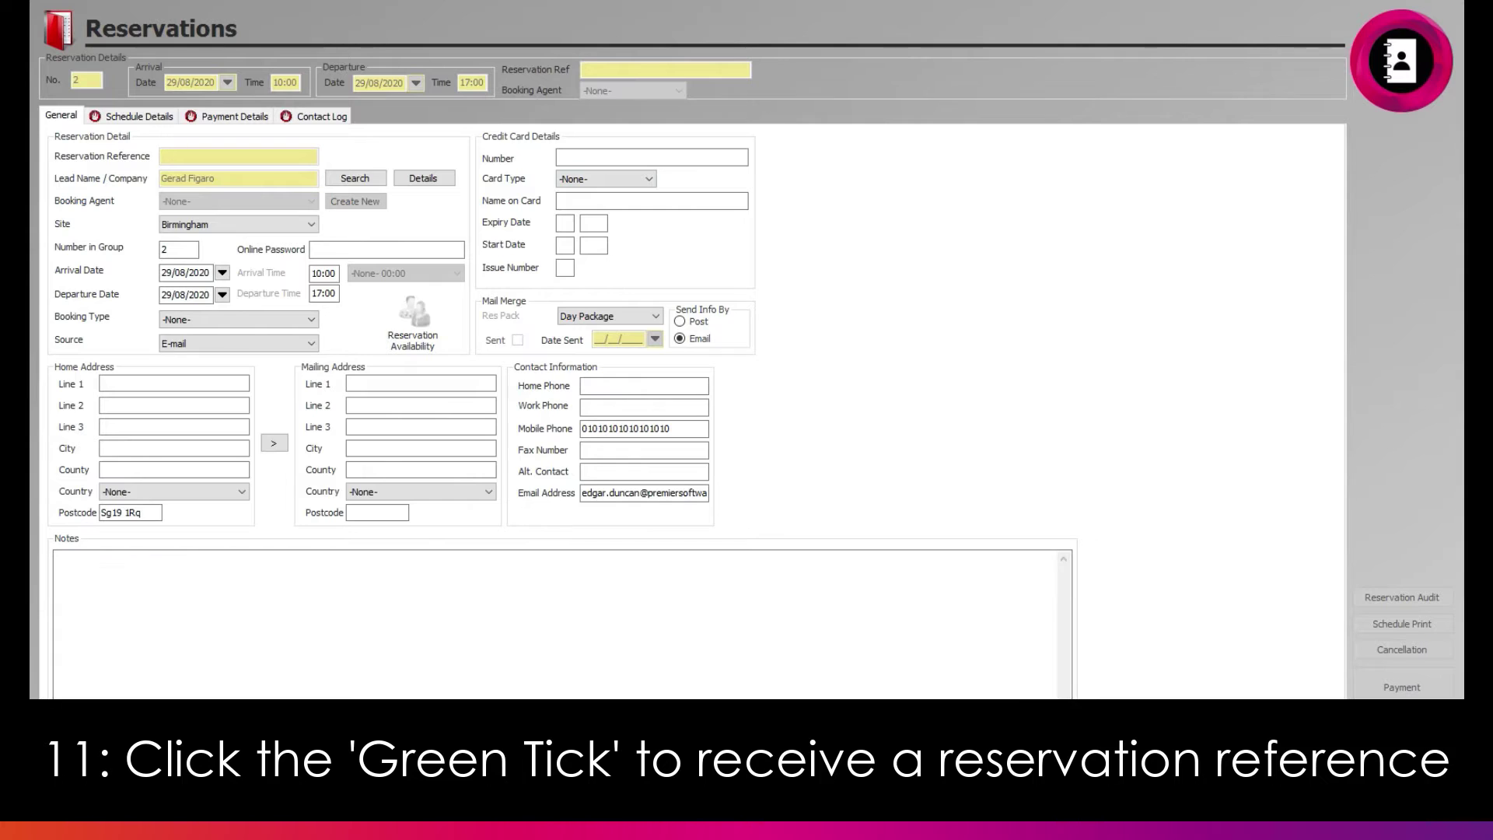
left_click(1400, 781)
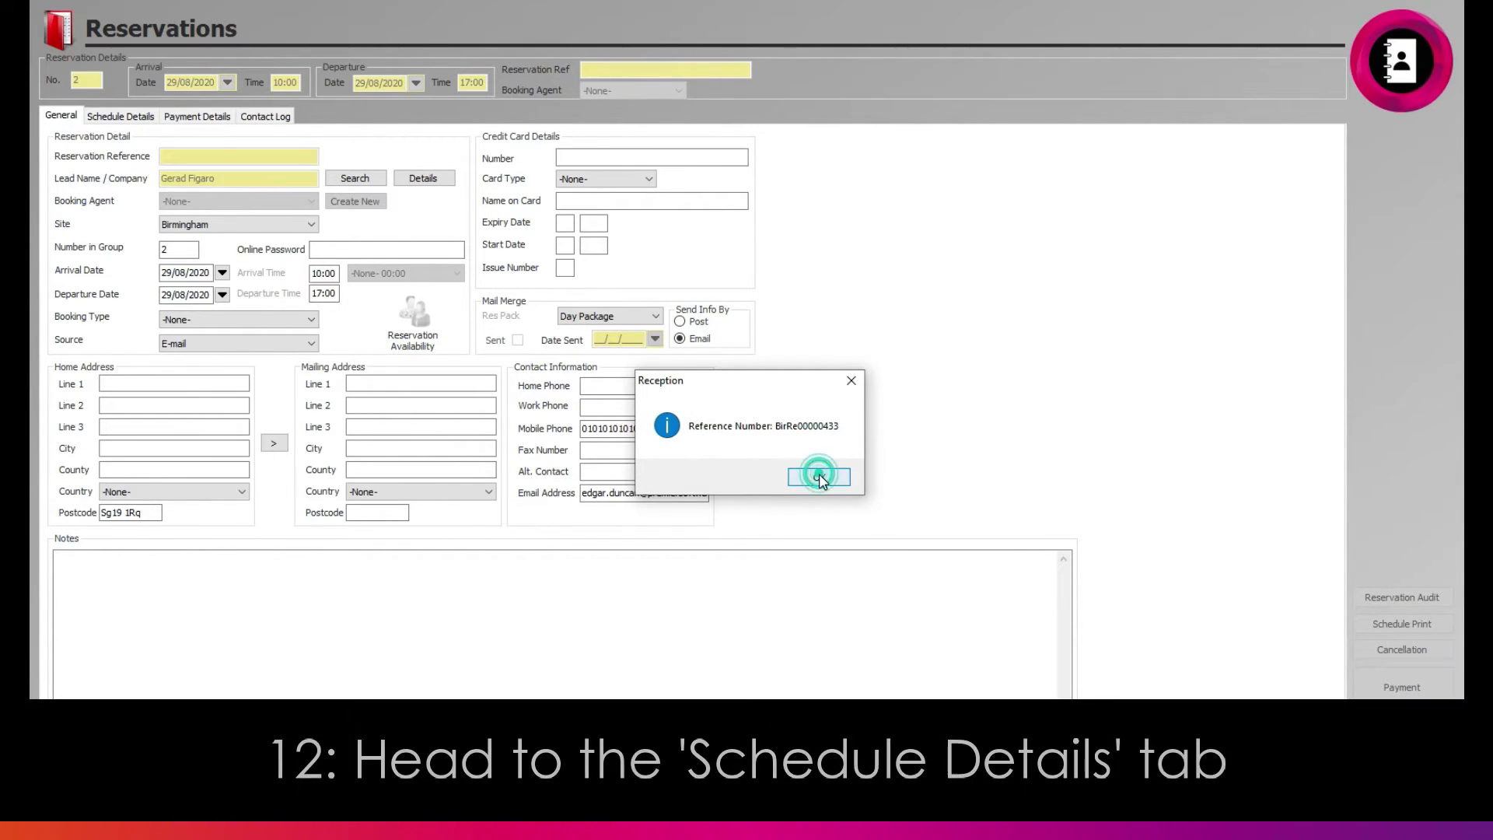
left_click(821, 477)
Step: In schedule details, identify the top Unknown client row as the lead client
left_click(124, 118)
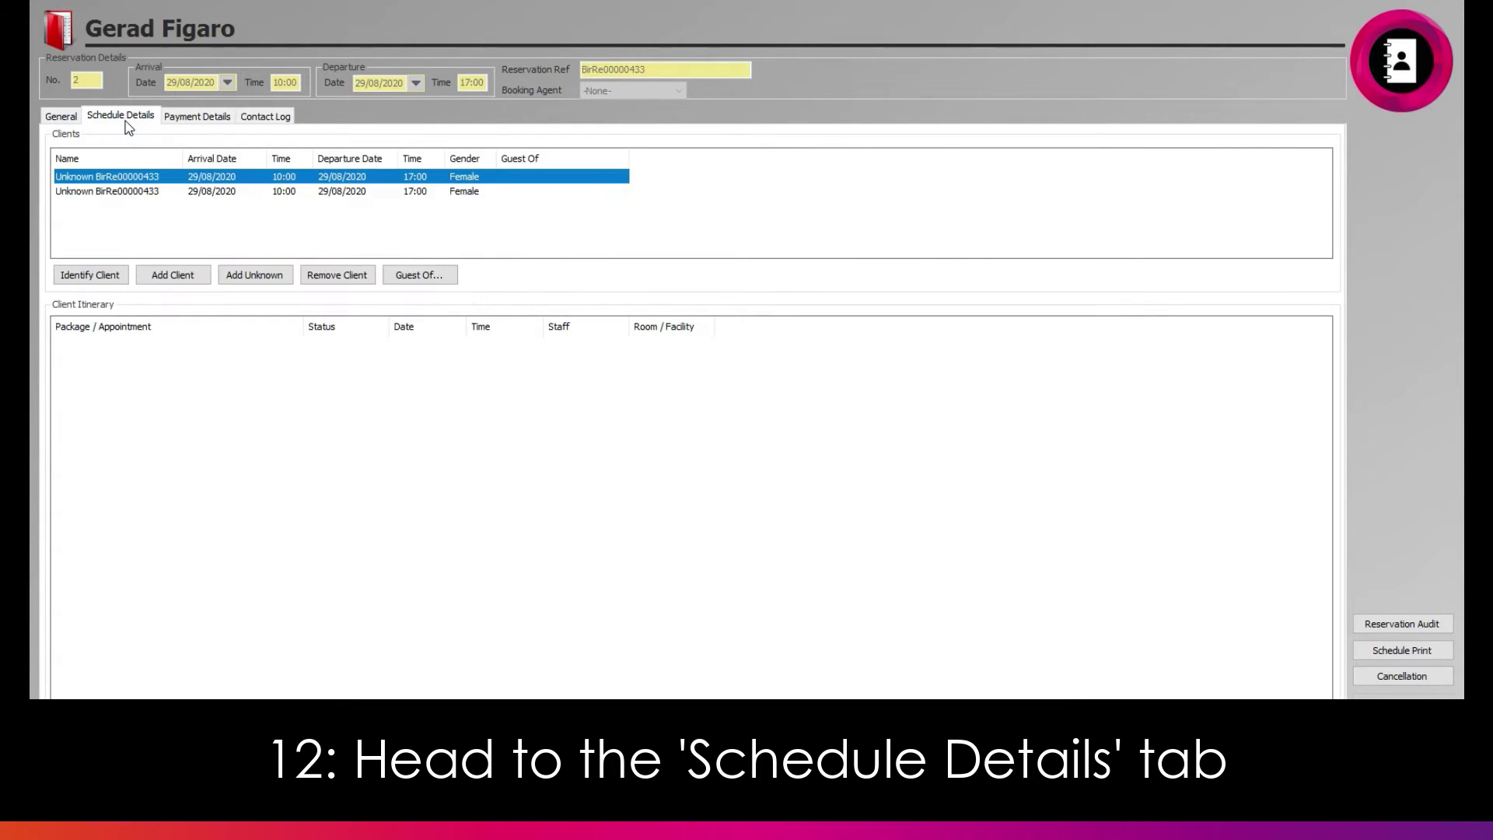
left_click(96, 192)
left_click(94, 179)
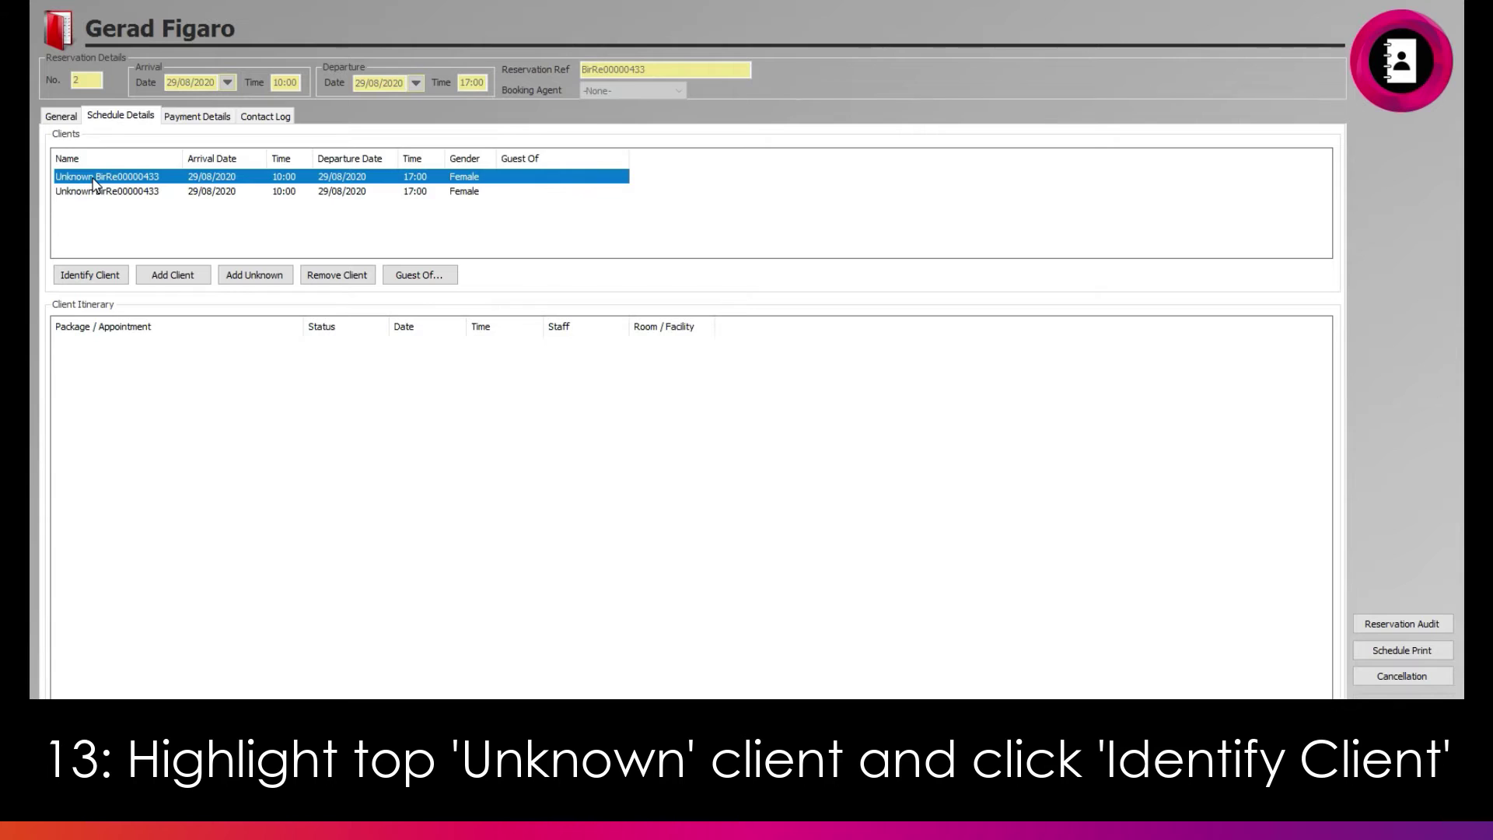
left_click(96, 276)
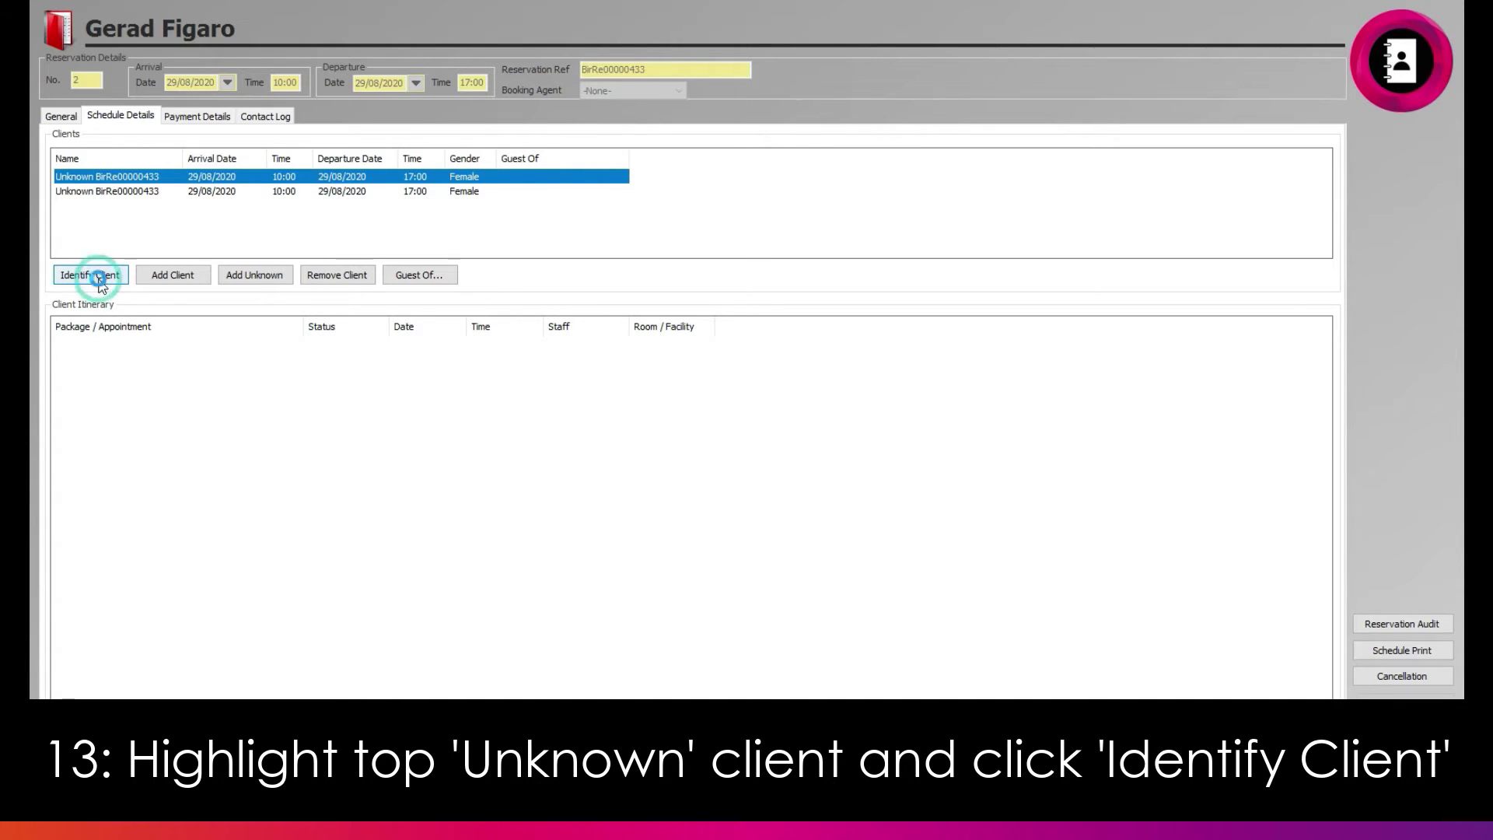
left_click(988, 85)
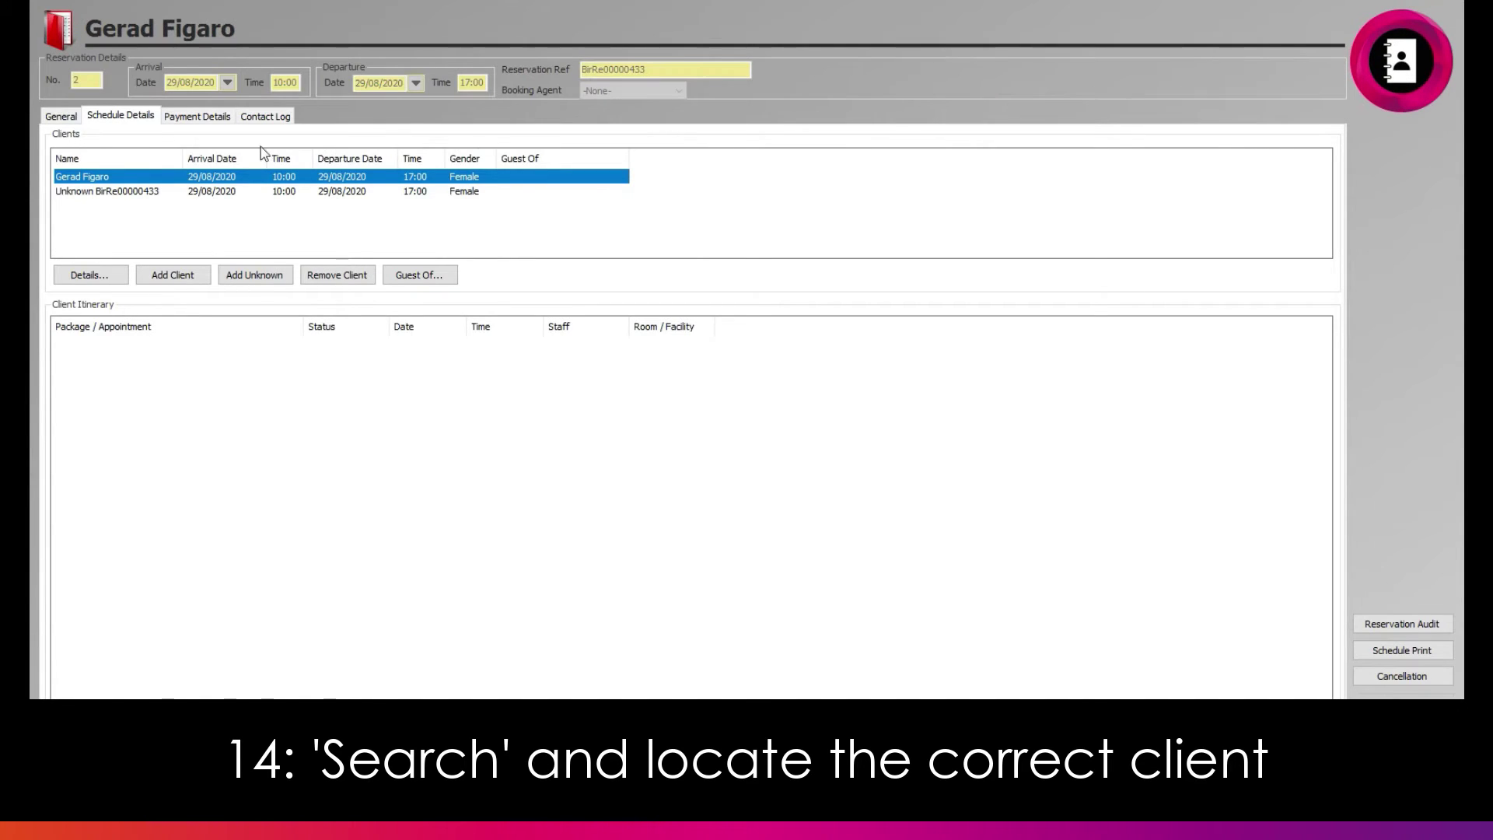
Step: Search clients by the second guest's surname and attach the matching record to the remaining Unknown row
left_click(85, 193)
left_click(88, 277)
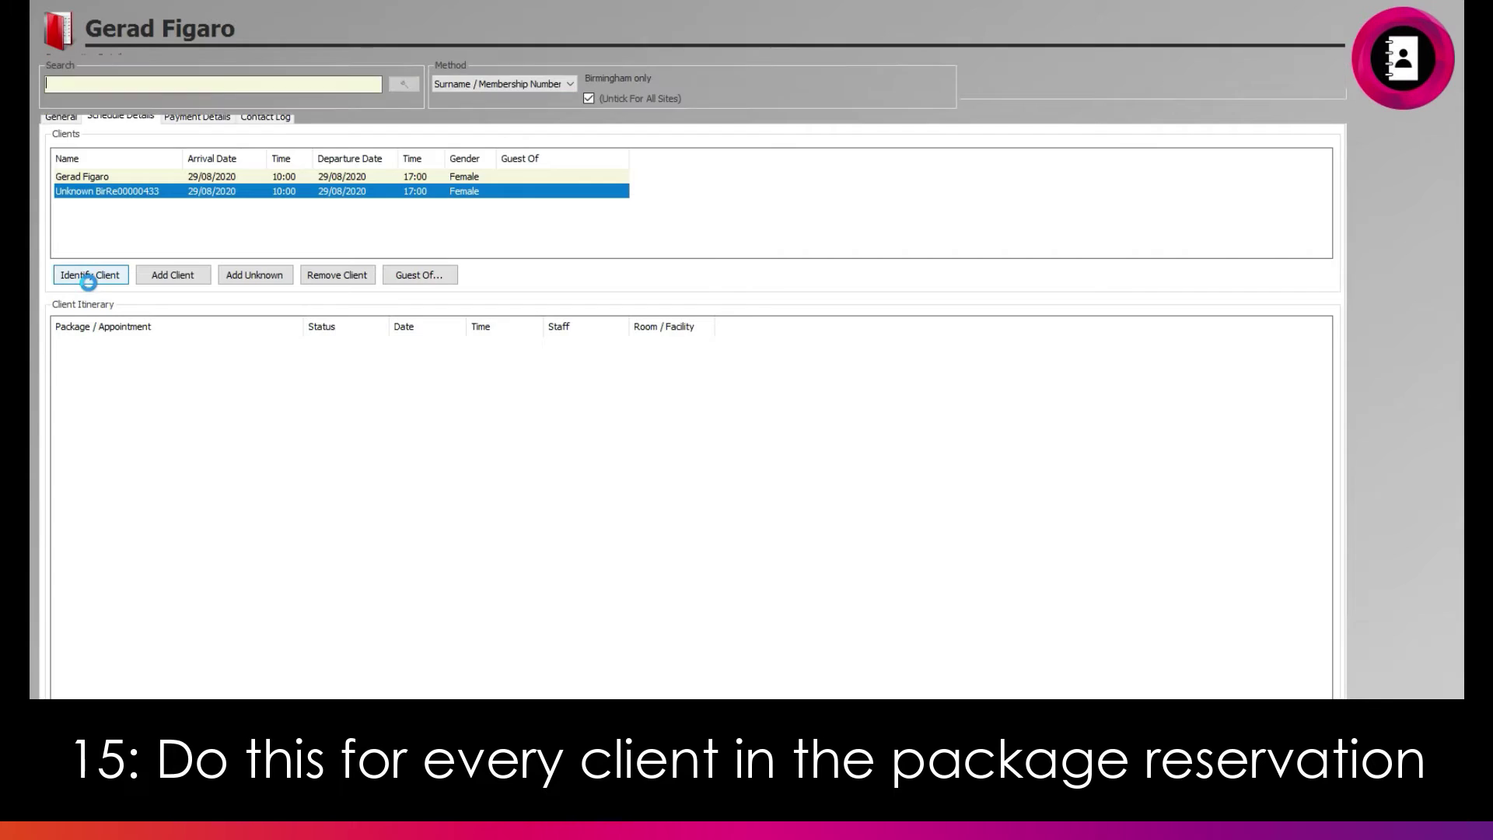
type("Smith")
key("Return")
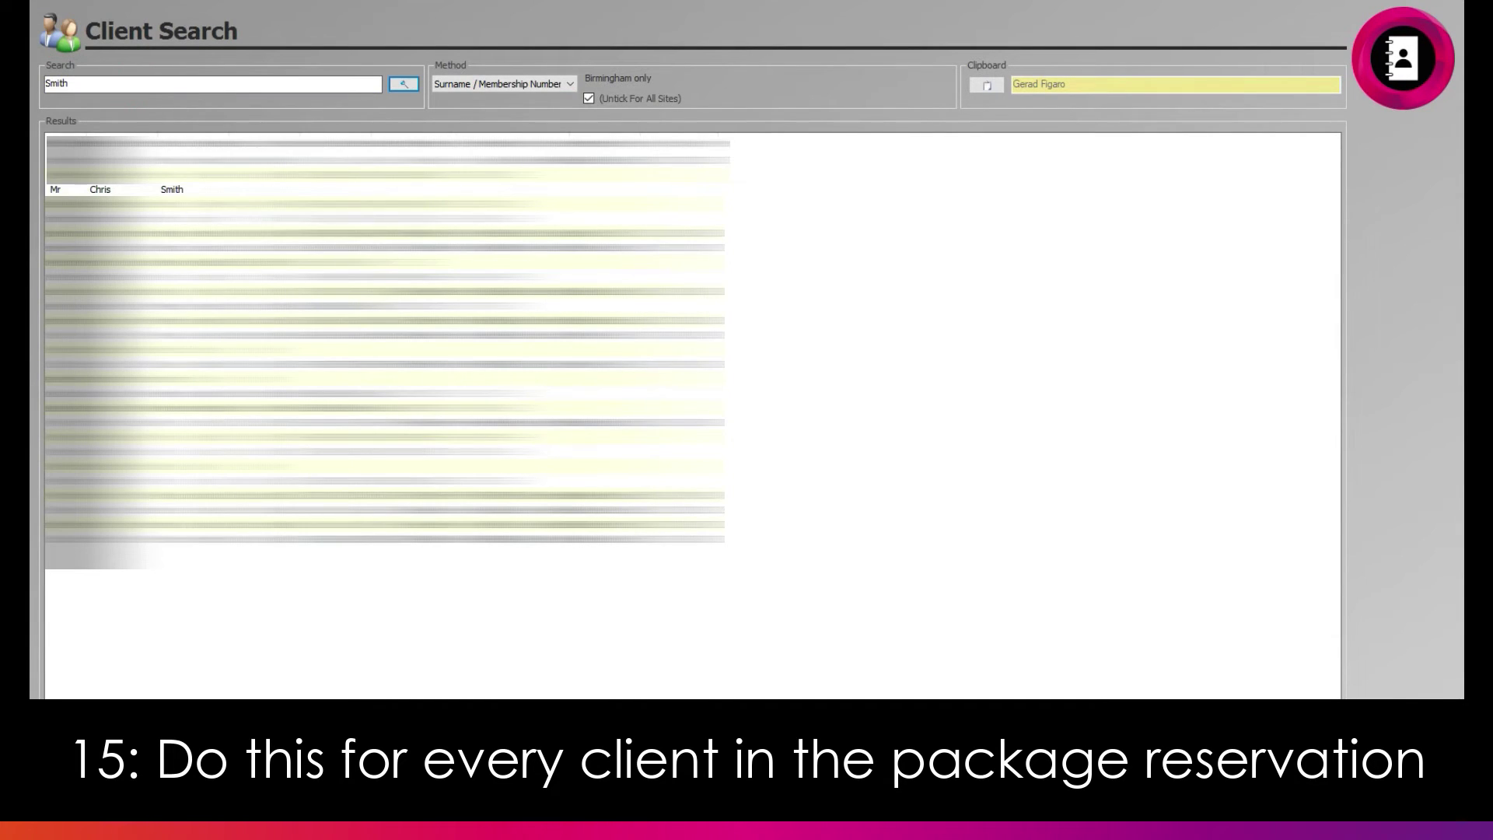
double_click(119, 190)
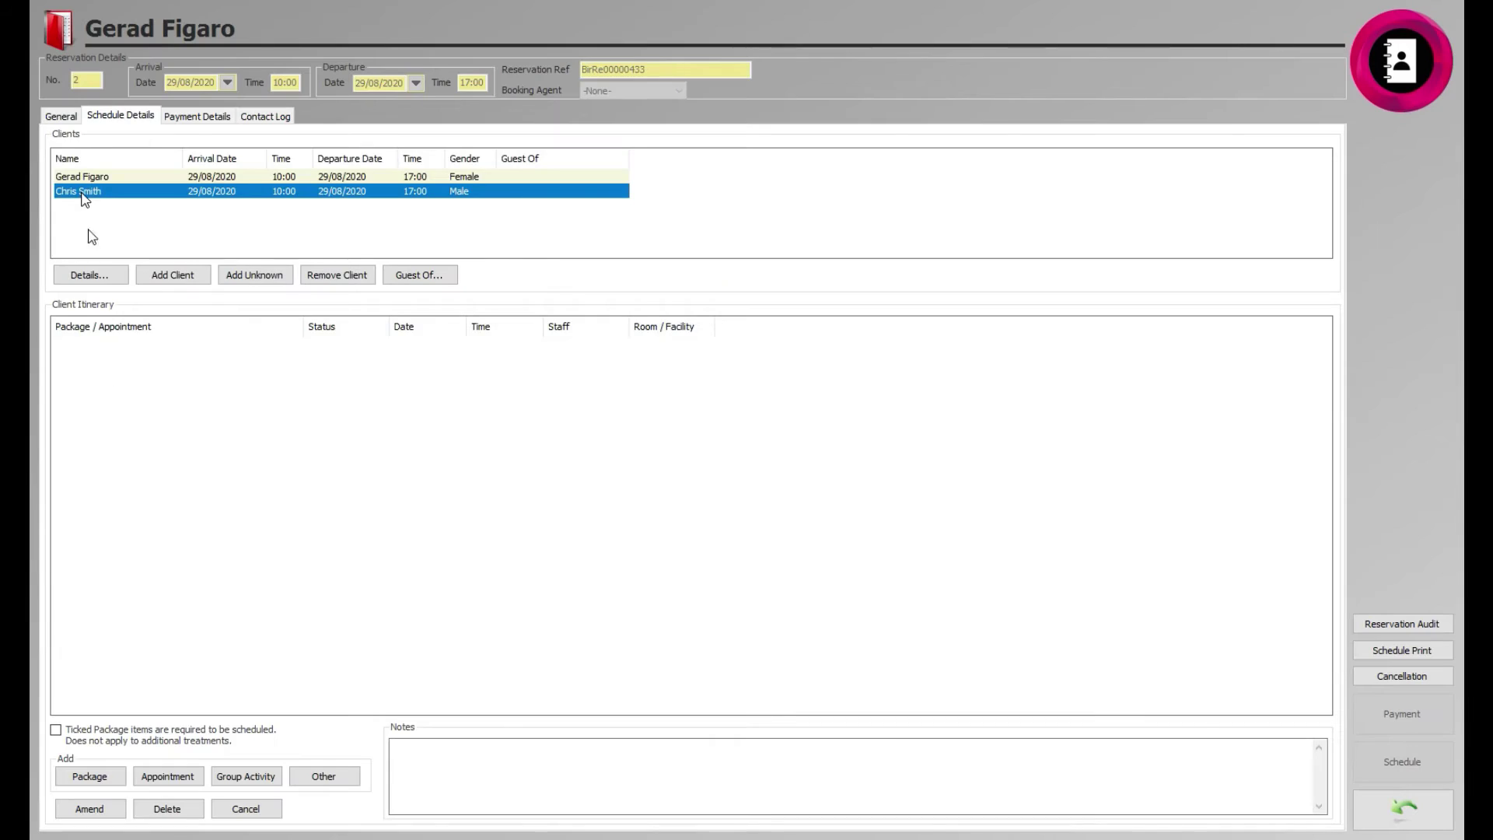
Step: Book the Express Day package for both clients in the 09:00 - 15:00 band
left_click(87, 777)
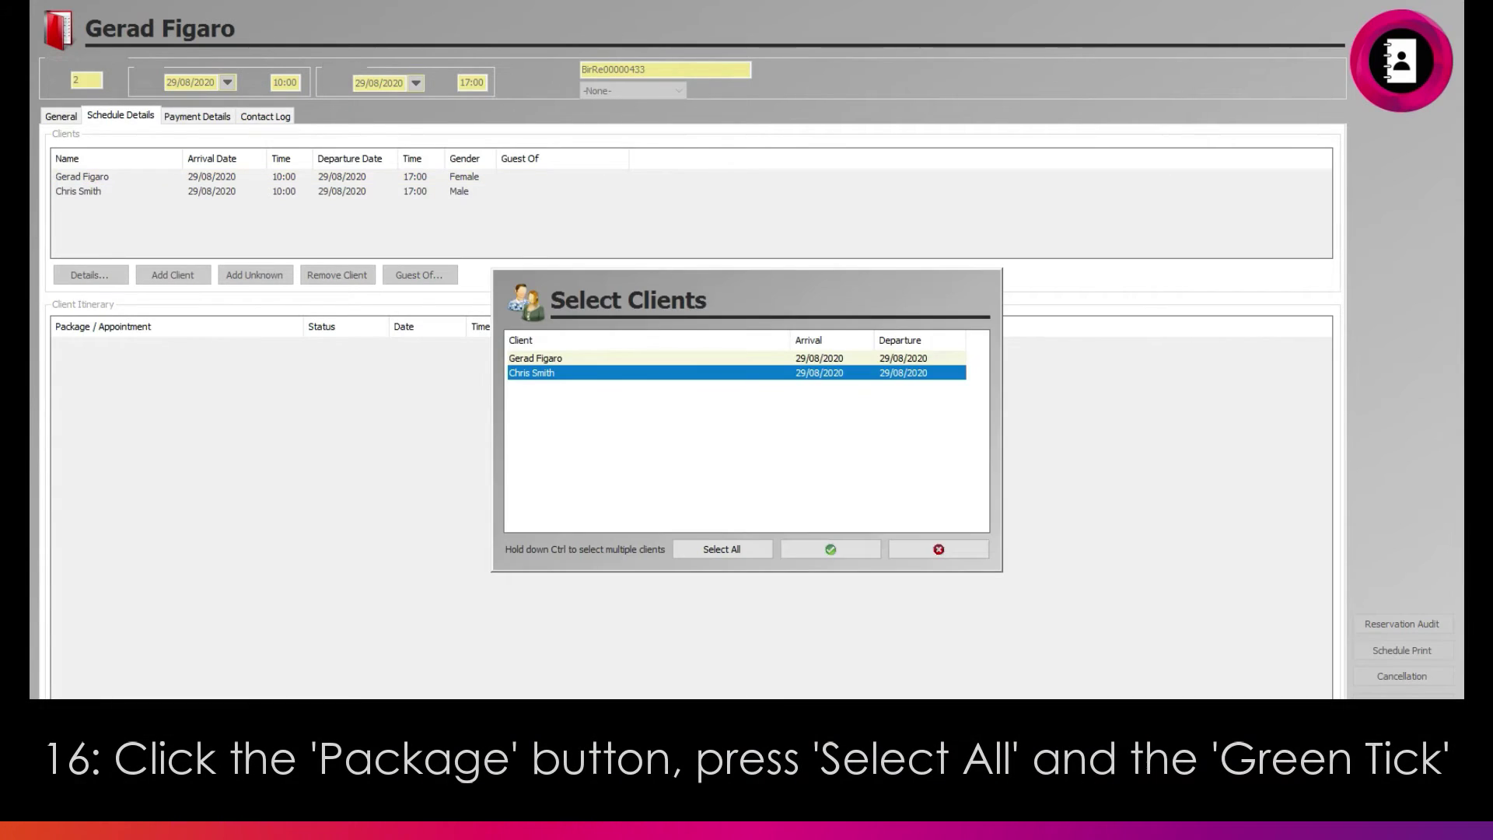
left_click(721, 548)
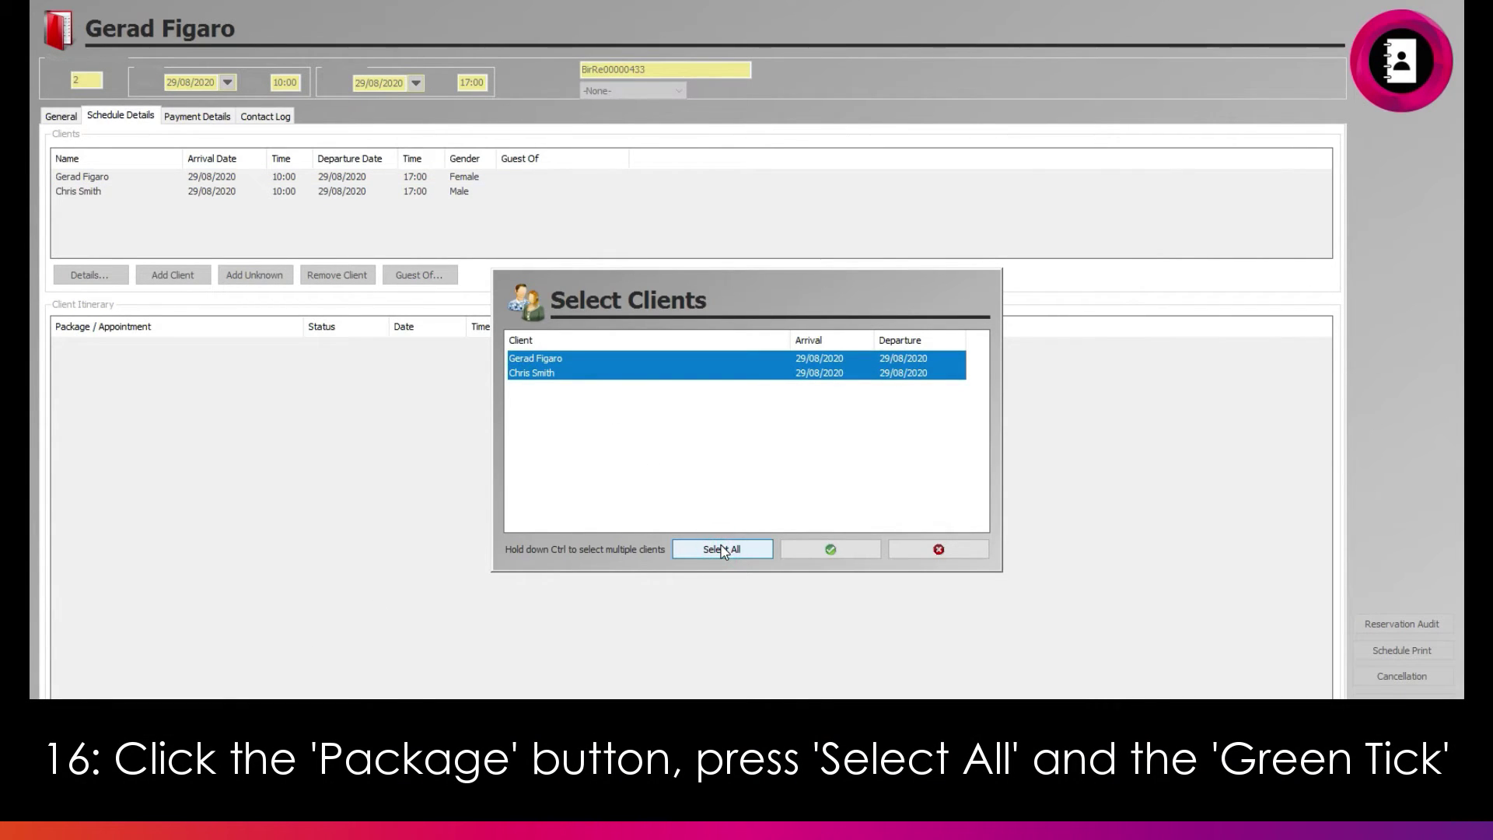
left_click(829, 549)
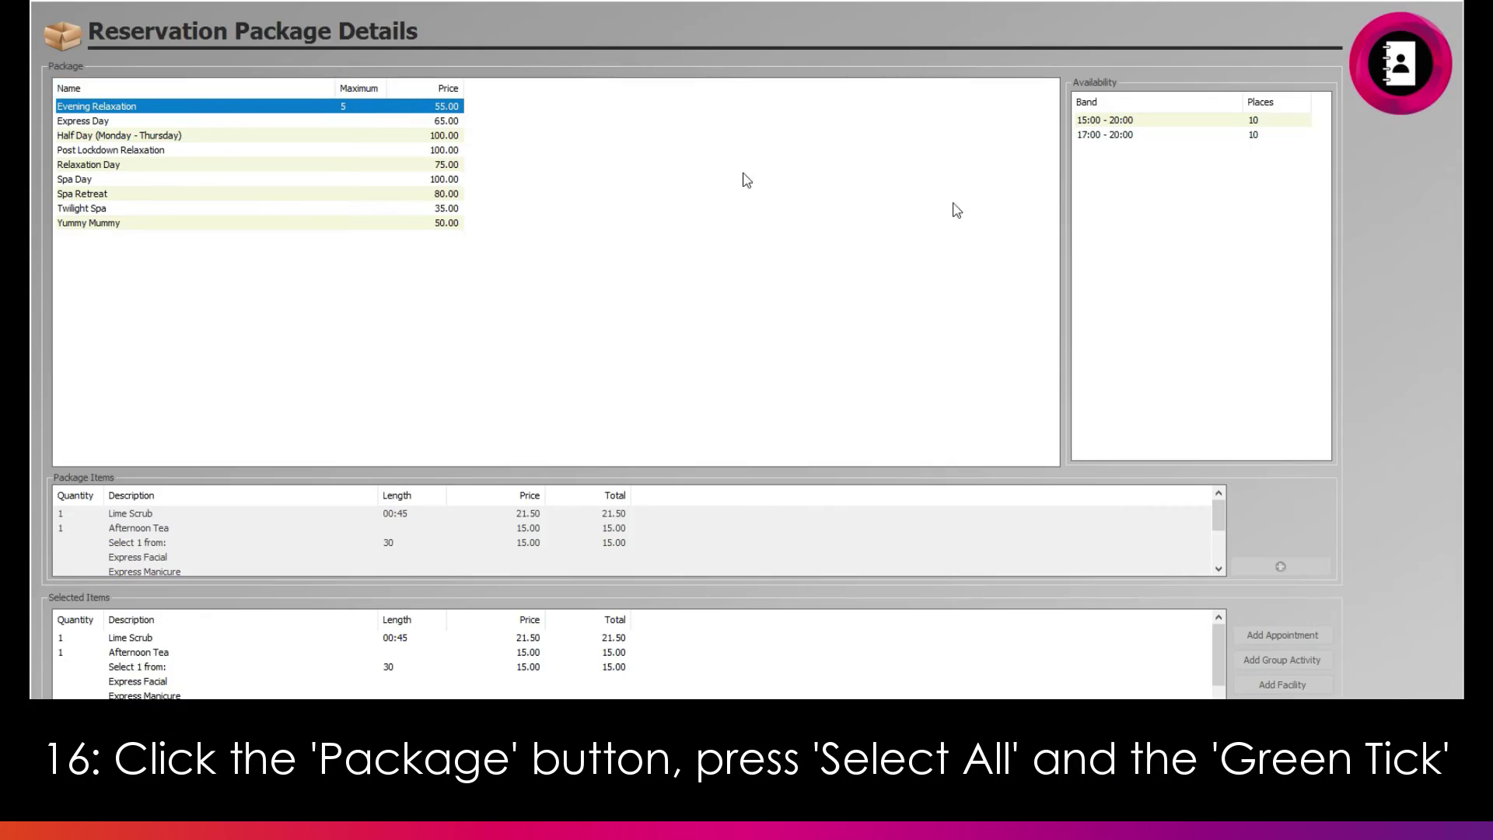
left_click(107, 122)
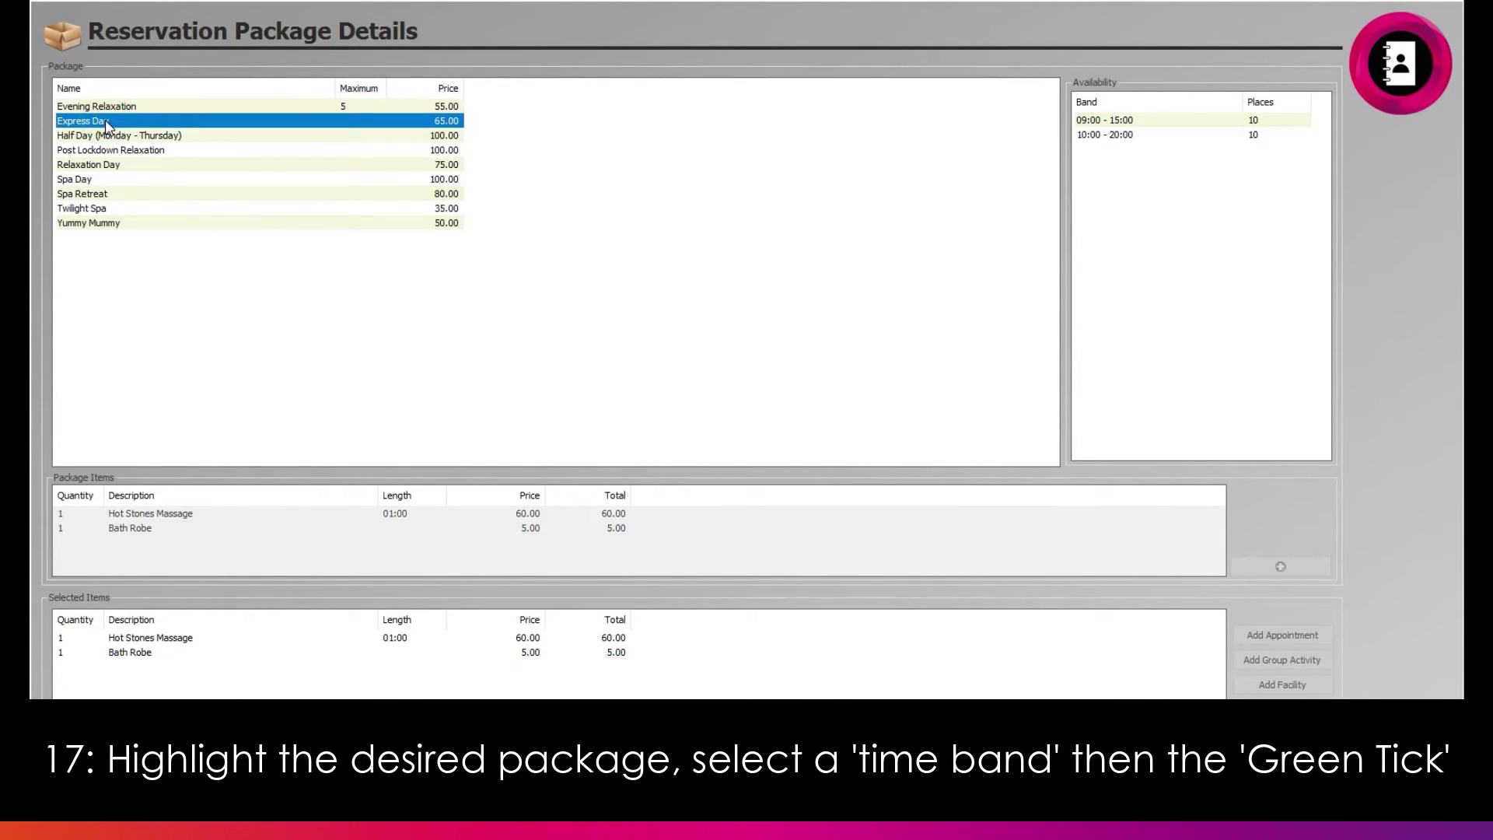
left_click(1118, 123)
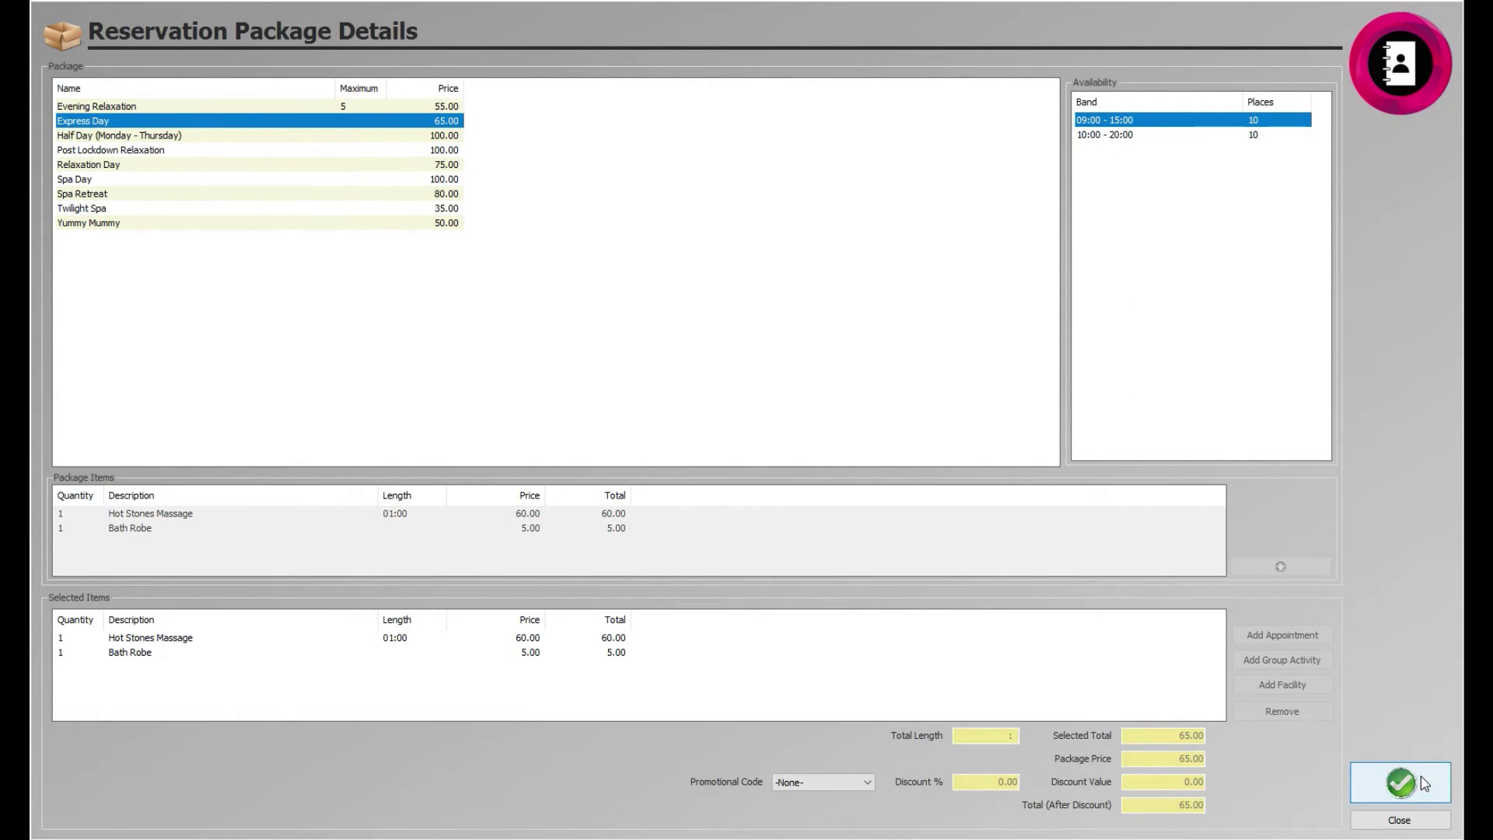
left_click(1423, 783)
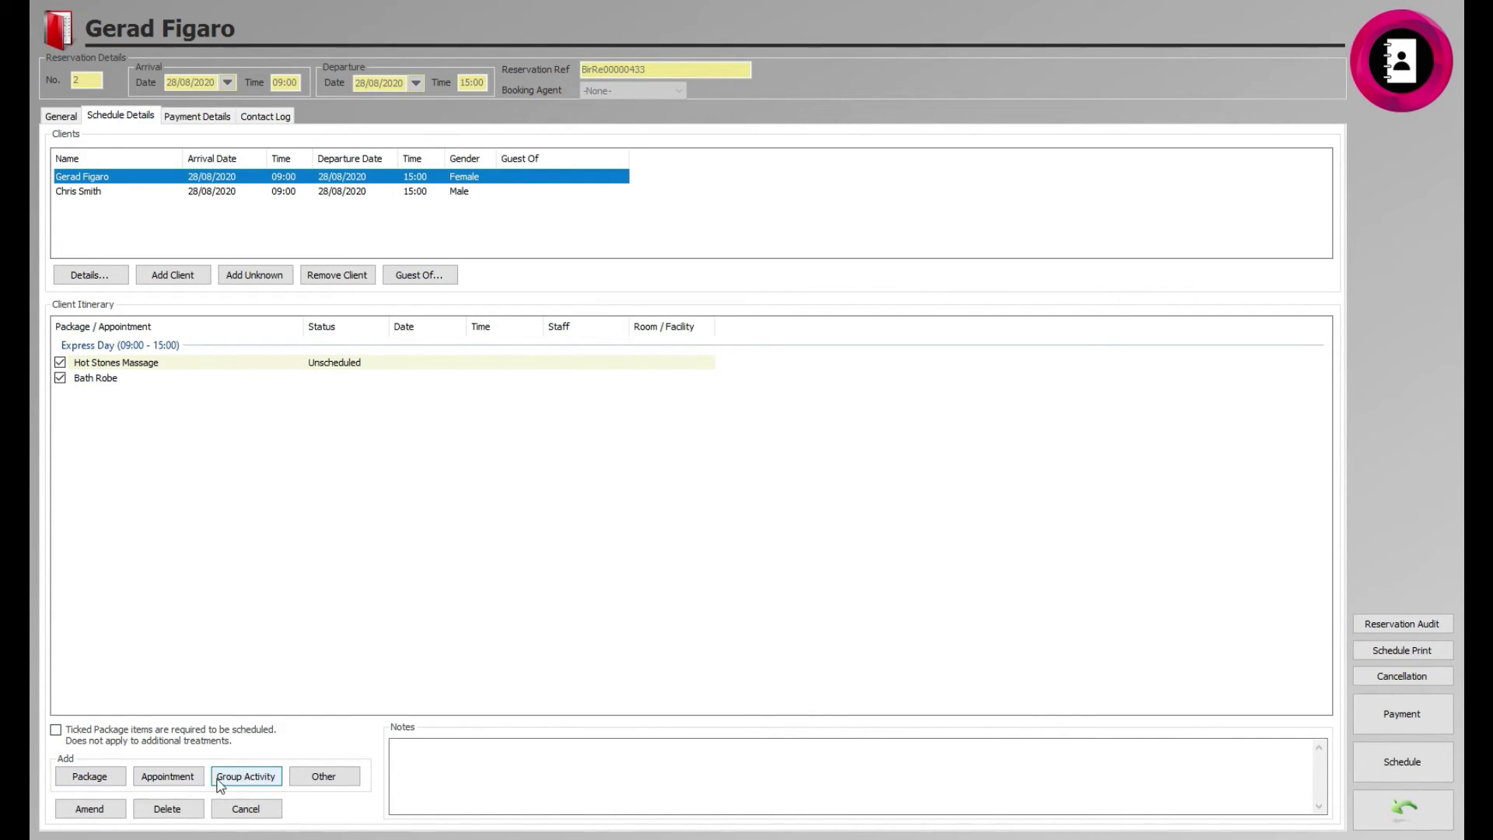
Step: Add Deep Cleansing Facial and Express Facial treatments to the itinerary
left_click(168, 776)
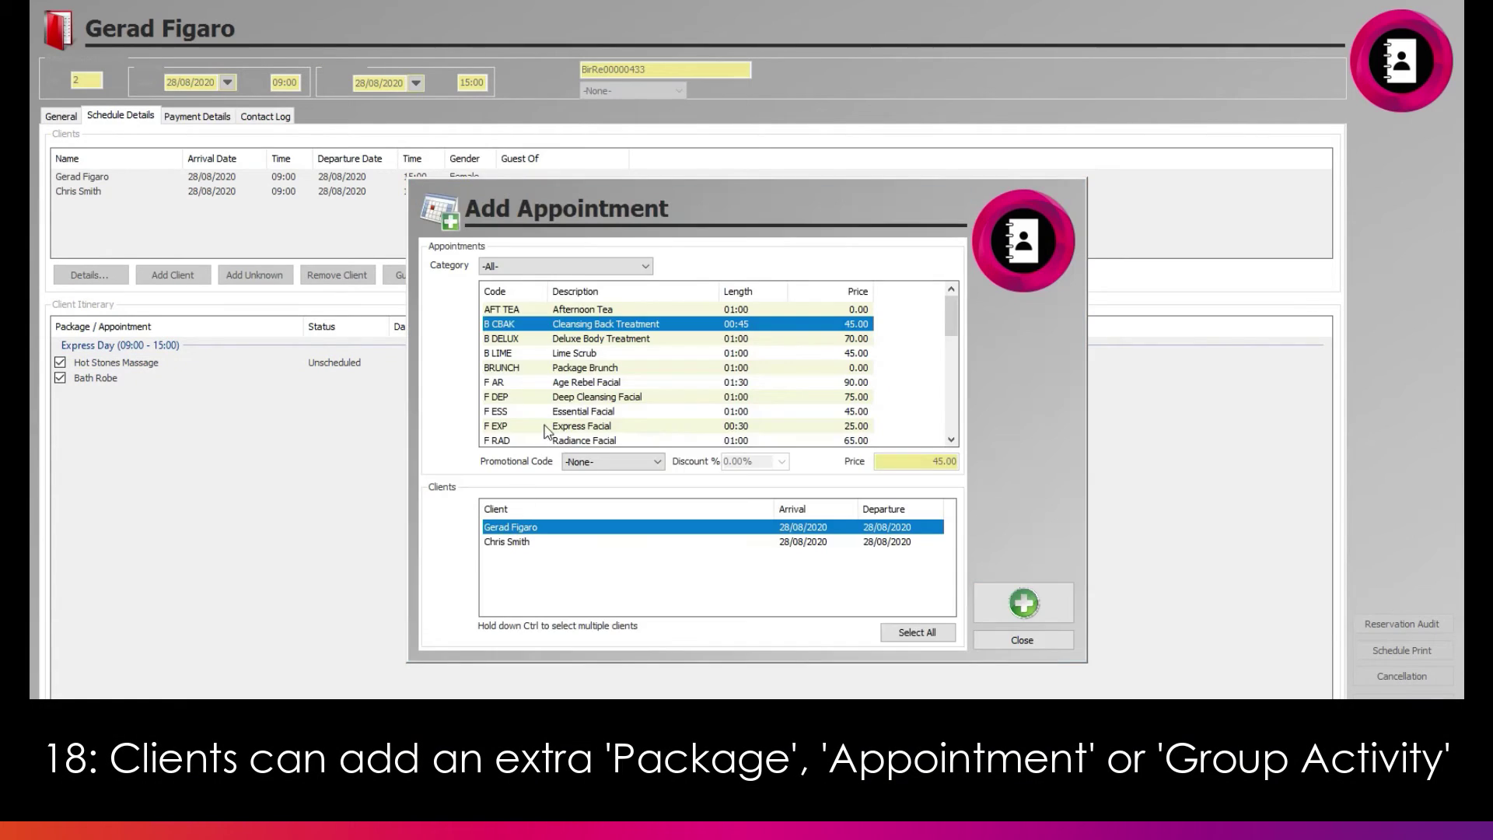
left_click(580, 397)
left_click(1019, 602)
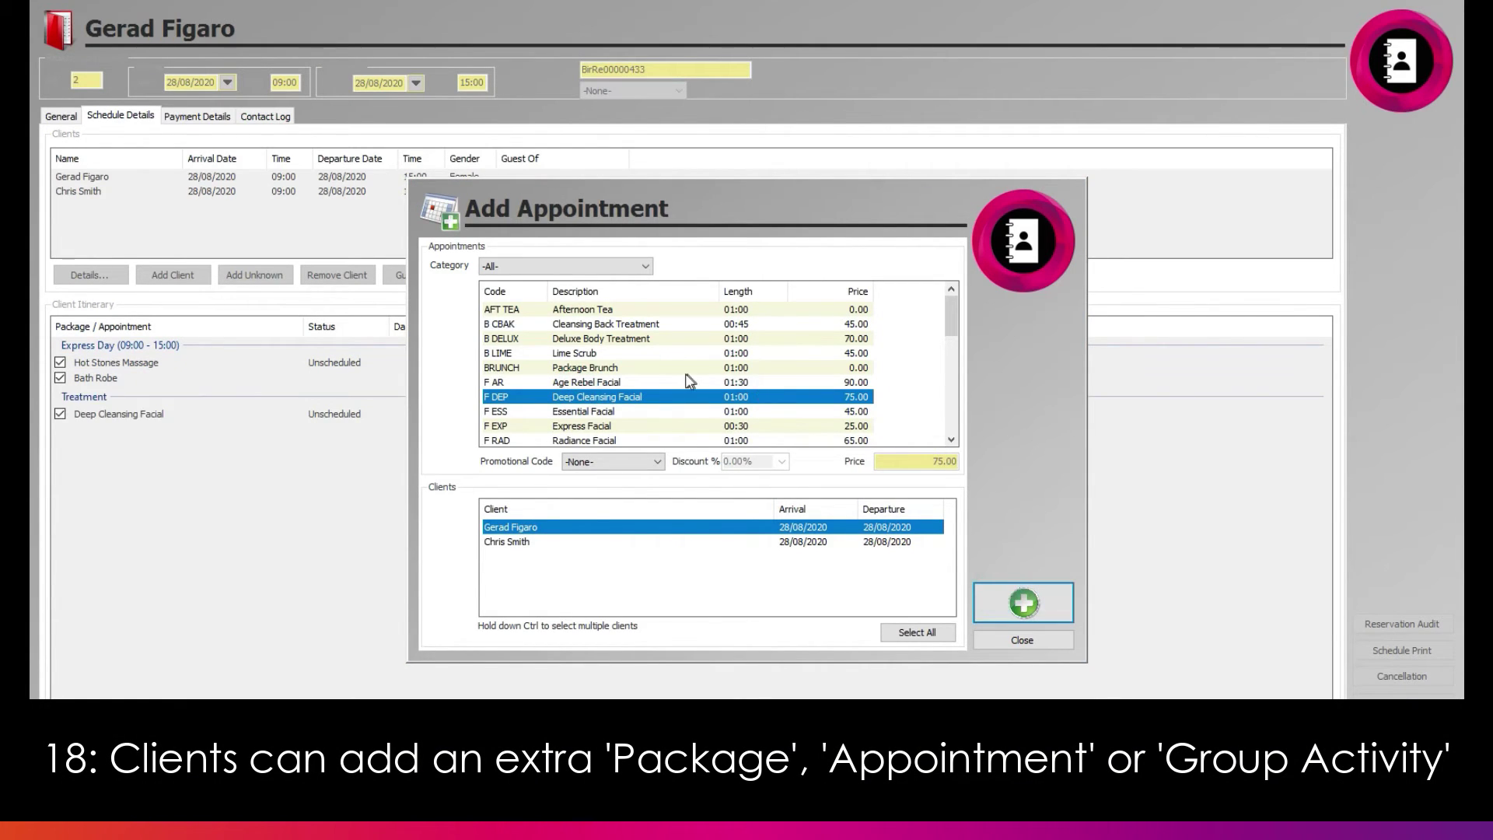
scroll(623, 396, "down", 1)
left_click(605, 383)
left_click(991, 606)
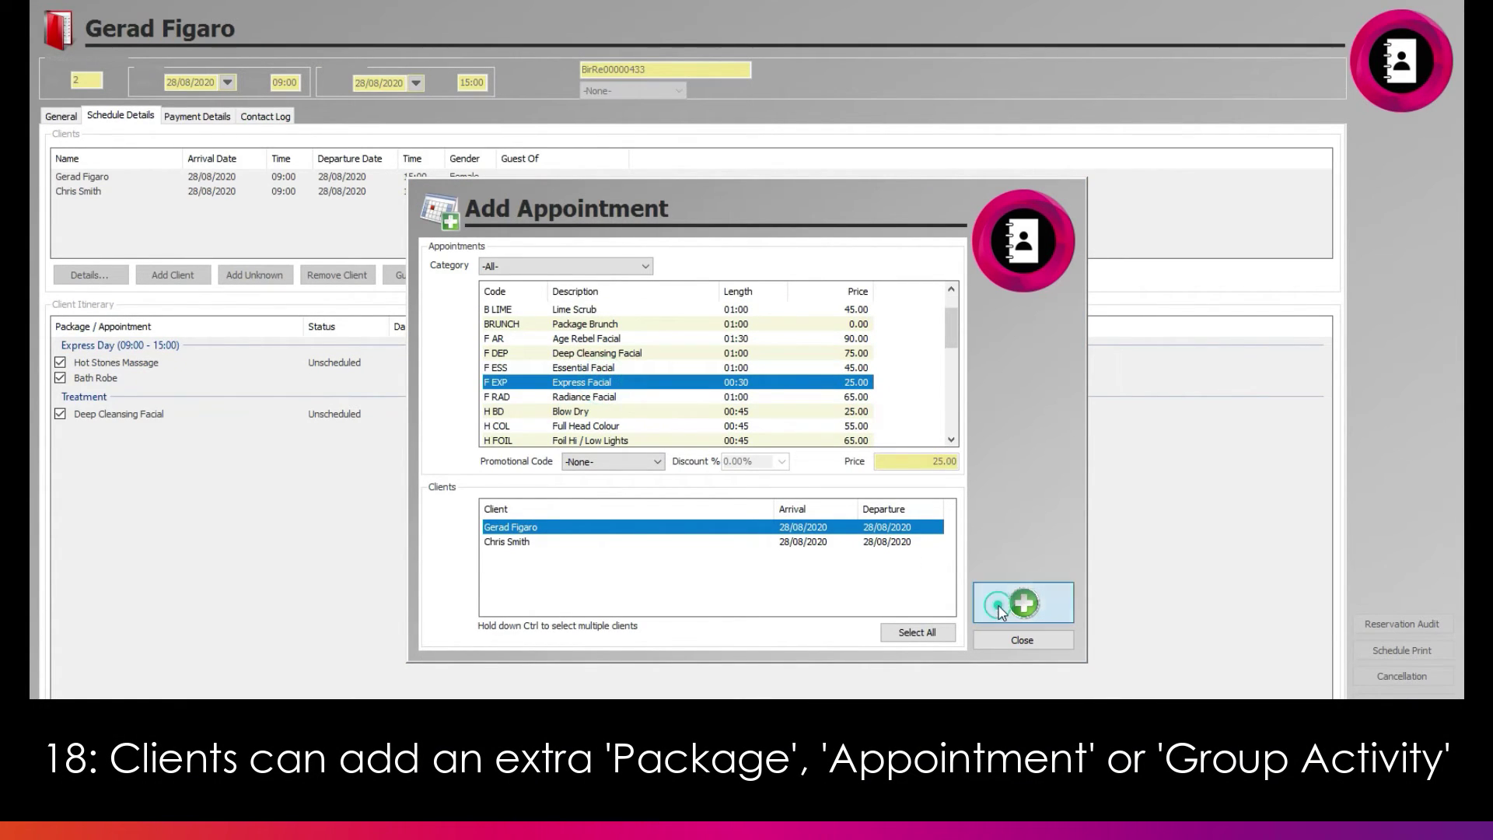
left_click(1009, 639)
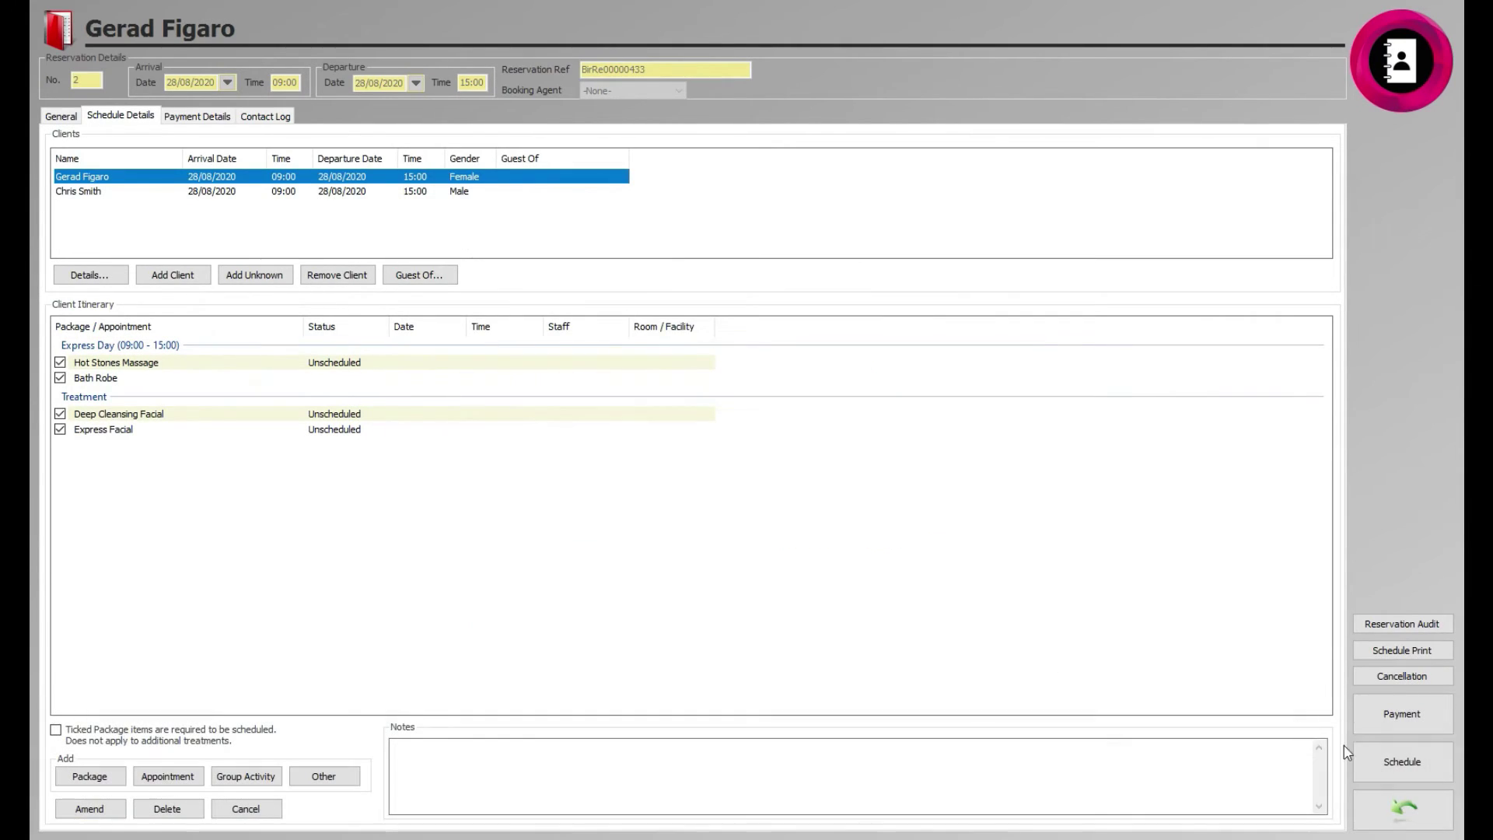
Step: Open the diary and check the client, reservation and staff/room diary views
left_click(1404, 764)
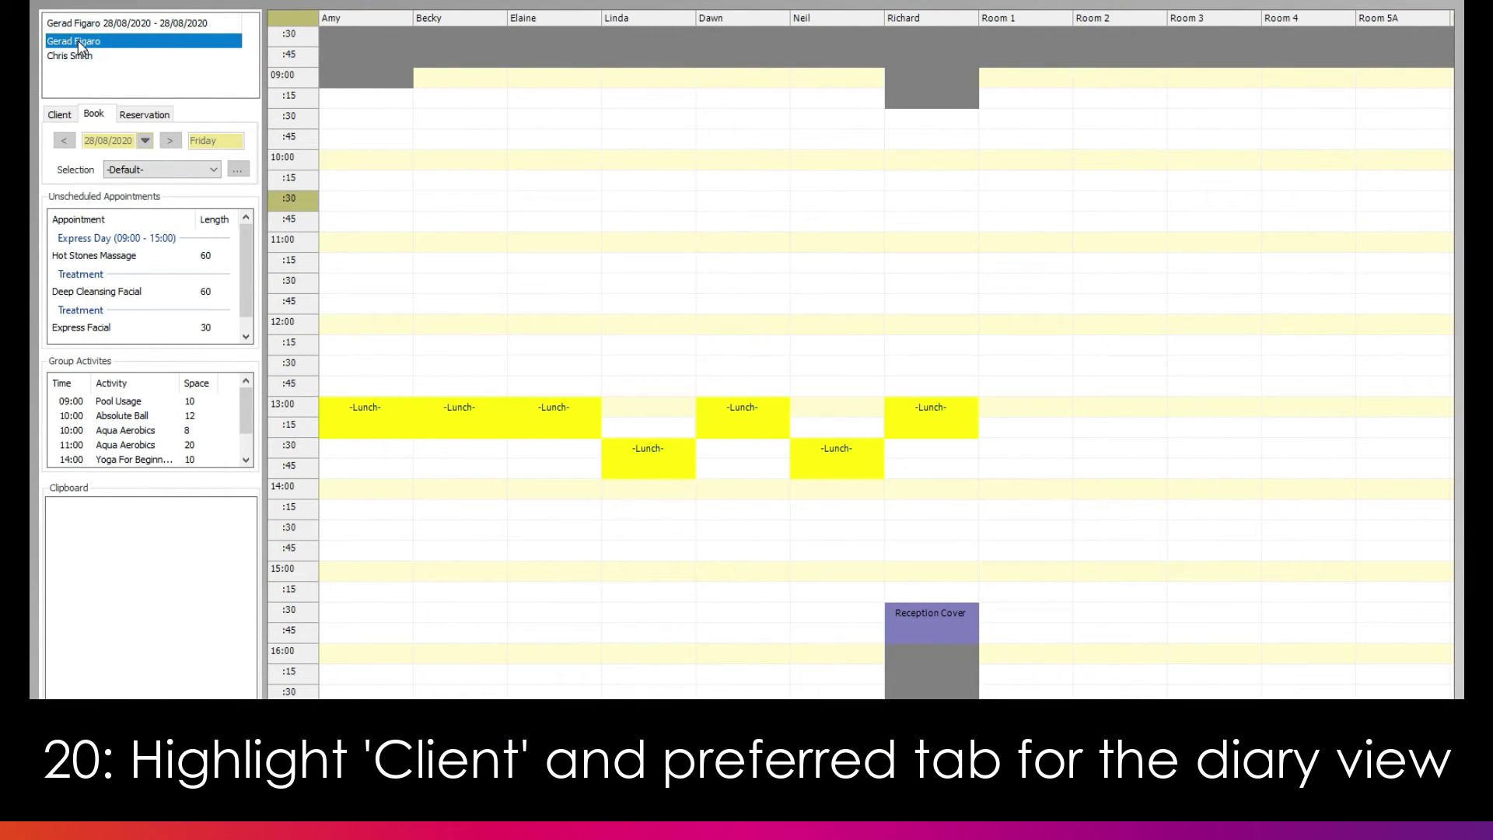
left_click(61, 115)
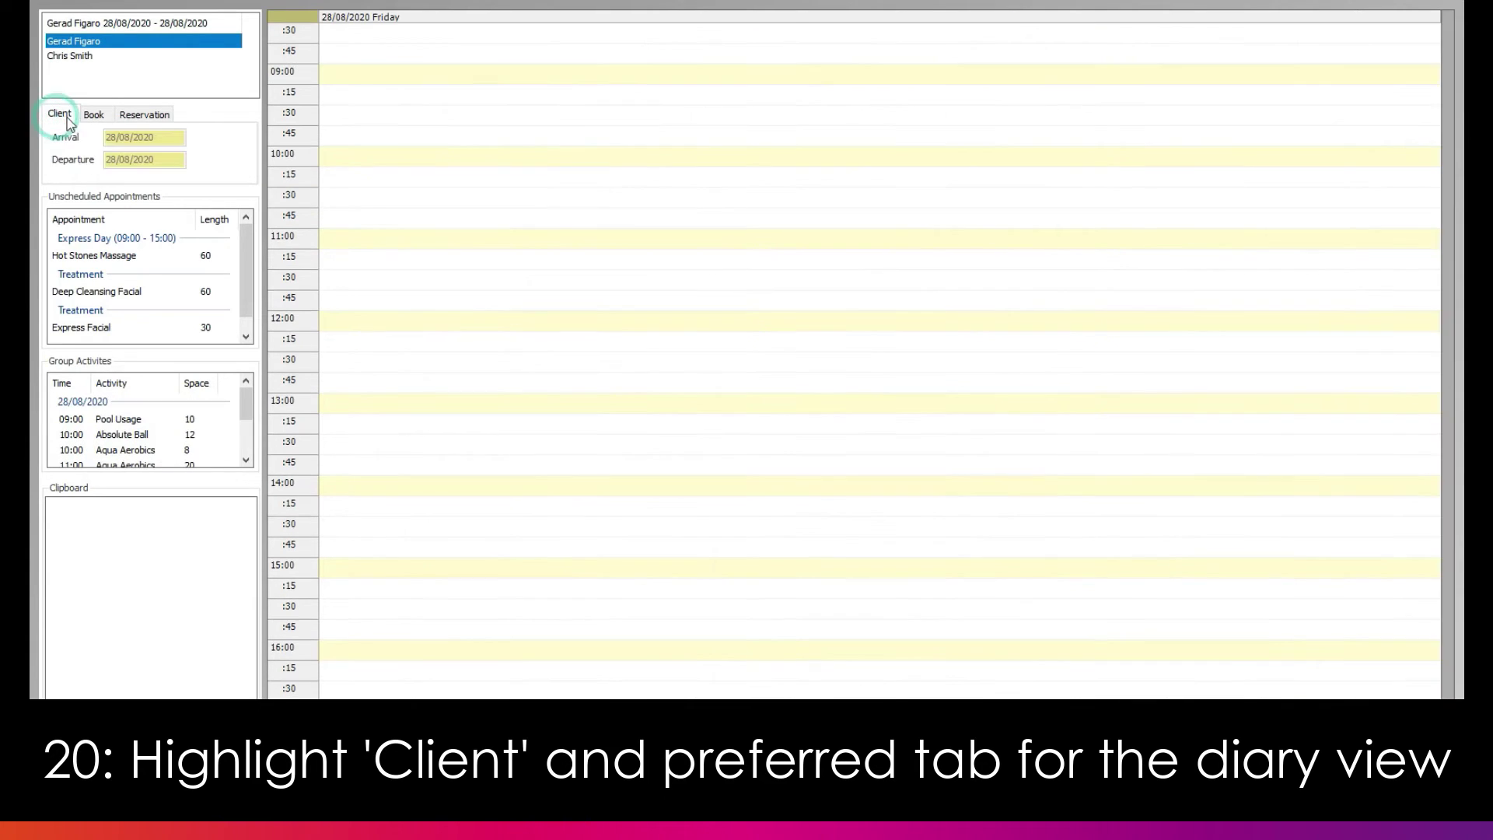
left_click(89, 118)
left_click(126, 112)
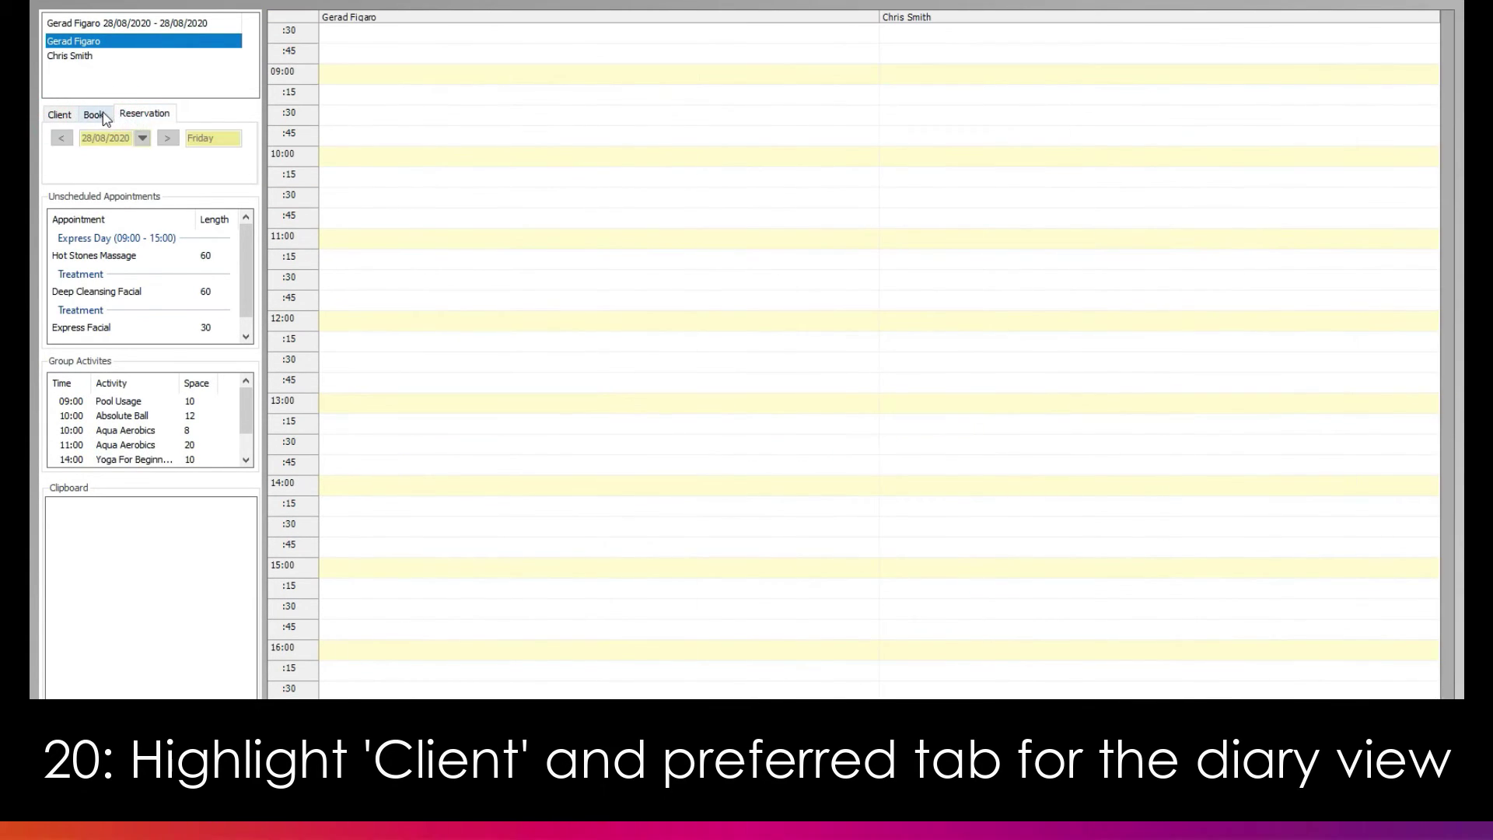
left_click(101, 116)
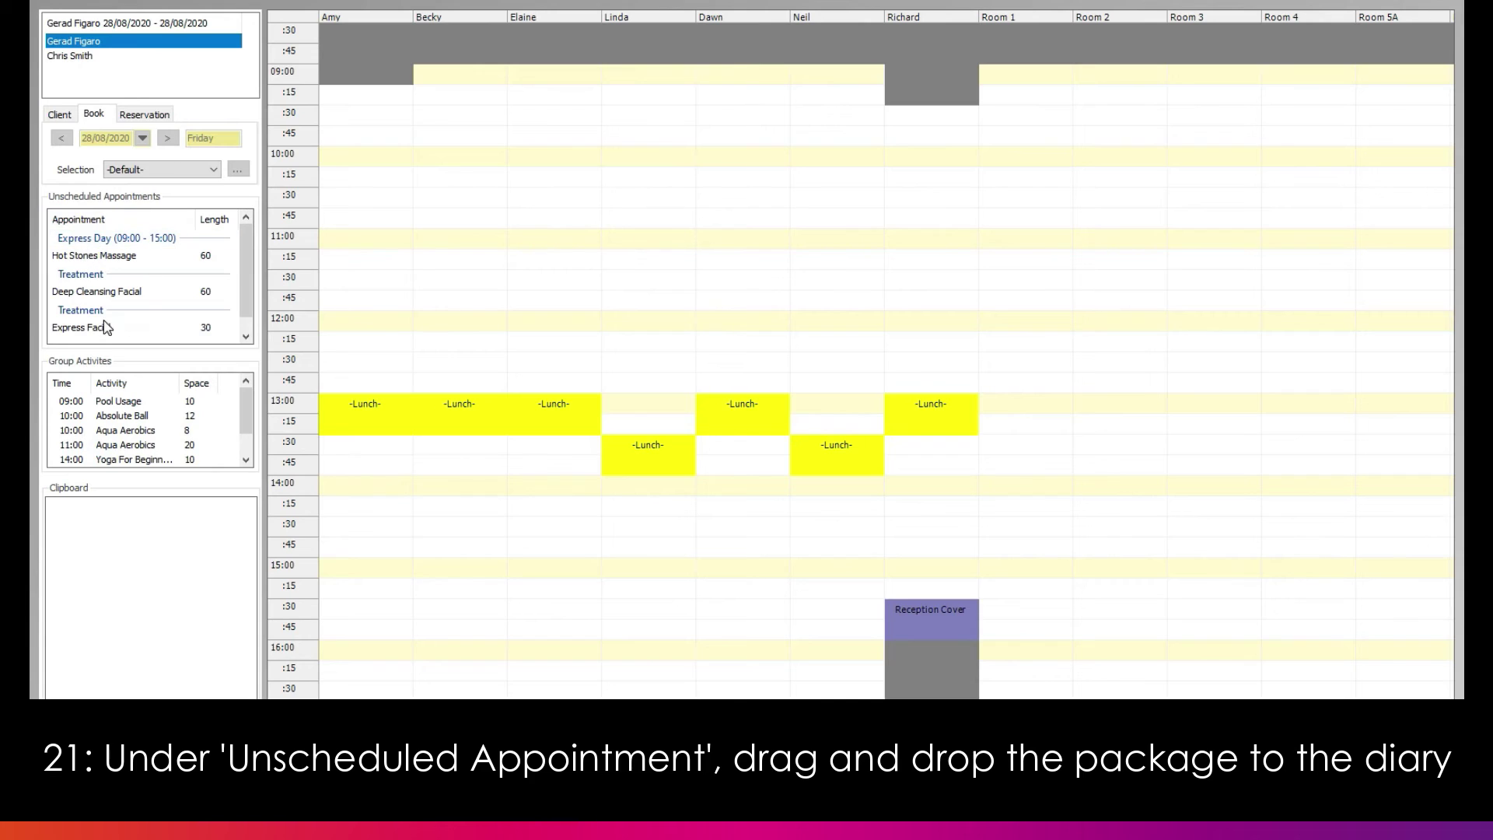
Step: Place Hot Stones Massage in the diary at 11:30, then book all remaining treatments
left_click_drag(94, 256, 1006, 266)
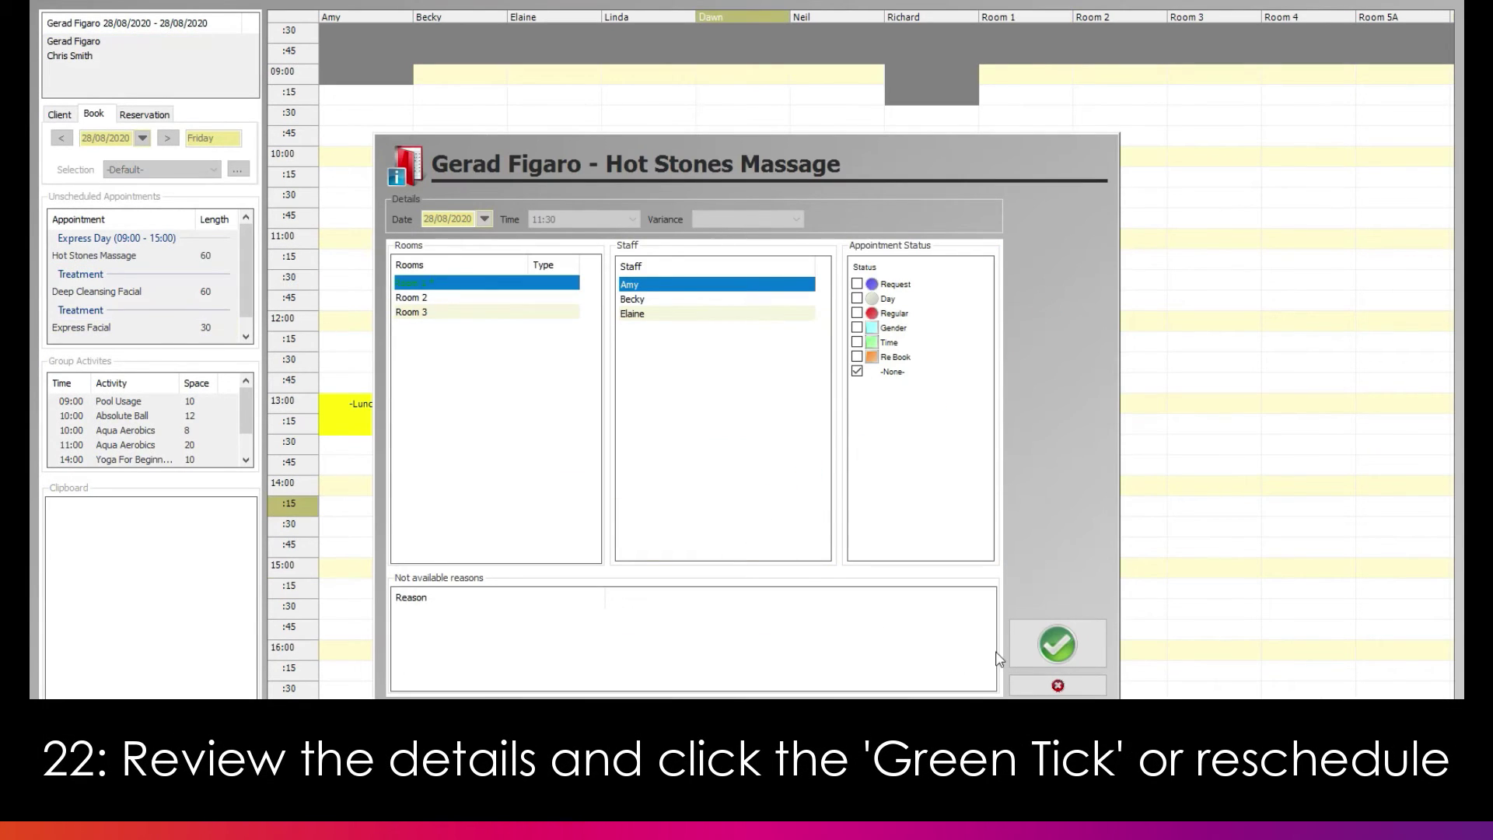
left_click(1058, 644)
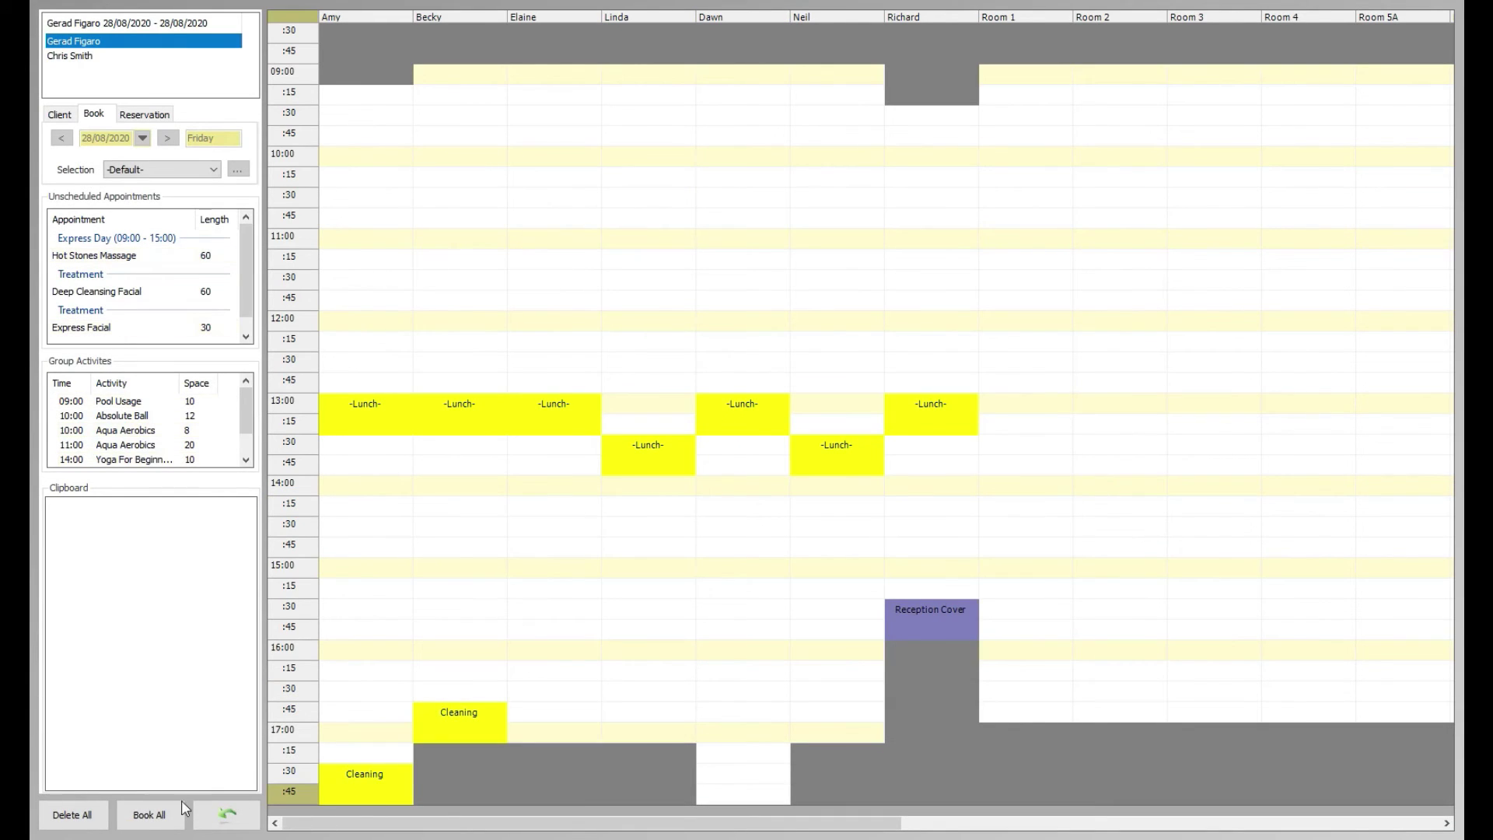
left_click(183, 807)
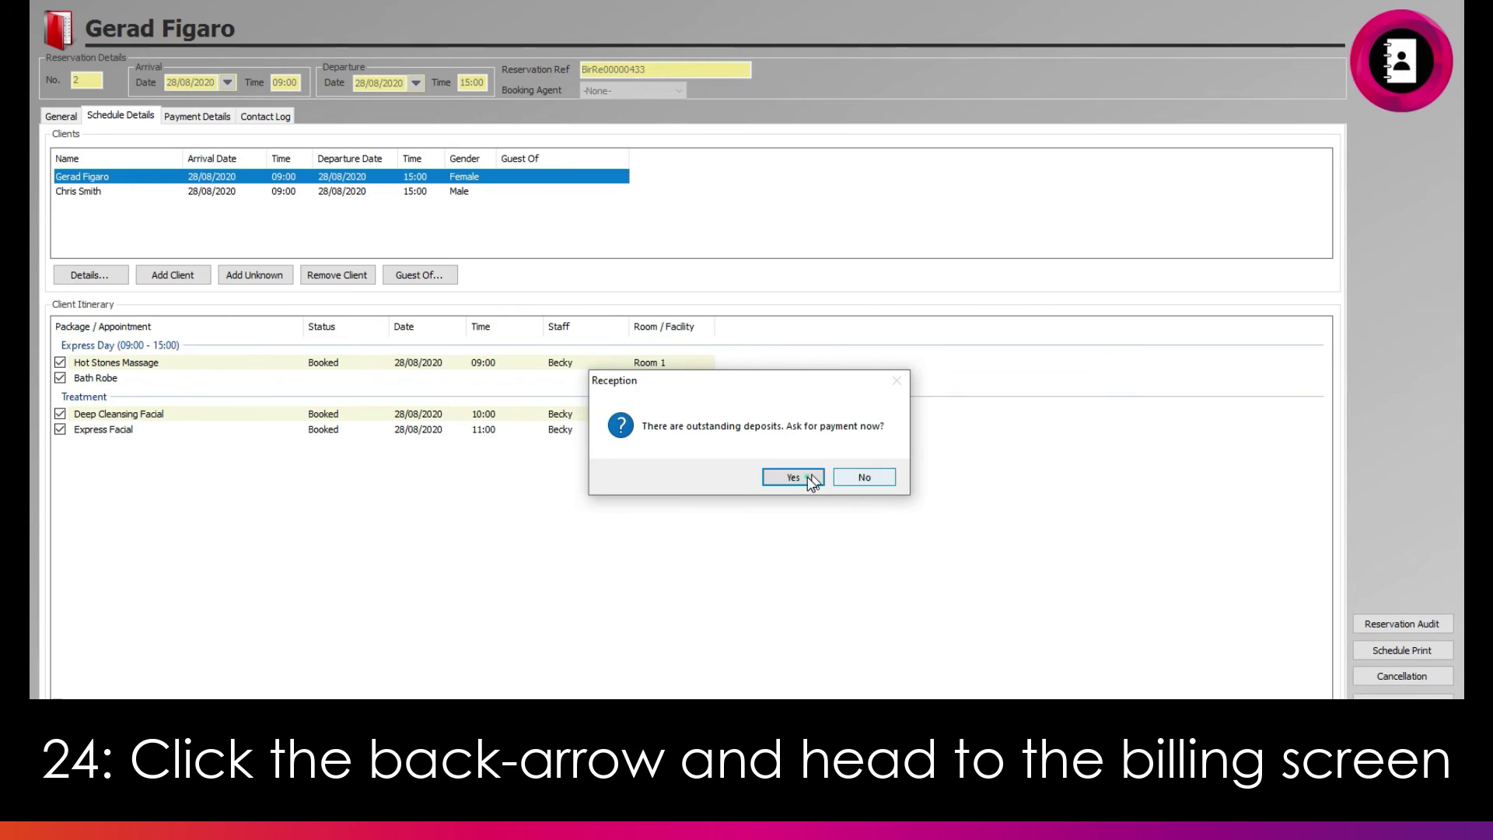
Step: Pay the 230.00 outstanding deposits entirely in cash, leaving a 0.00 balance
left_click(811, 480)
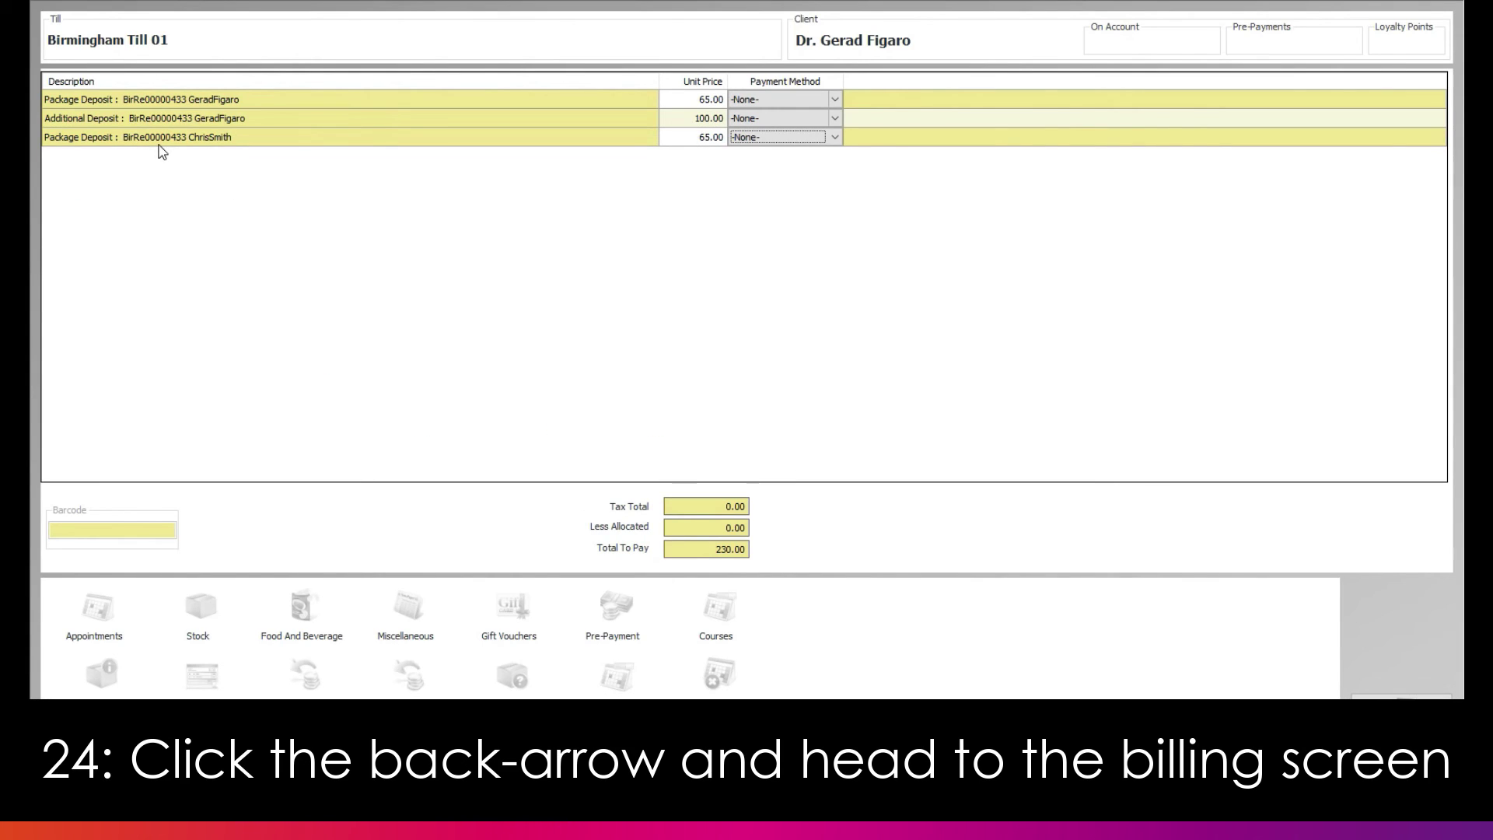
left_click(836, 118)
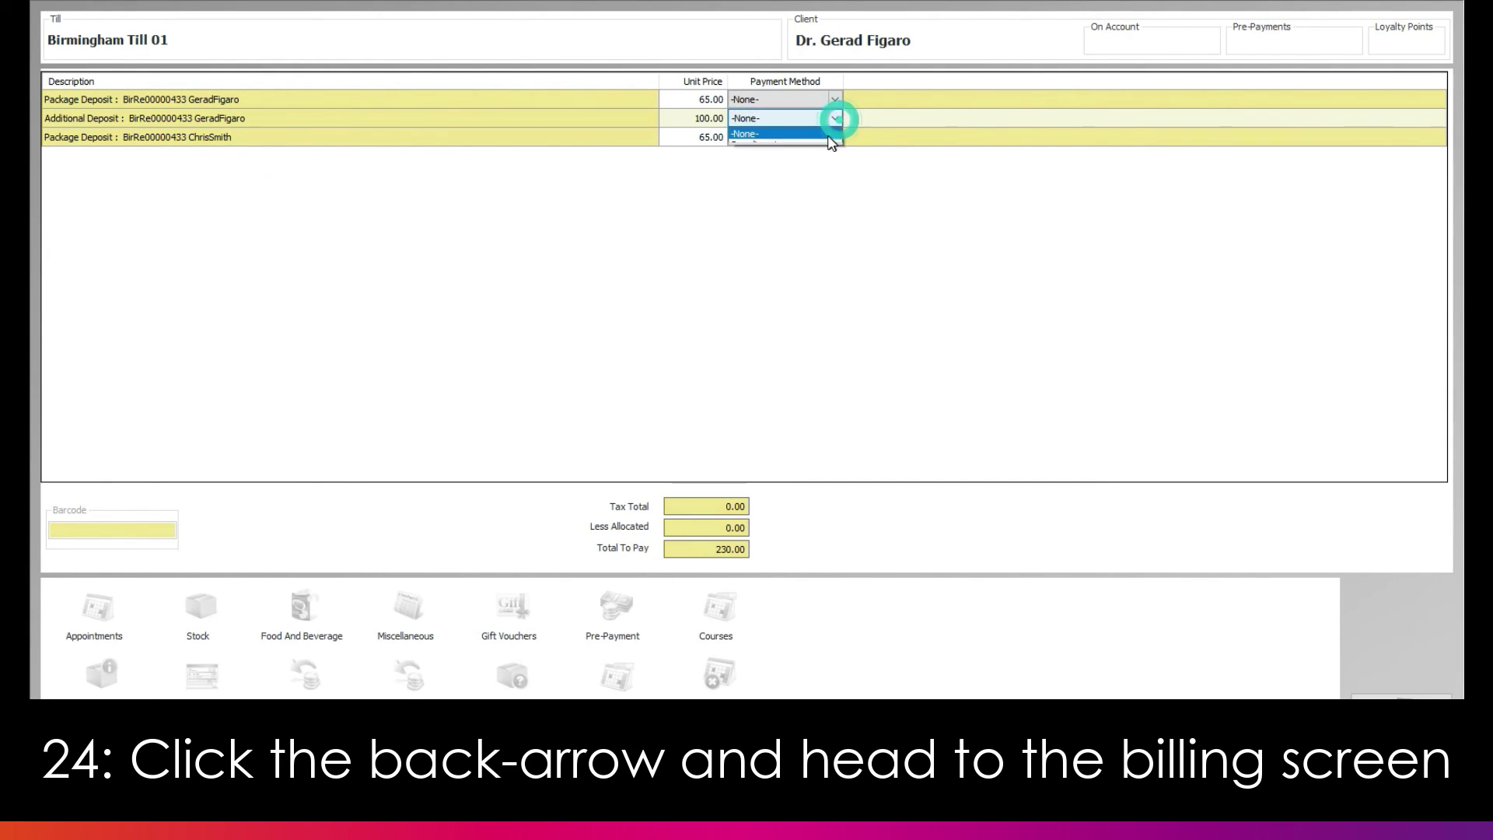
left_click(973, 280)
left_click(1383, 778)
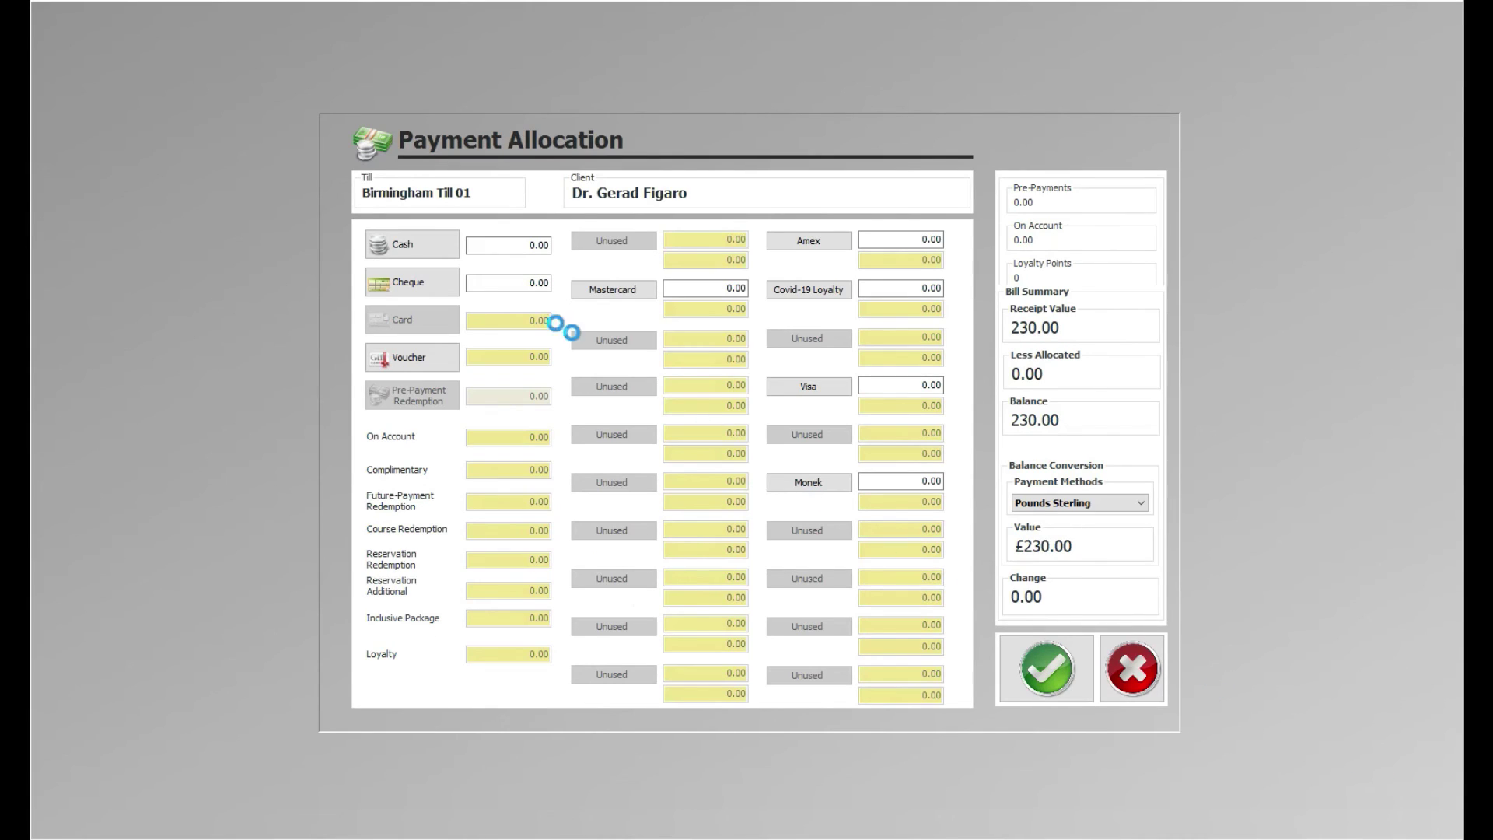
left_click(400, 246)
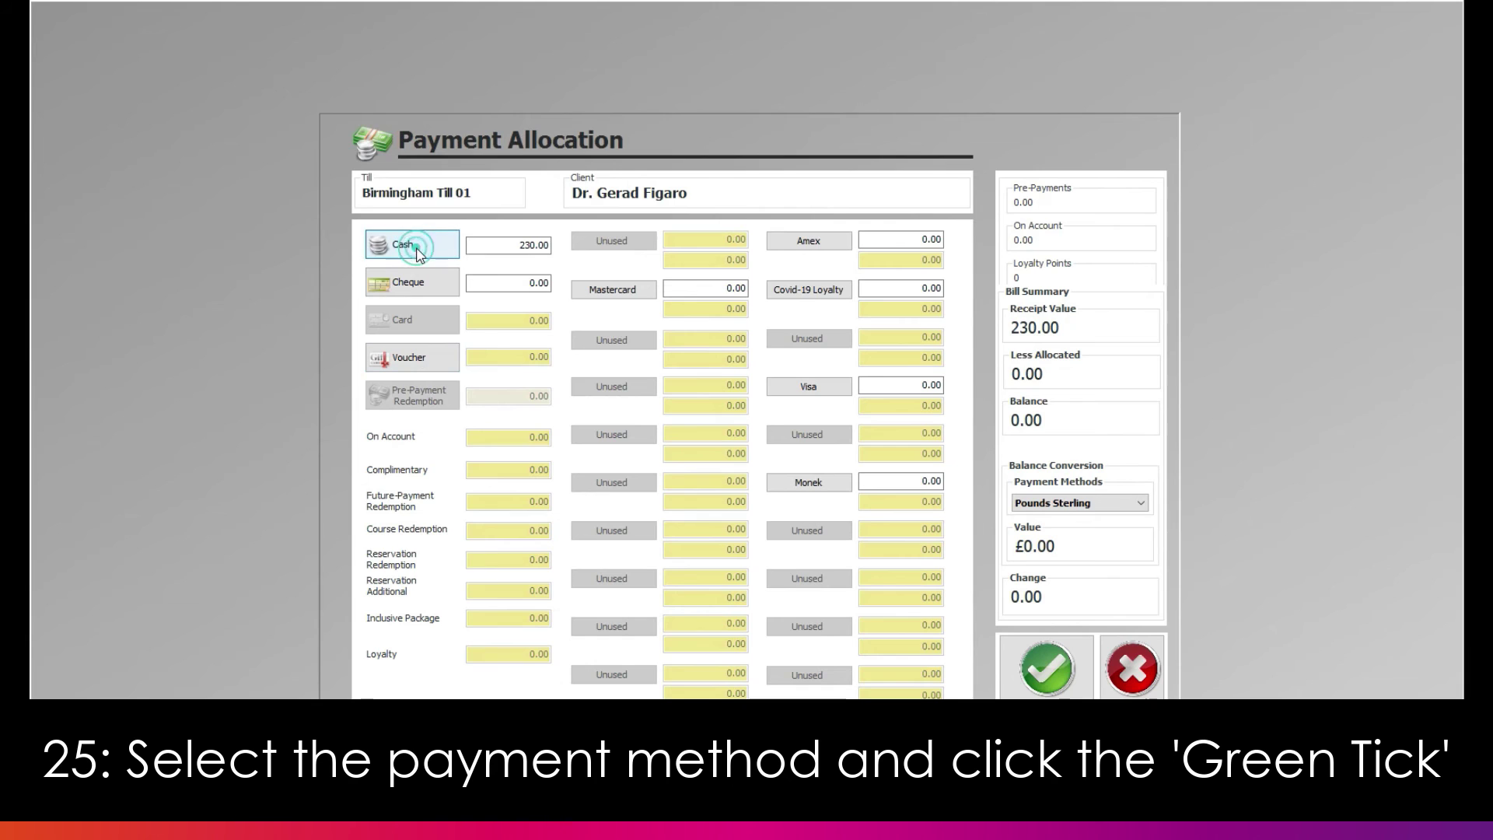
left_click(1066, 679)
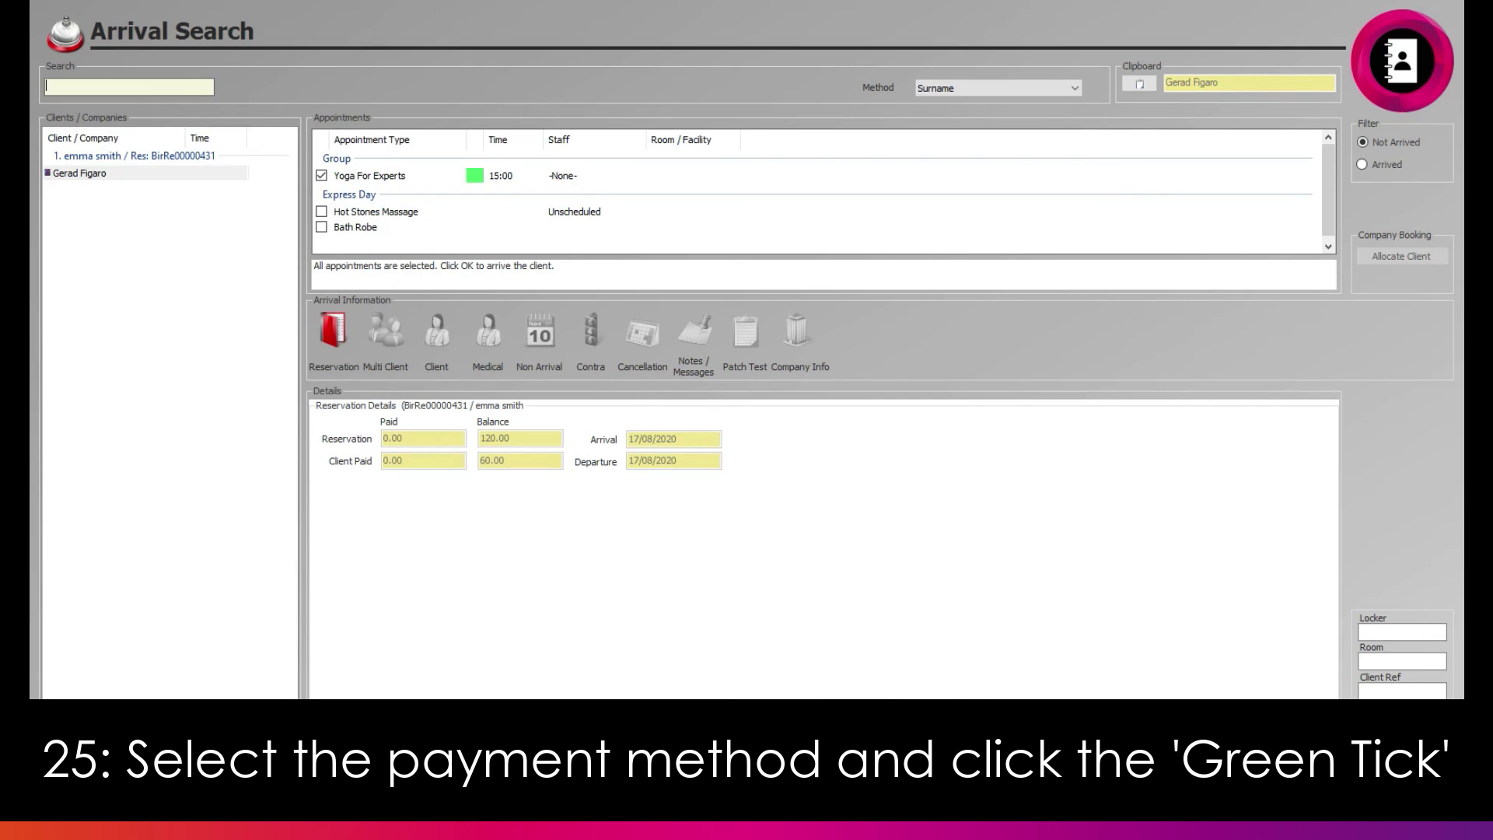